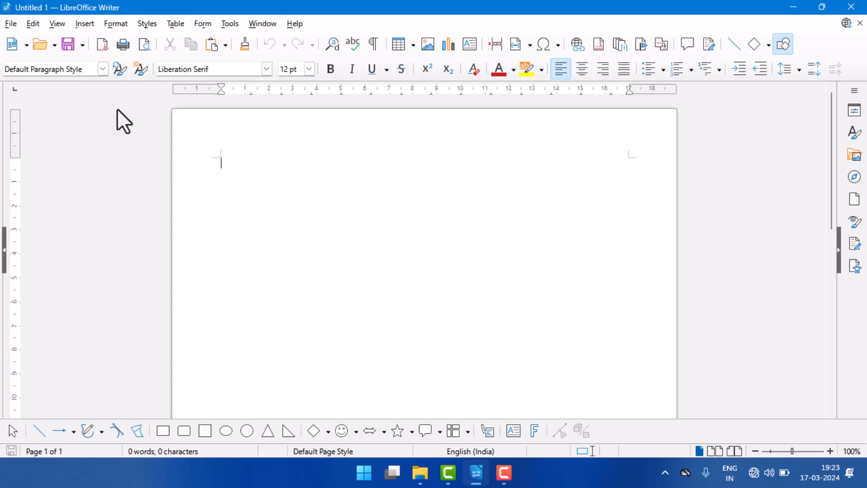
# Insert the dummy passage from the AutoText entry DT on the blank page and undo that AutoText insertion
pyautogui.click(33, 23)
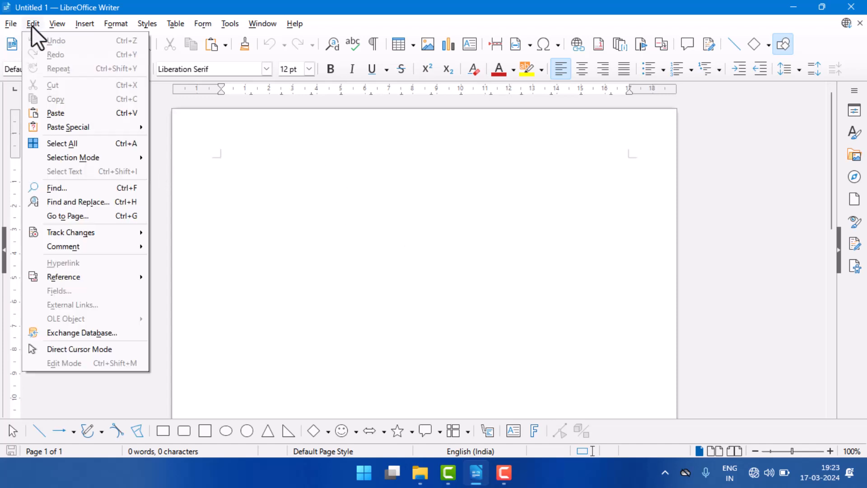
pyautogui.click(332, 170)
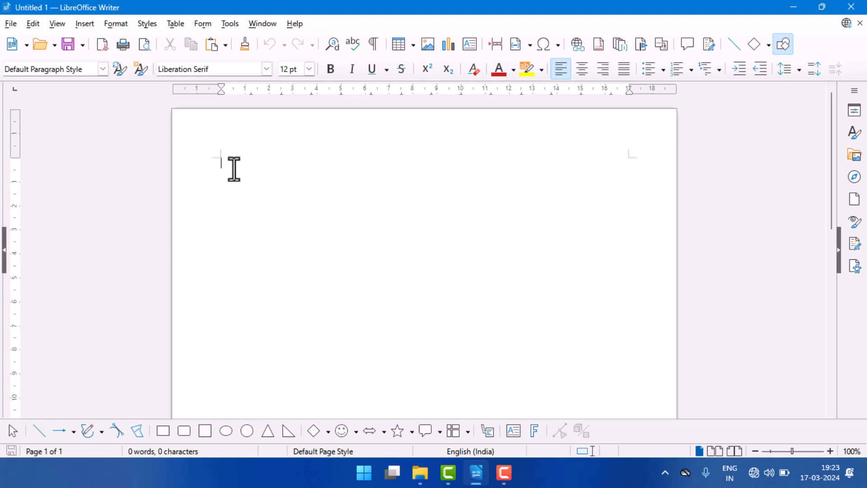
pyautogui.write('DT')
pyautogui.press('F3')
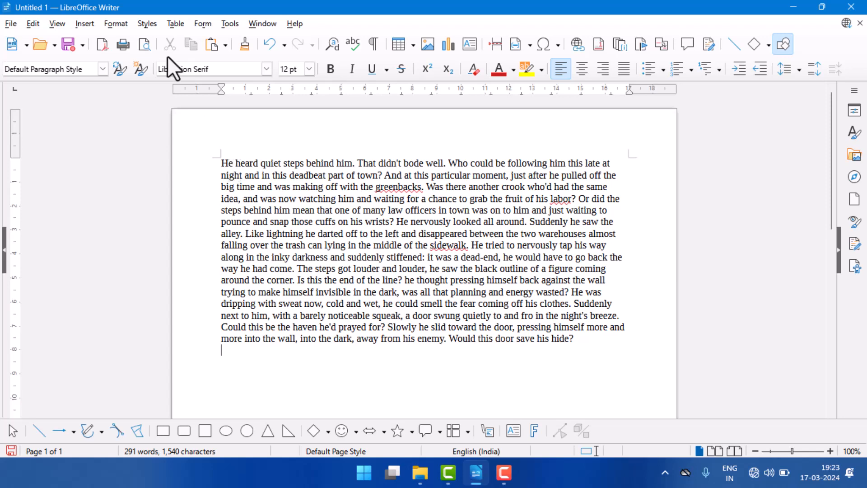
pyautogui.click(30, 22)
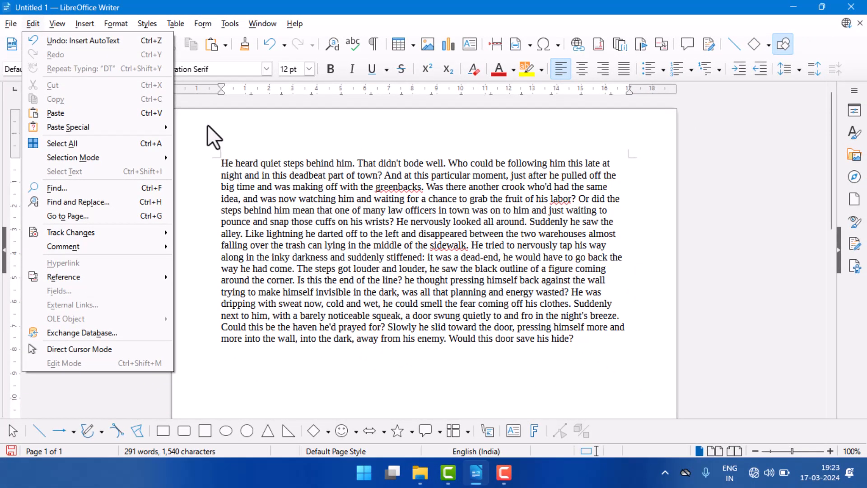
pyautogui.click(101, 41)
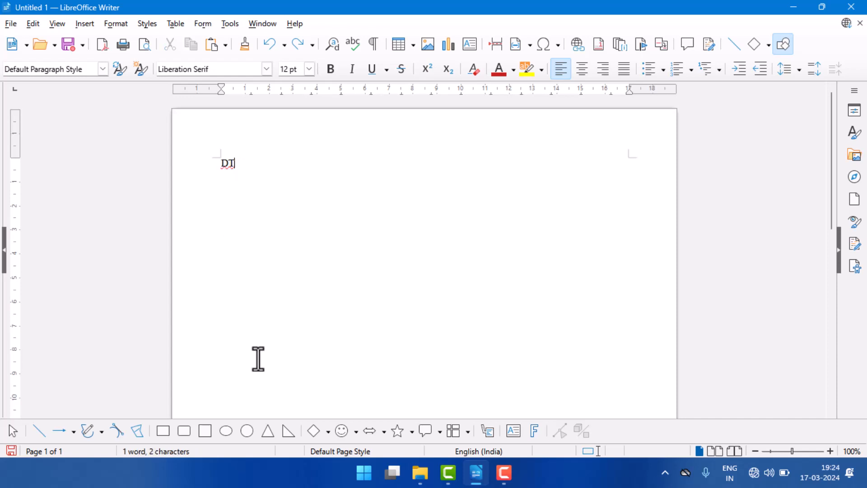
# Draw two ellipses below the DT text: a nearly round one and a taller one about 4.3 cm wide beside it
pyautogui.click(227, 430)
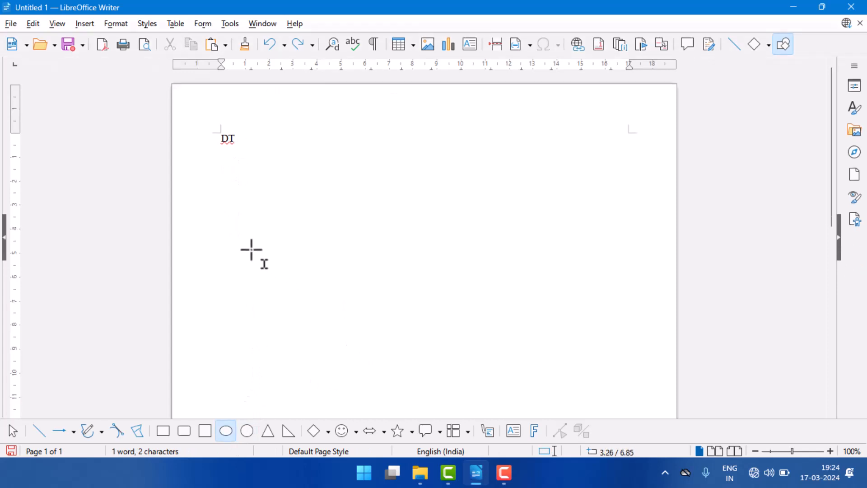
pyautogui.moveTo(250, 247); pyautogui.dragTo(342, 342)
pyautogui.moveTo(371, 187); pyautogui.dragTo(475, 313)
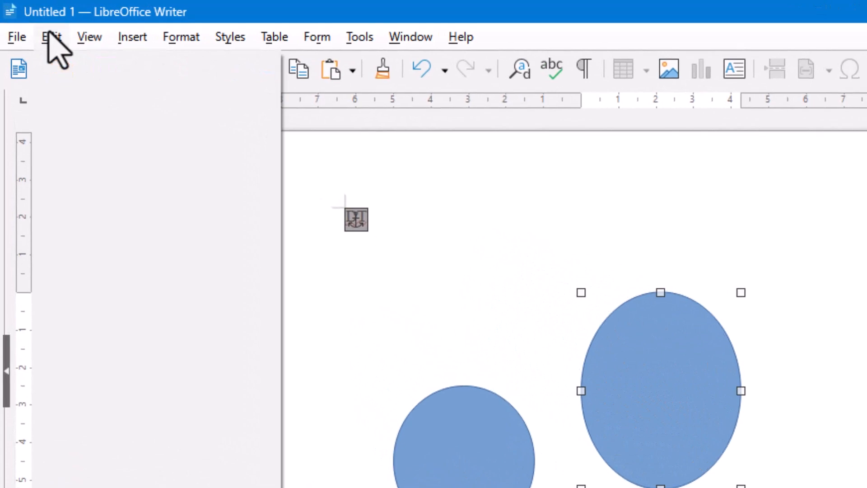
# Undo the insertion of both ellipses one after the other, leaving the DT text in place
pyautogui.click(52, 37)
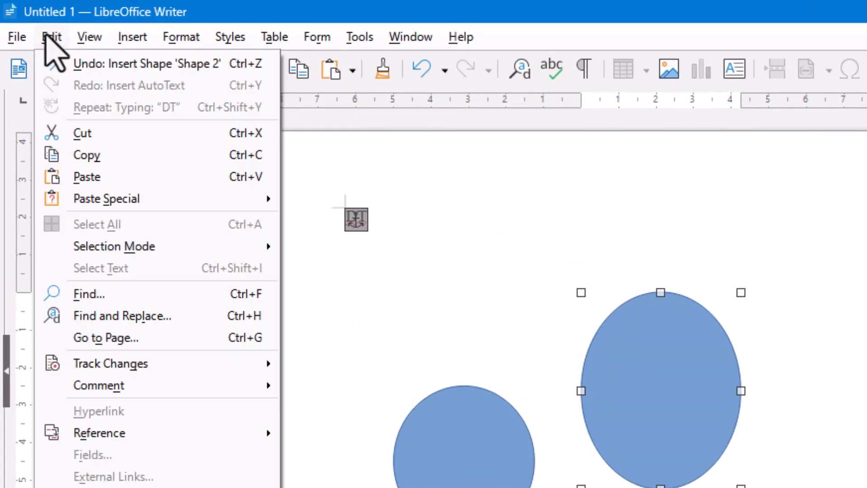
pyautogui.click(74, 64)
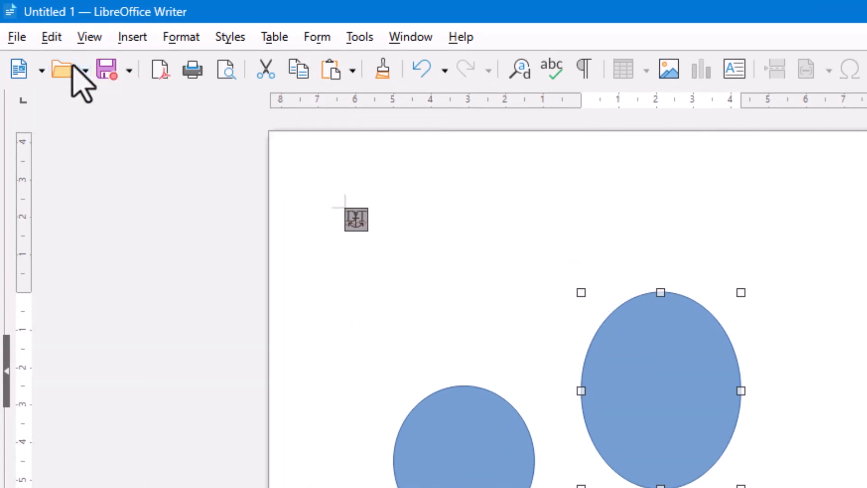
pyautogui.click(44, 37)
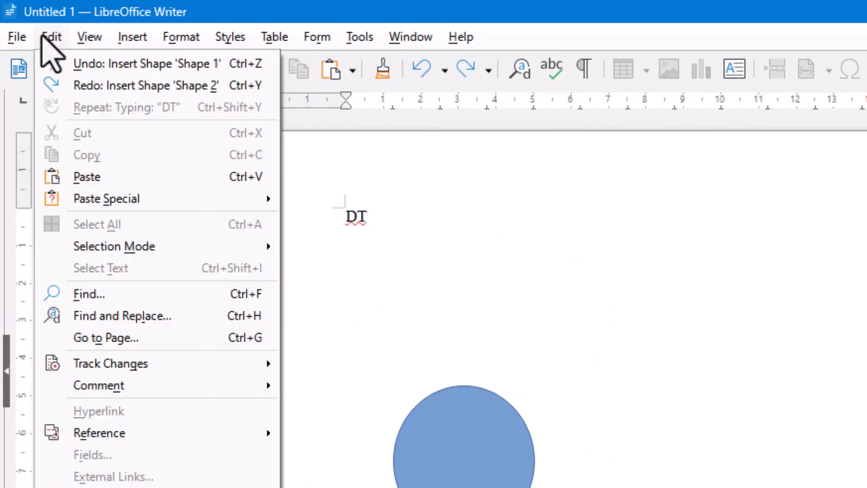
pyautogui.click(77, 66)
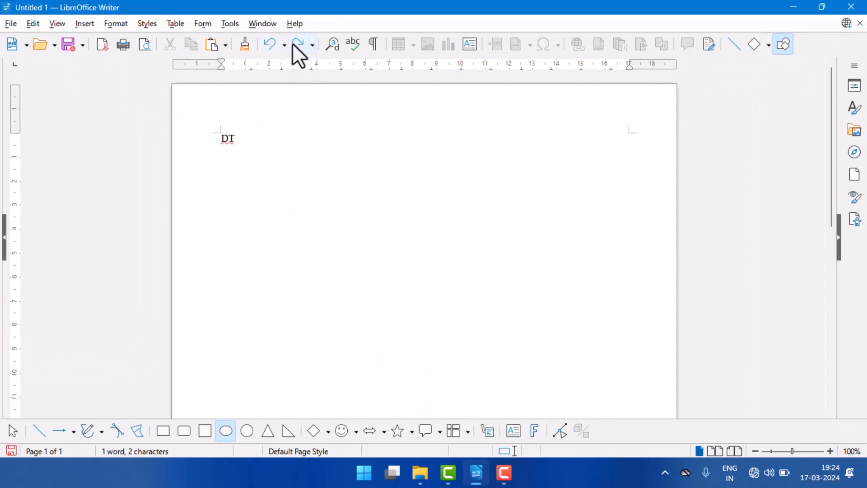
# Draw three diamonds below and beside the DT text, in decreasing size, the smallest about 1.75 × 1.50 cm
pyautogui.click(315, 430)
pyautogui.moveTo(248, 235); pyautogui.dragTo(338, 325)
pyautogui.moveTo(368, 212)
pyautogui.mouseDown()
pyautogui.moveTo(423, 268)
pyautogui.moveTo(455, 283)
pyautogui.mouseUp()
pyautogui.moveTo(437, 145); pyautogui.dragTo(480, 181)
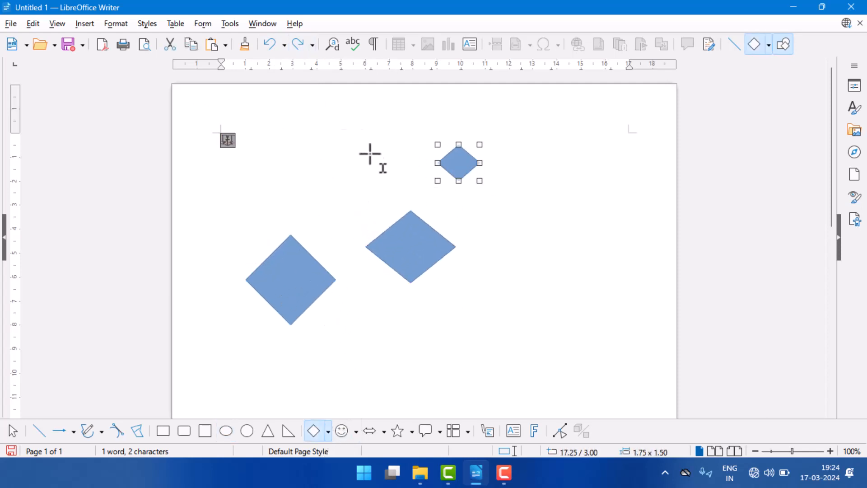
# Undo the three diamonds and the typed DT text until the page is blank
pyautogui.click(270, 44)
pyautogui.hotkey('ctrl', 'z')
pyautogui.hotkey('ctrl', 'z')
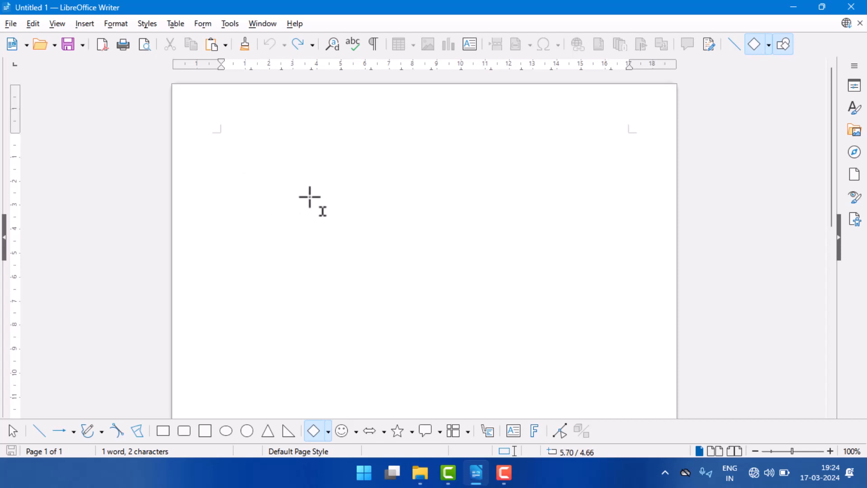
# Leave shape drawing, enter DT on the blank page and expand it into the AutoText dummy passage
pyautogui.press('Escape')
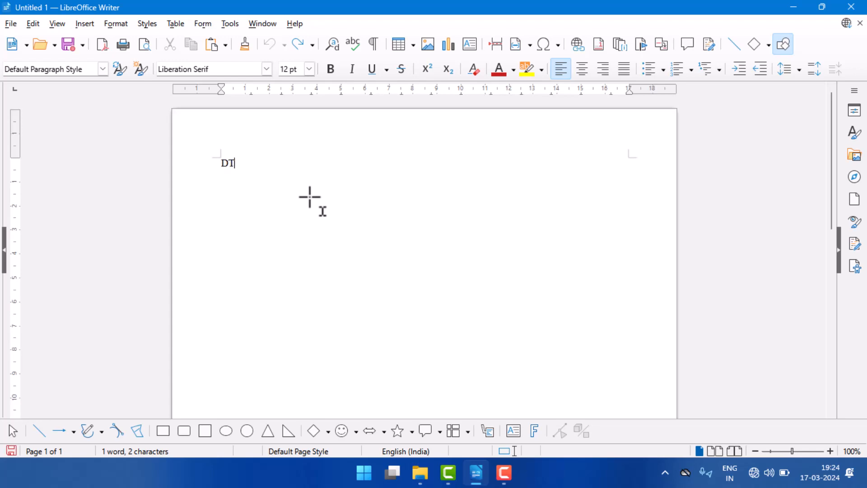
pyautogui.press('F3')
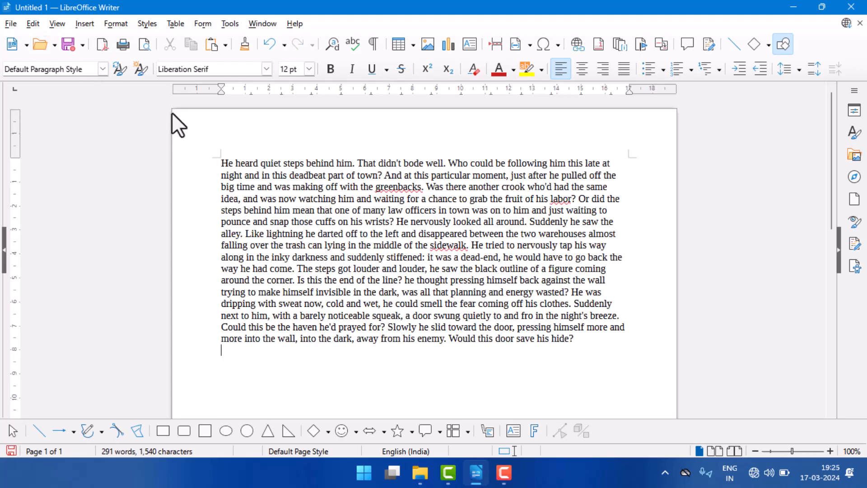
pyautogui.moveTo(220, 164); pyautogui.dragTo(282, 165)
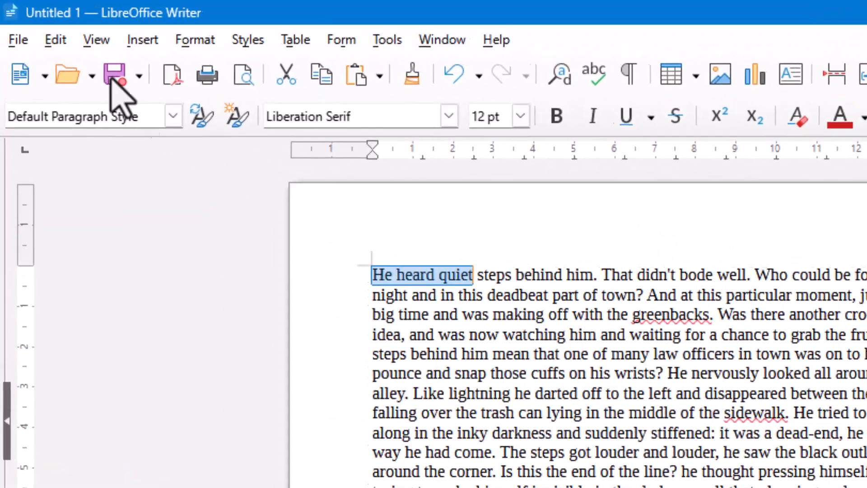
pyautogui.click(33, 23)
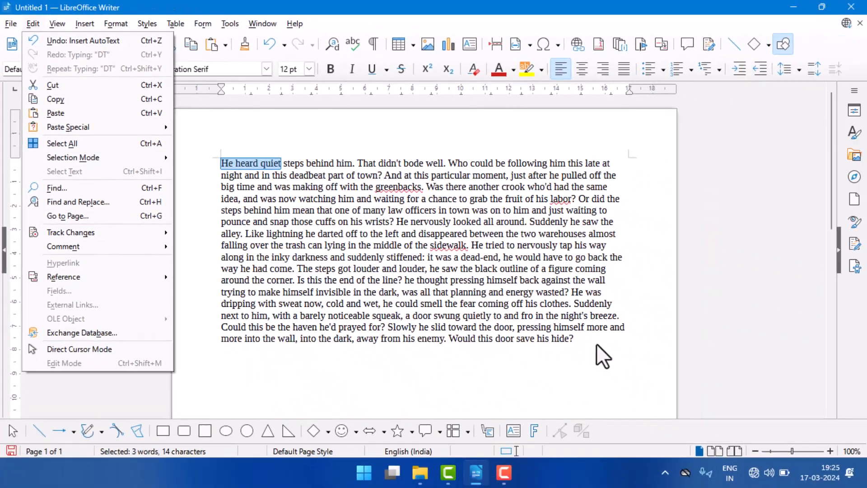
pyautogui.click(597, 344)
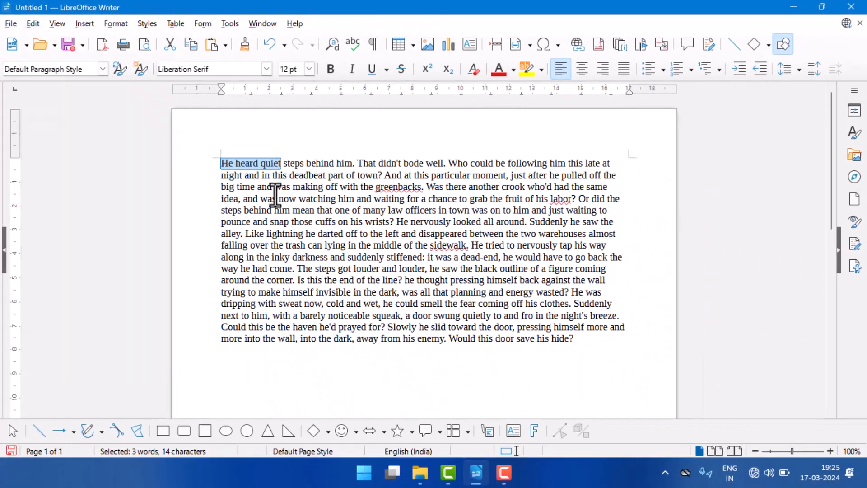
# Write RAM on a separate line below the dummy passage and repeat that typing once with the Repeat command
pyautogui.click(590, 345)
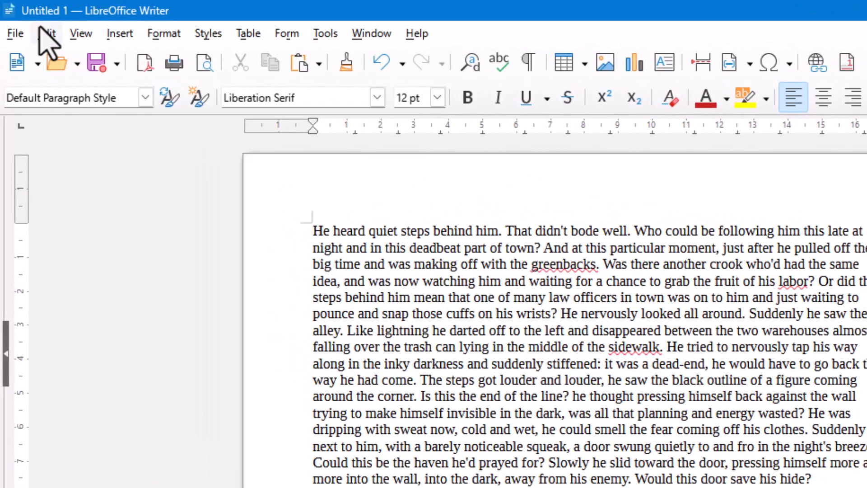
pyautogui.click(33, 24)
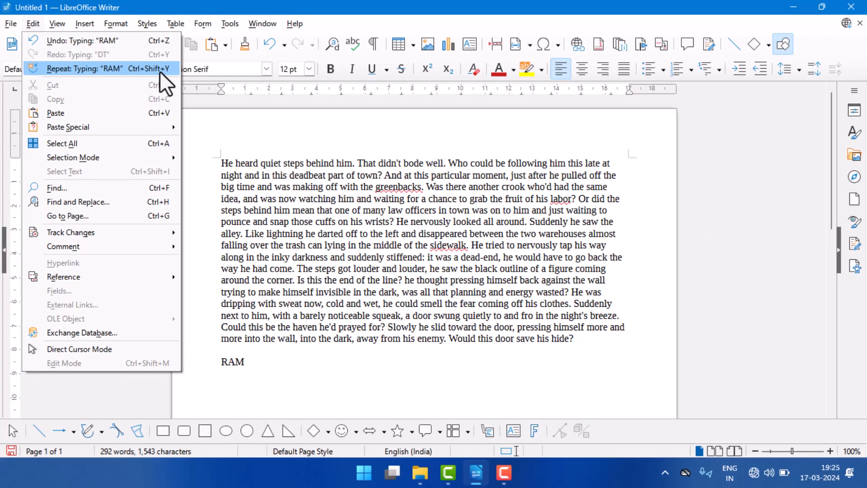
pyautogui.click(161, 72)
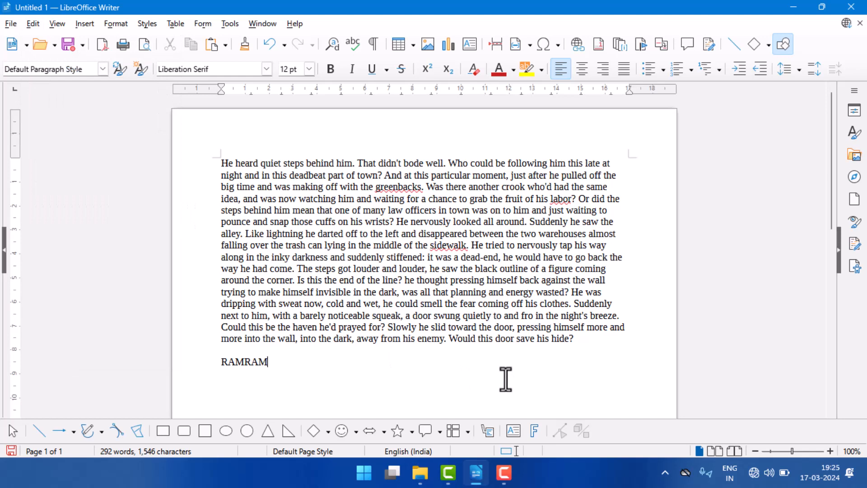
# Keep repeating the RAM typing until the text runs over more than five full lines
pyautogui.hotkey('ctrl', 'shift', 'y')
pyautogui.hotkey('ctrl', 'shift', 'y')
pyautogui.hotkey('ctrl', 'shift', 'y')
pyautogui.hotkey('ctrl', 'shift', 'y')
pyautogui.hotkey('ctrl', 'shift', 'y')
pyautogui.hotkey('ctrl', 'shift', 'y')
pyautogui.hotkey('ctrl', 'shift', 'y')
pyautogui.hotkey('ctrl', 'shift', 'y')
pyautogui.hotkey('ctrl', 'shift', 'y')
pyautogui.hotkey('ctrl', 'shift', 'y')
pyautogui.hotkey('ctrl', 'shift', 'y')
pyautogui.hotkey('ctrl', 'shift', 'y')
pyautogui.hotkey('ctrl', 'shift', 'y')
pyautogui.hotkey('ctrl', 'shift', 'y')
pyautogui.hotkey('ctrl', 'shift', 'y')
pyautogui.hotkey('ctrl', 'shift', 'y')
pyautogui.hotkey('ctrl', 'shift', 'y')
pyautogui.hotkey('ctrl', 'shift', 'y')
pyautogui.hotkey('ctrl', 'shift', 'y')
pyautogui.hotkey('ctrl', 'shift', 'y')
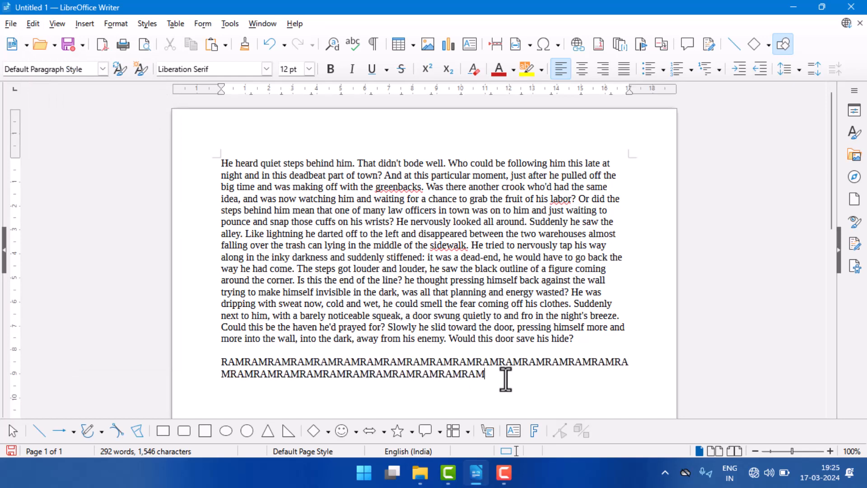
pyautogui.hotkey('ctrl', 'shift', 'y')
pyautogui.hotkey('ctrl', 'shift', 'y')
pyautogui.hotkey('ctrl', 'shift', 'y')
pyautogui.hotkey('ctrl', 'shift', 'y')
pyautogui.hotkey('ctrl', 'shift', 'y')
pyautogui.hotkey('ctrl', 'shift', 'y')
pyautogui.hotkey('ctrl', 'shift', 'y')
pyautogui.hotkey('ctrl', 'shift', 'y')
pyautogui.hotkey('ctrl', 'shift', 'y')
pyautogui.hotkey('ctrl', 'shift', 'y')
pyautogui.hotkey('ctrl', 'shift', 'y')
pyautogui.hotkey('ctrl', 'shift', 'y')
pyautogui.hotkey('ctrl', 'shift', 'y')
pyautogui.hotkey('ctrl', 'shift', 'y')
pyautogui.hotkey('ctrl', 'shift', 'y')
pyautogui.hotkey('ctrl', 'shift', 'y')
pyautogui.hotkey('ctrl', 'shift', 'y')
pyautogui.hotkey('ctrl', 'shift', 'y')
pyautogui.hotkey('ctrl', 'shift', 'y')
pyautogui.hotkey('ctrl', 'shift', 'y')
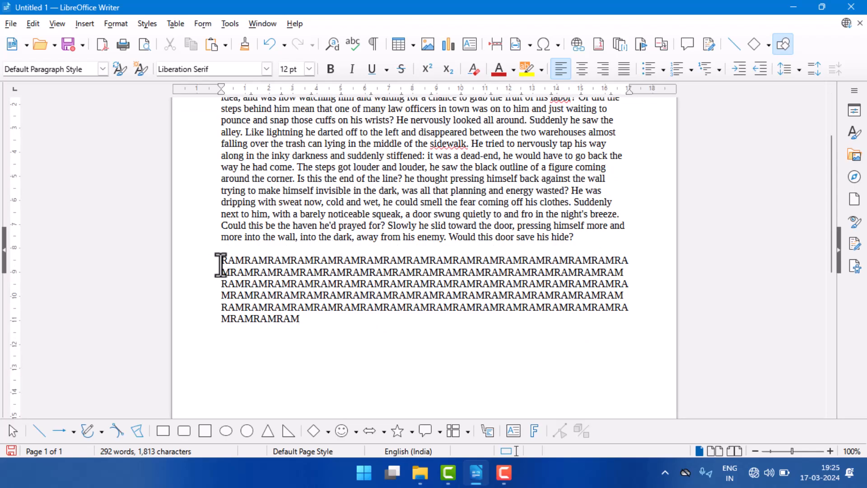
# Cut the whole block of repeated RAM text from below the dummy passage
pyautogui.moveTo(219, 261); pyautogui.dragTo(298, 316)
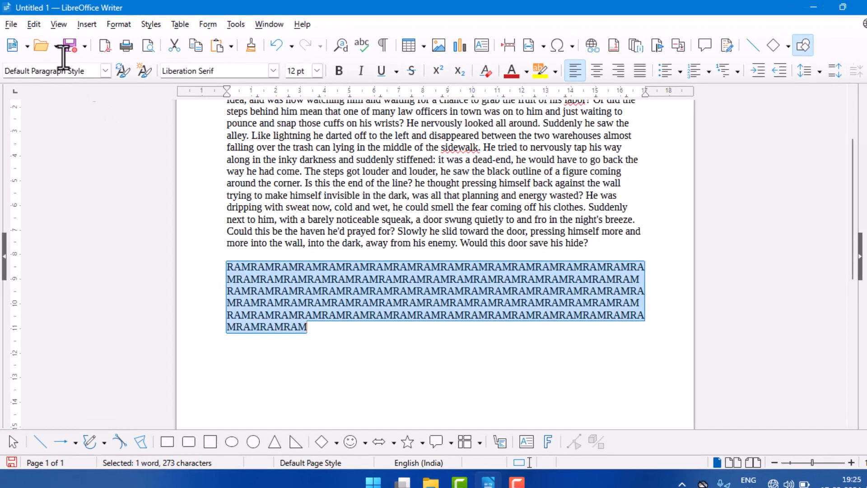
pyautogui.click(33, 24)
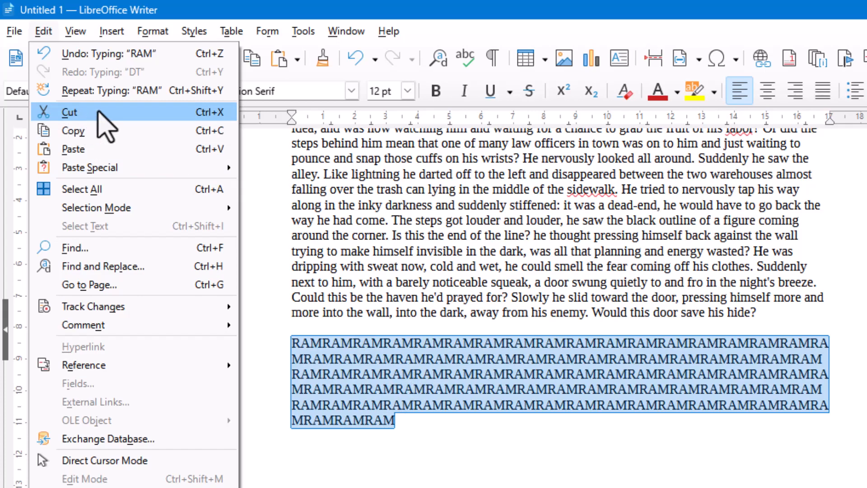
pyautogui.click(98, 113)
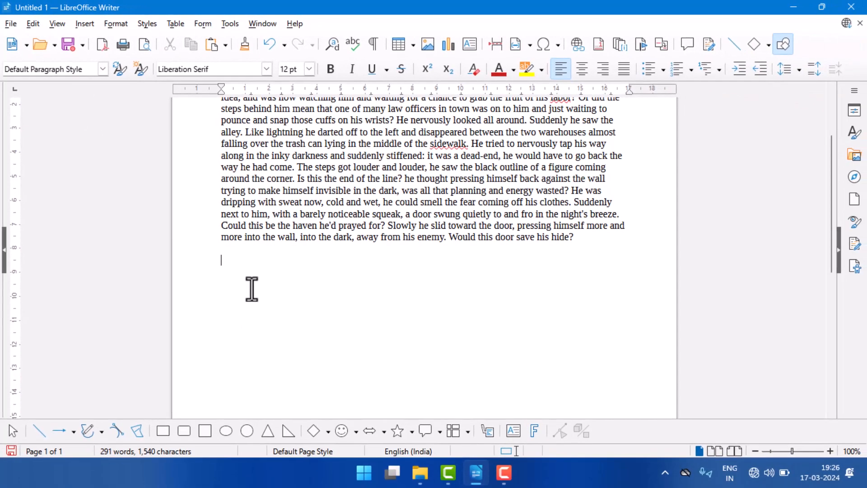
# Paste the cut RAM block at the very start of the document and separate it from the passage with an empty line
pyautogui.scroll(3, 251, 289)
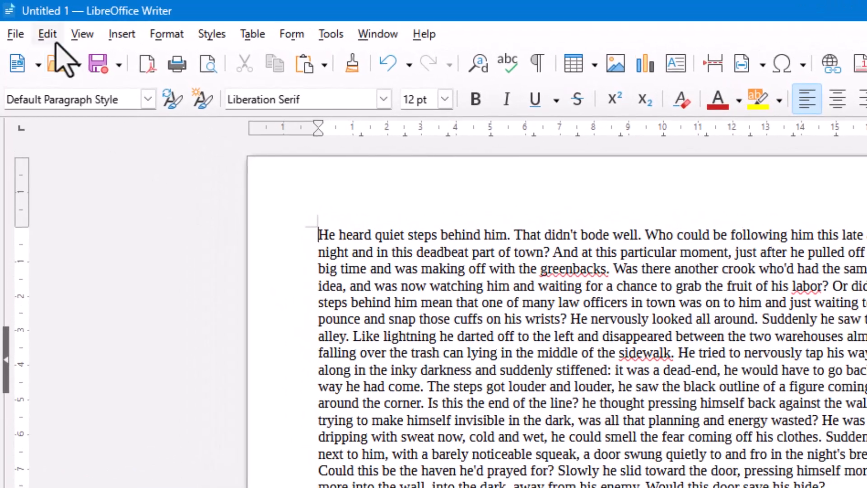
pyautogui.click(36, 25)
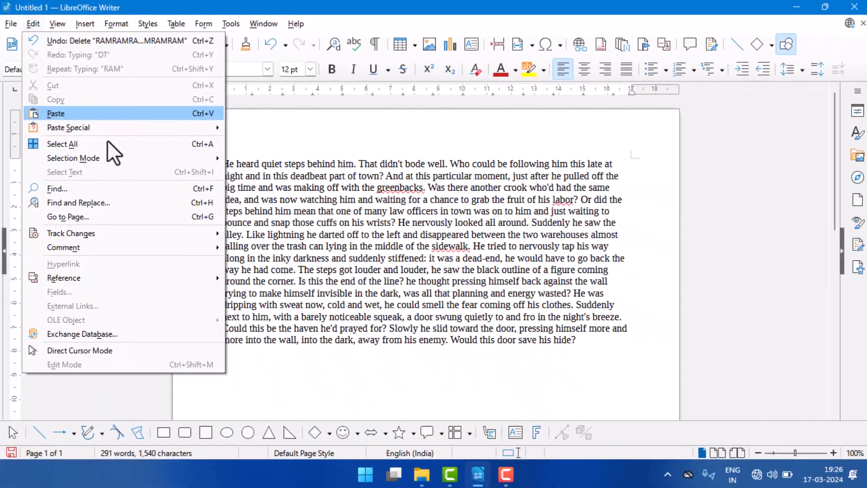
pyautogui.click(79, 163)
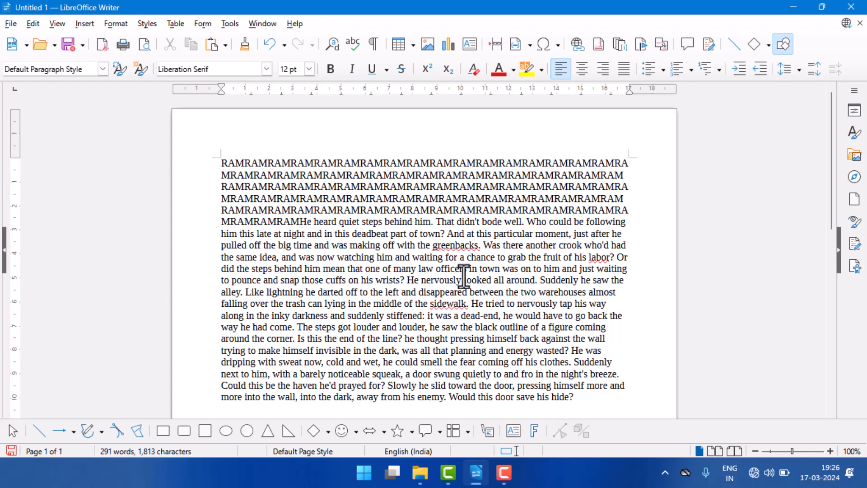
pyautogui.press('Return')
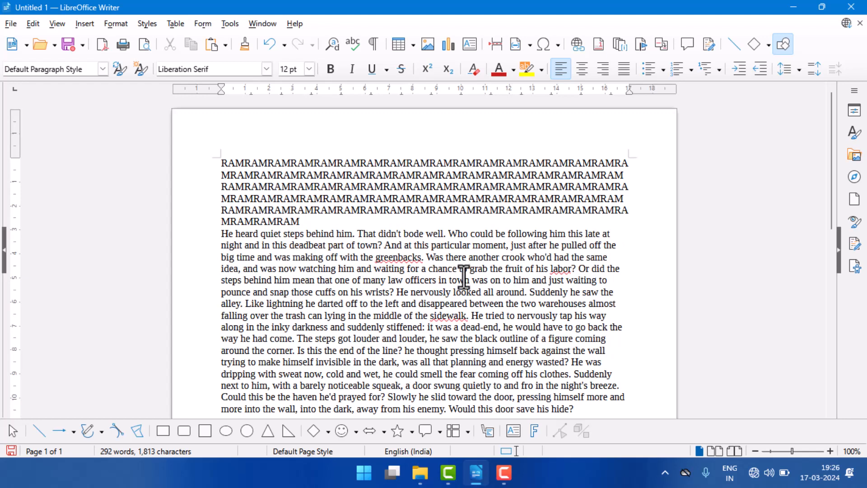
pyautogui.press('Return')
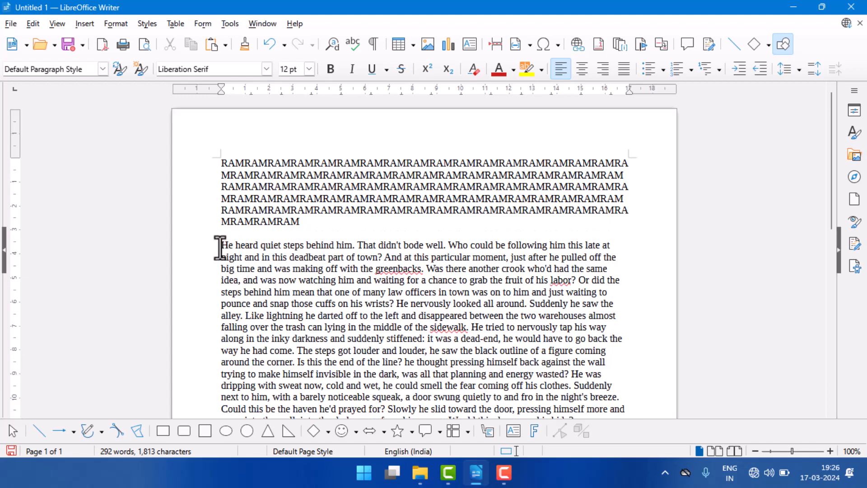
# Copy the first line of the dummy passage, from "He heard quiet steps" through "this late at"
pyautogui.moveTo(221, 246); pyautogui.dragTo(612, 244)
pyautogui.scroll(-3, 487, 271)
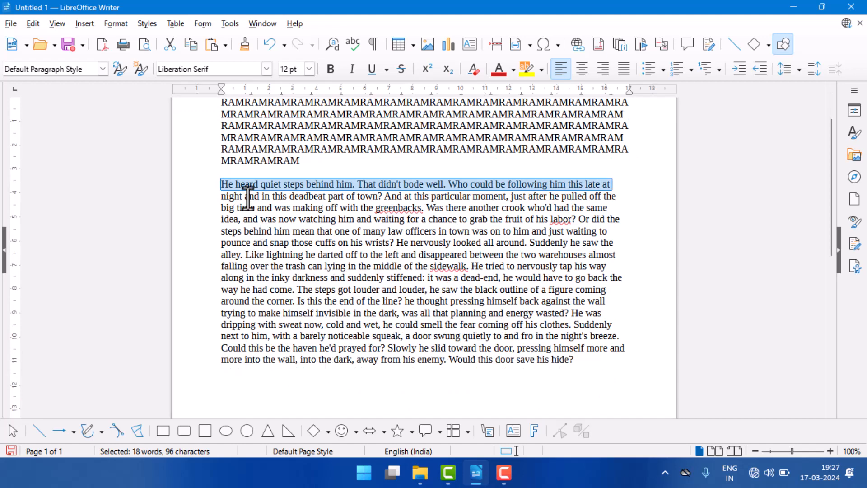
pyautogui.click(427, 186)
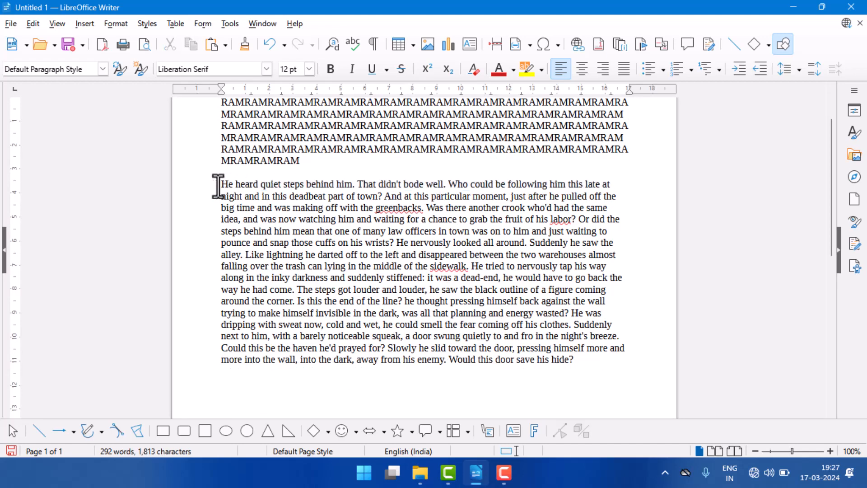
pyautogui.moveTo(220, 184); pyautogui.dragTo(611, 180)
pyautogui.click(367, 196)
pyautogui.moveTo(220, 184); pyautogui.dragTo(611, 184)
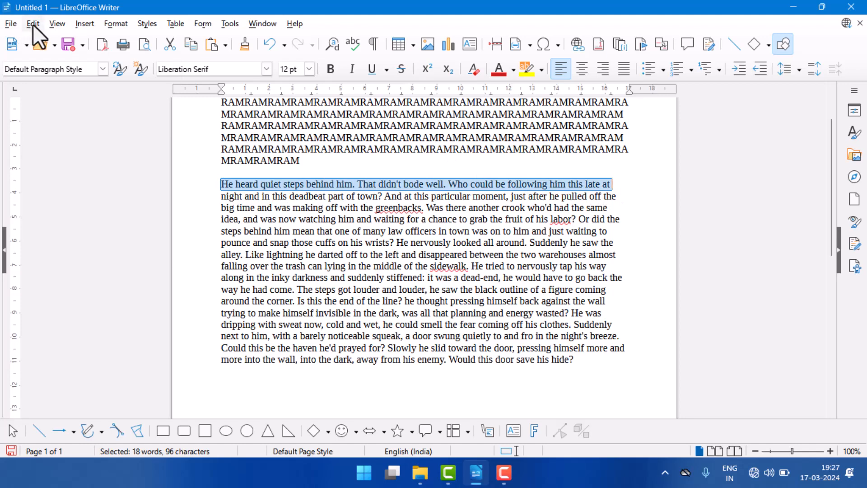
pyautogui.click(33, 24)
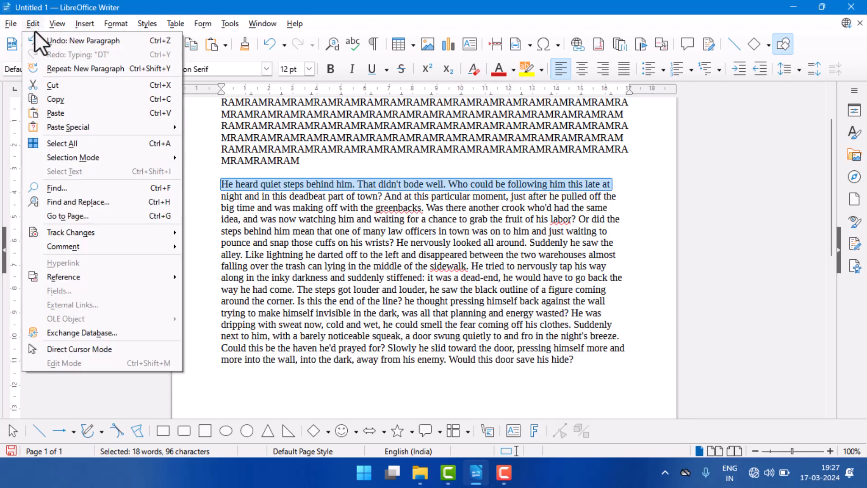
pyautogui.click(49, 98)
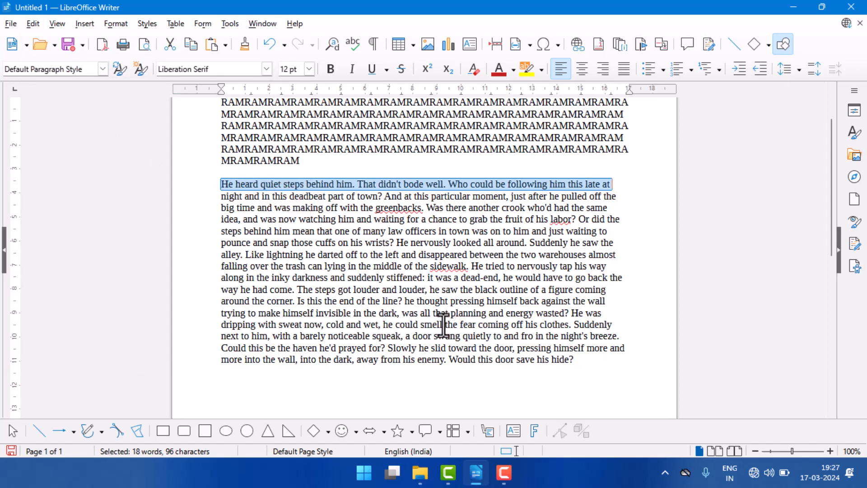
# Paste the copied line on a new line below the end of the dummy passage
pyautogui.click(579, 360)
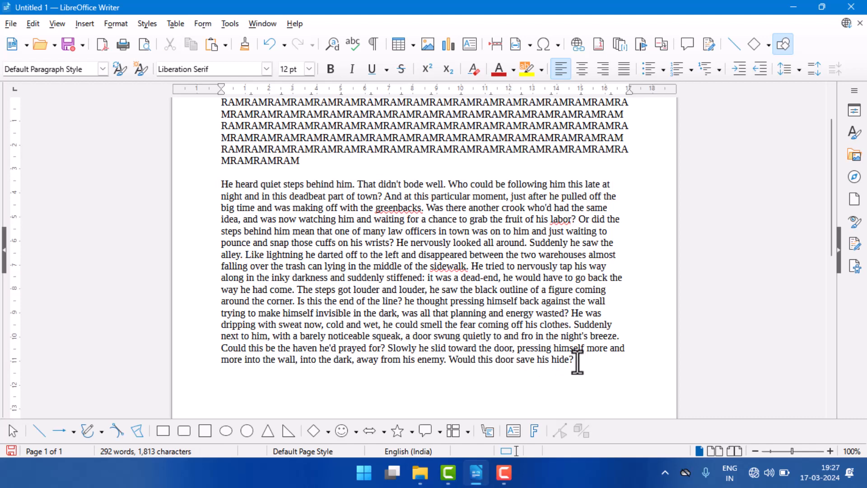
pyautogui.press('Return')
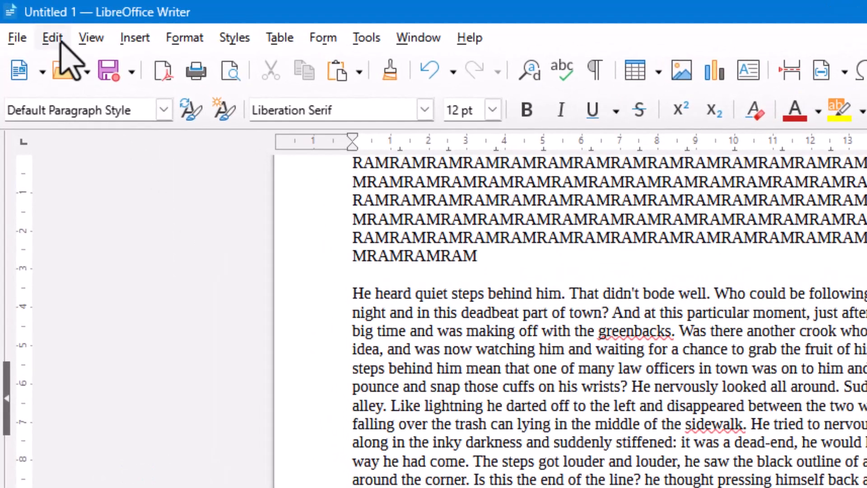
pyautogui.click(58, 39)
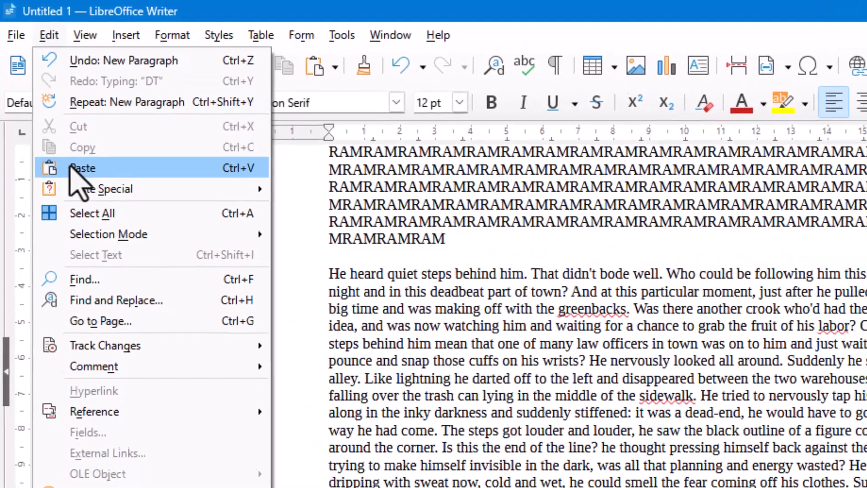
pyautogui.click(88, 180)
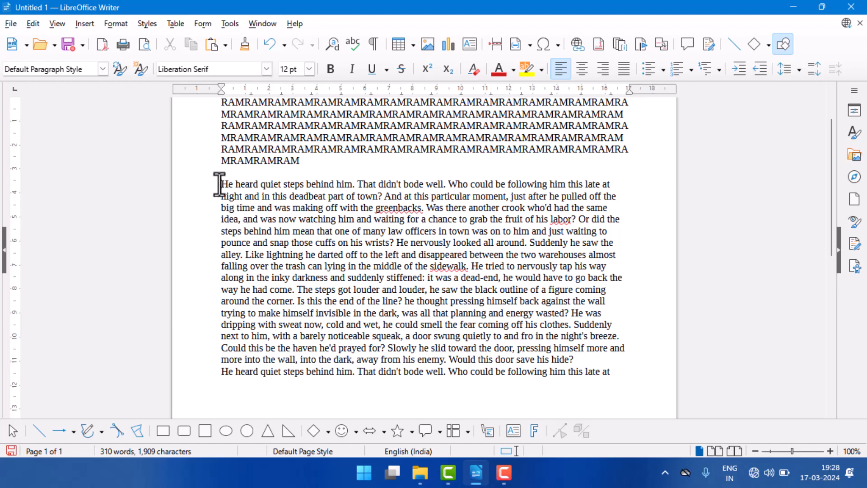
# Format the passage's opening sentence "He heard quiet steps behind him." as bold, 16 pt and crimson
pyautogui.moveTo(220, 184); pyautogui.dragTo(356, 184)
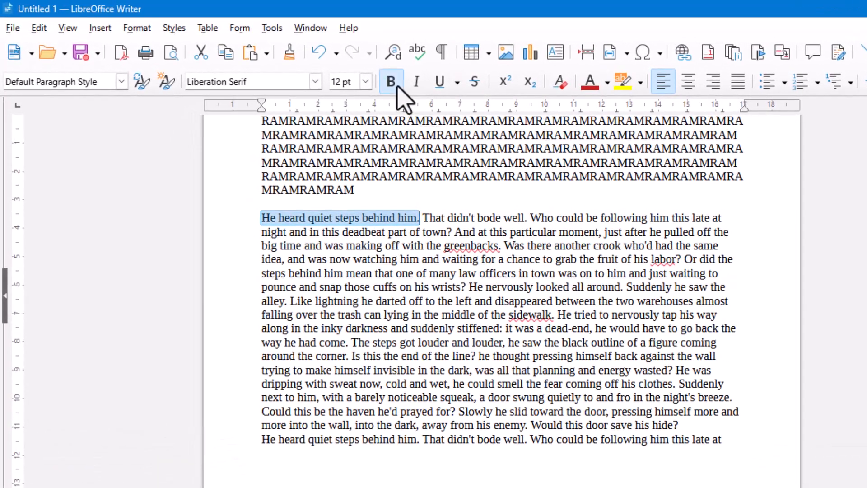
pyautogui.click(386, 84)
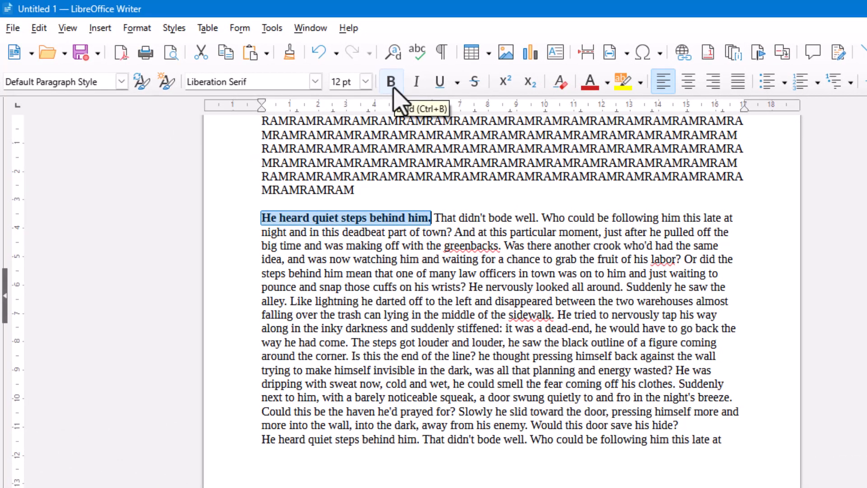
pyautogui.click(366, 82)
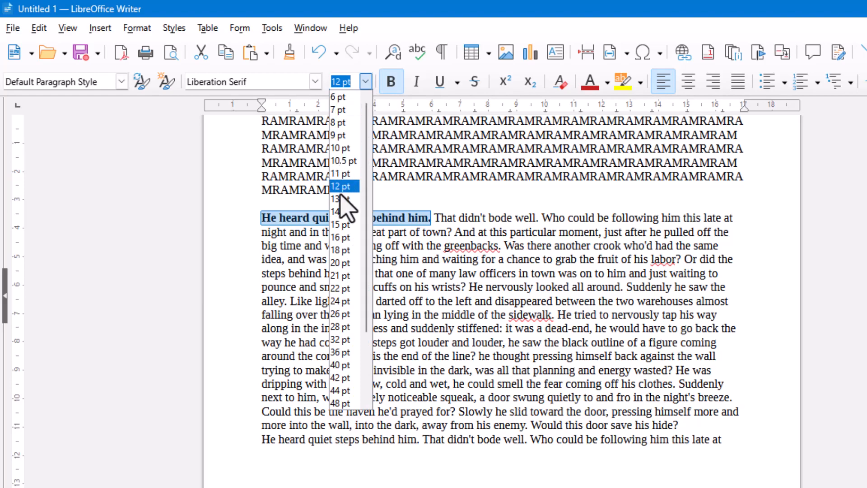
pyautogui.click(345, 237)
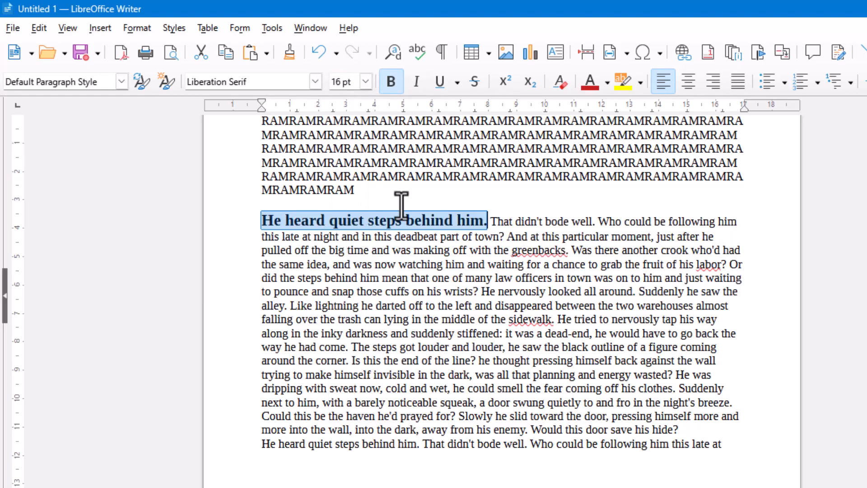
pyautogui.click(607, 83)
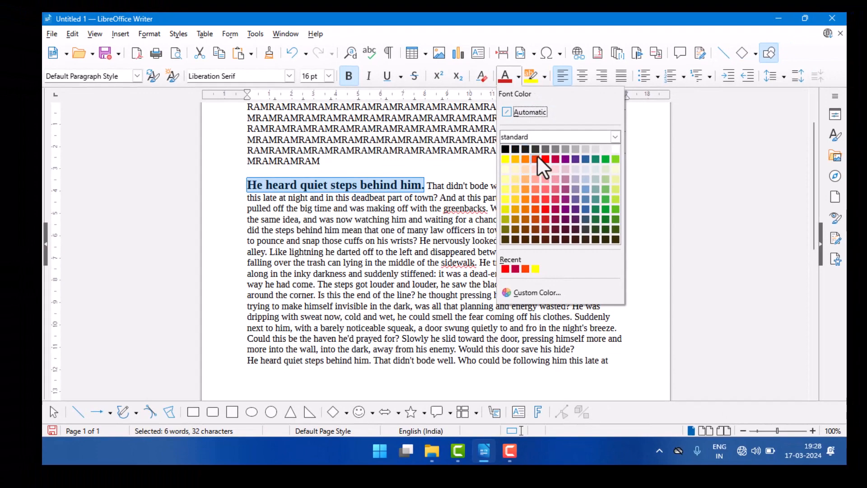
pyautogui.click(555, 159)
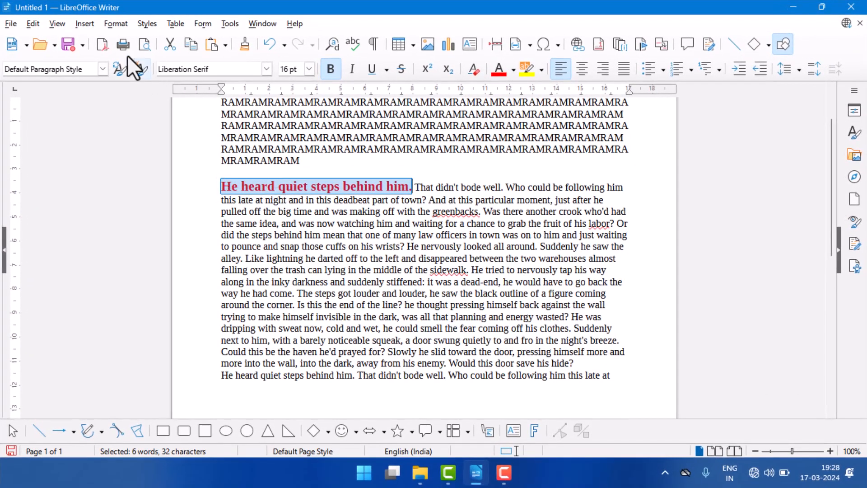
# Copy the bold crimson opening sentence and paste it with its formatting on a new line at the end of the document
pyautogui.click(34, 23)
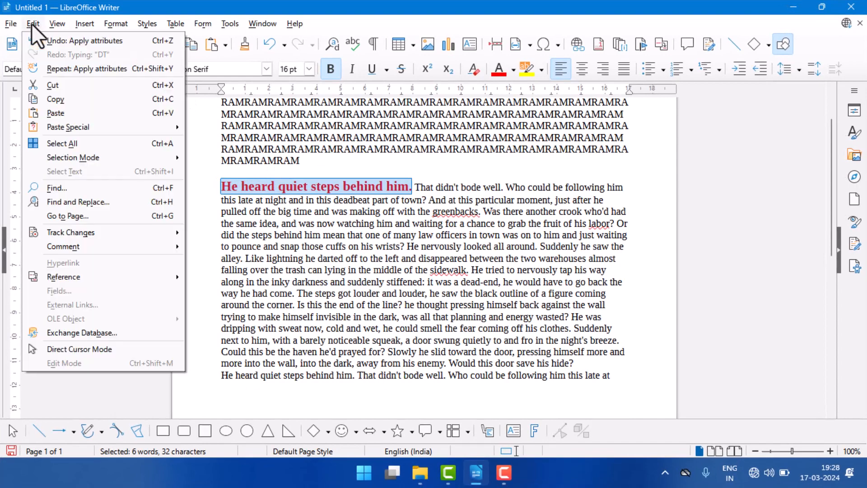
pyautogui.click(47, 95)
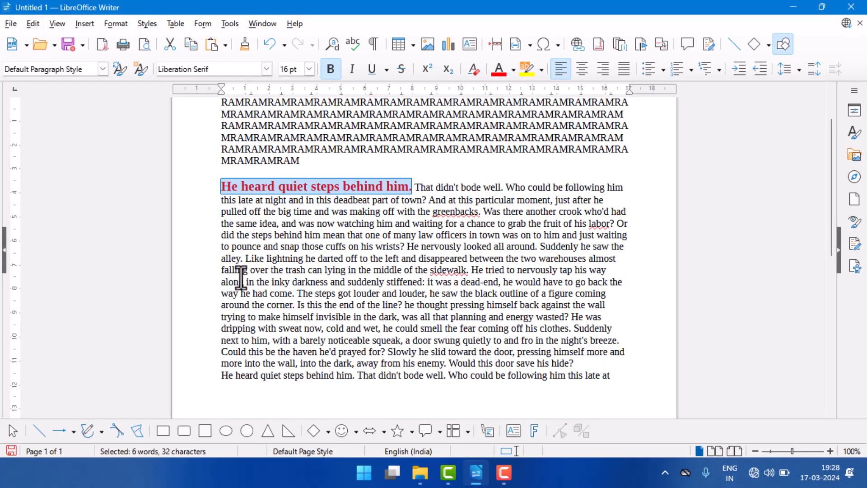
pyautogui.scroll(-4, 329, 354)
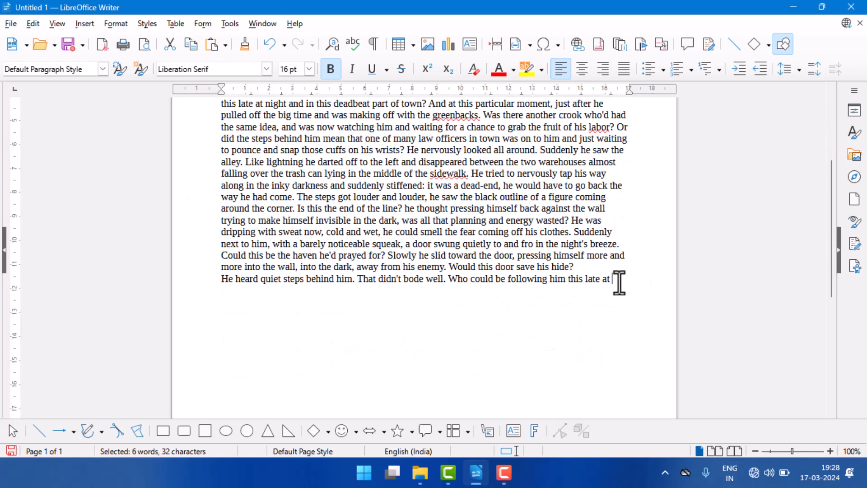
pyautogui.click(620, 282)
pyautogui.press('Return')
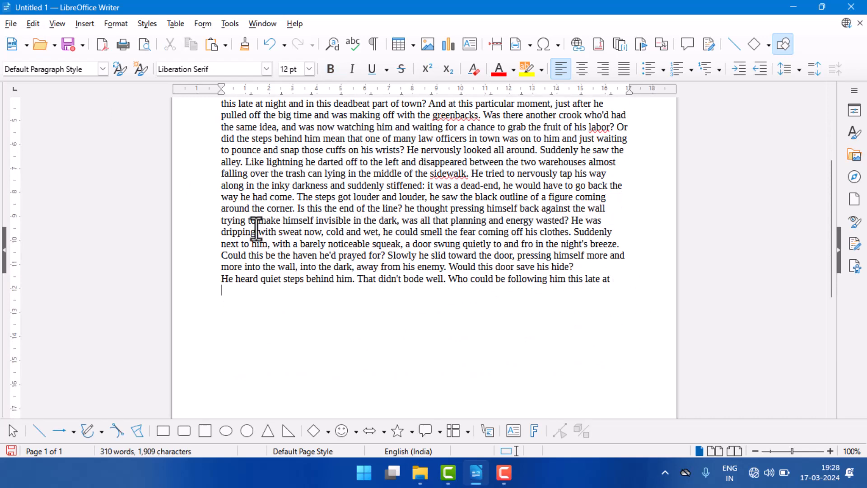
pyautogui.click(32, 24)
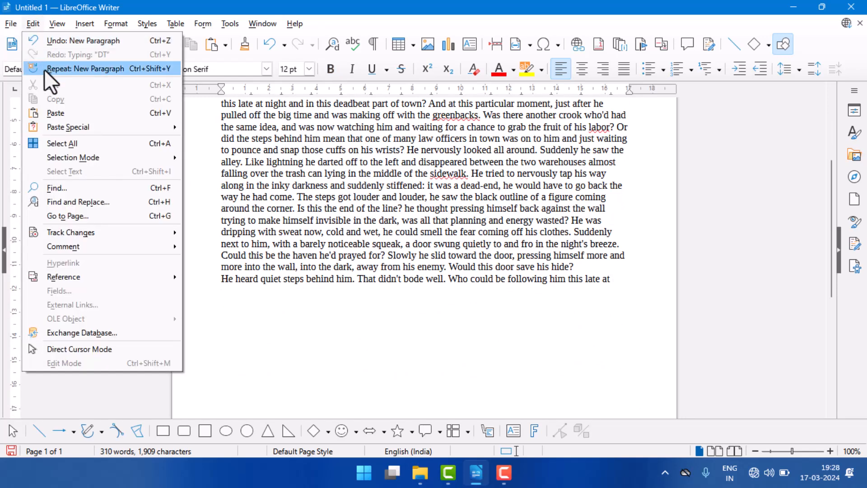
pyautogui.click(53, 112)
pyautogui.scroll(3, 281, 306)
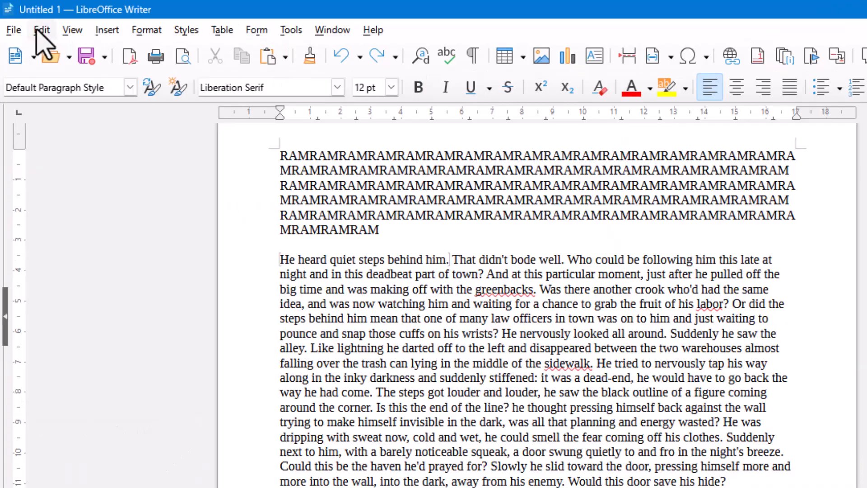
pyautogui.click(39, 30)
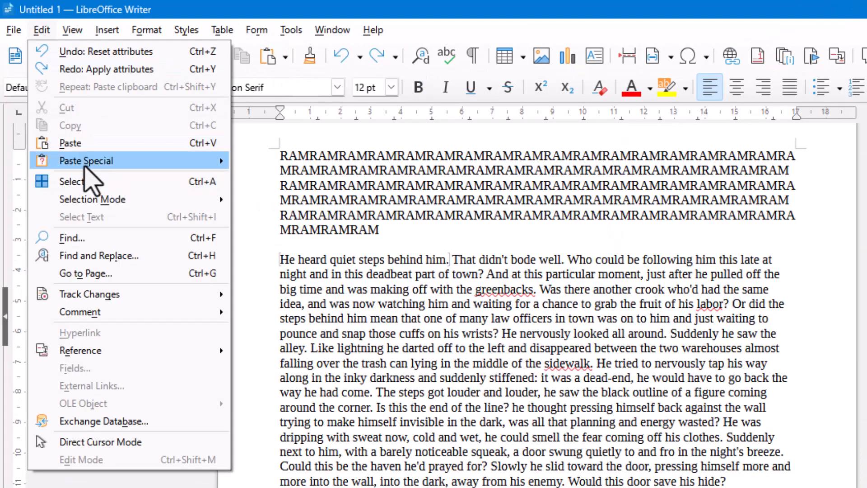
pyautogui.moveTo(128, 167)
pyautogui.click(494, 332)
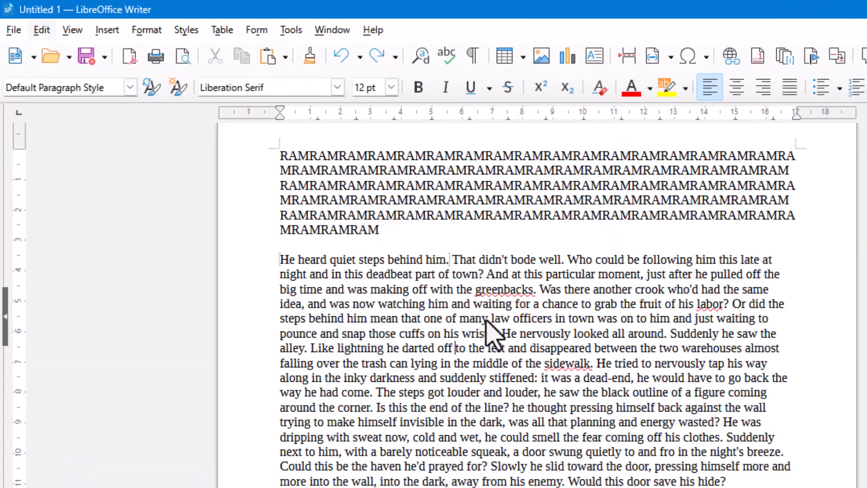
# Set the passage's first three lines, through "had the same", in the Algerian font with yellow highlighting
pyautogui.moveTo(284, 266); pyautogui.dragTo(764, 287)
pyautogui.hotkey('ctrl', 'c')
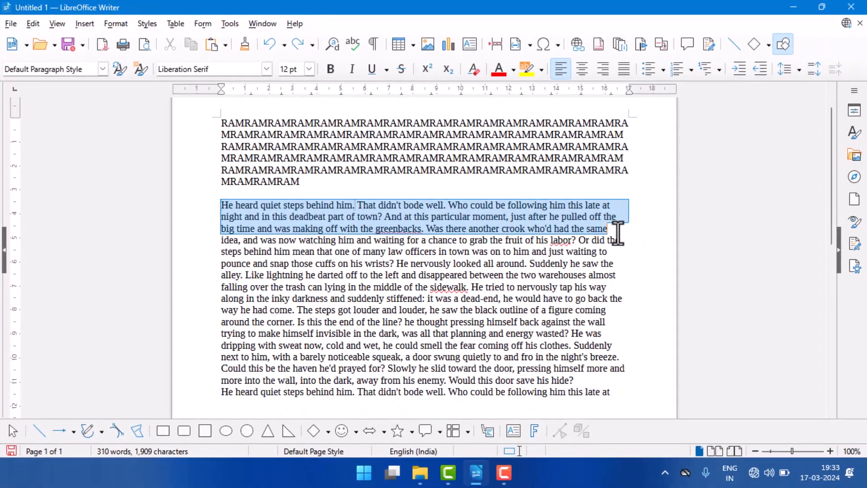
pyautogui.click(266, 69)
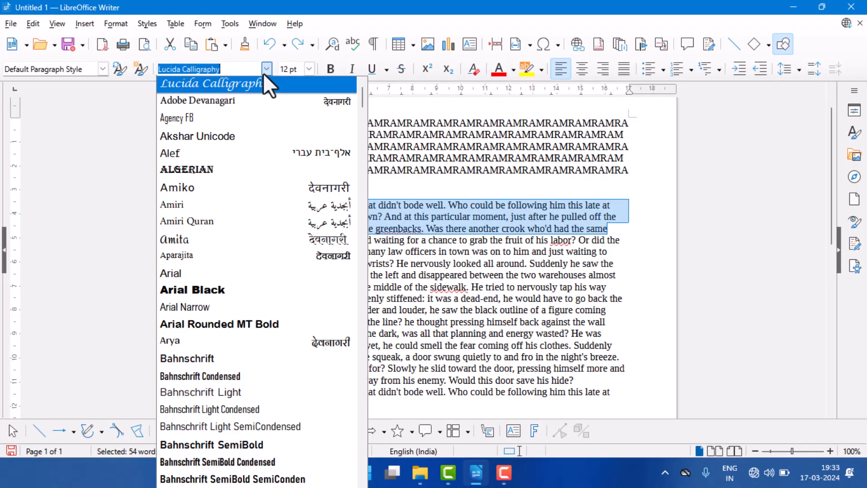
pyautogui.click(230, 166)
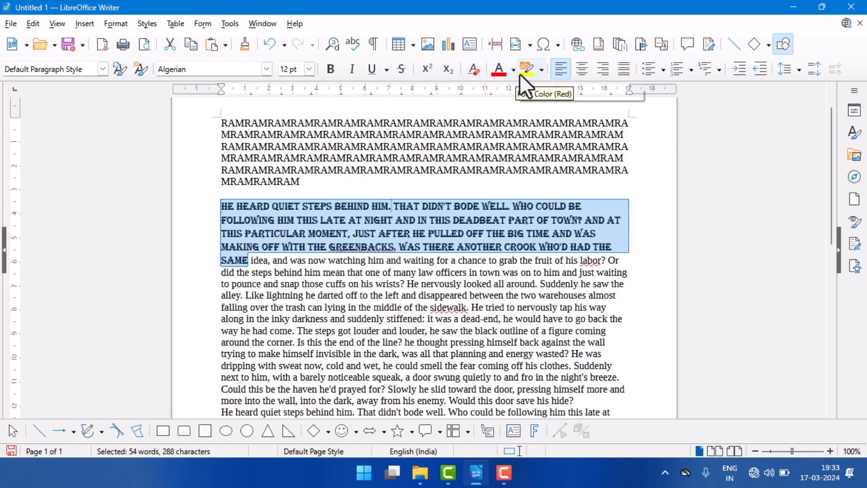
pyautogui.click(541, 70)
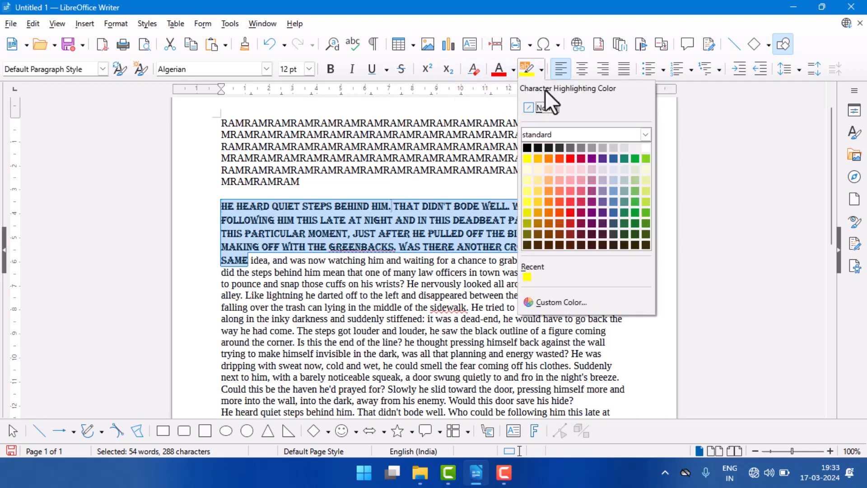
pyautogui.click(527, 159)
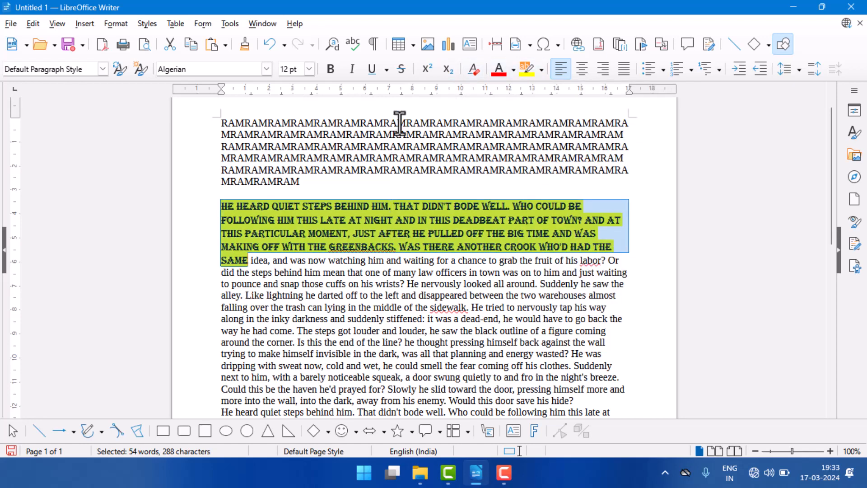
# Copy the yellow-highlighted Algerian text and paste it as unformatted text on a new line at the end of the document
pyautogui.click(29, 23)
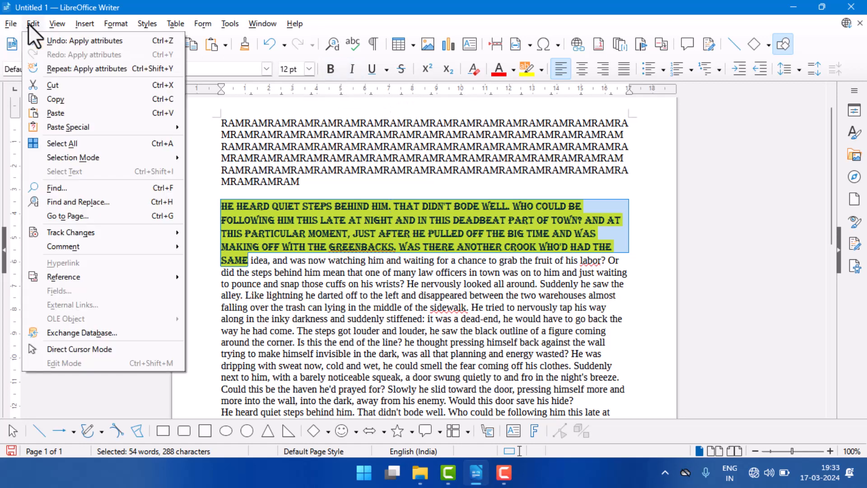
pyautogui.click(53, 100)
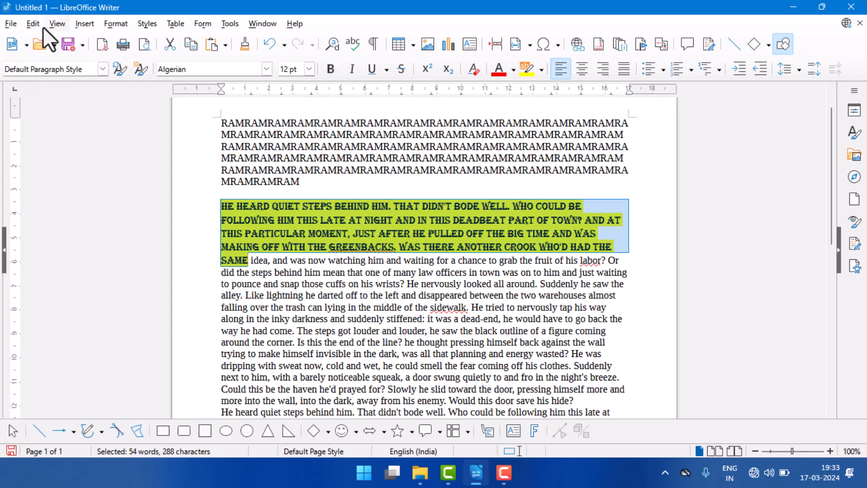
pyautogui.scroll(-3, 334, 271)
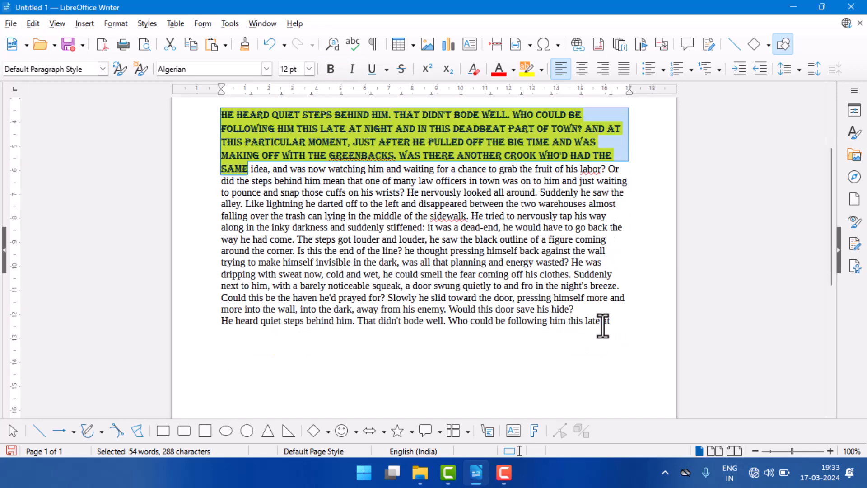
pyautogui.click(620, 325)
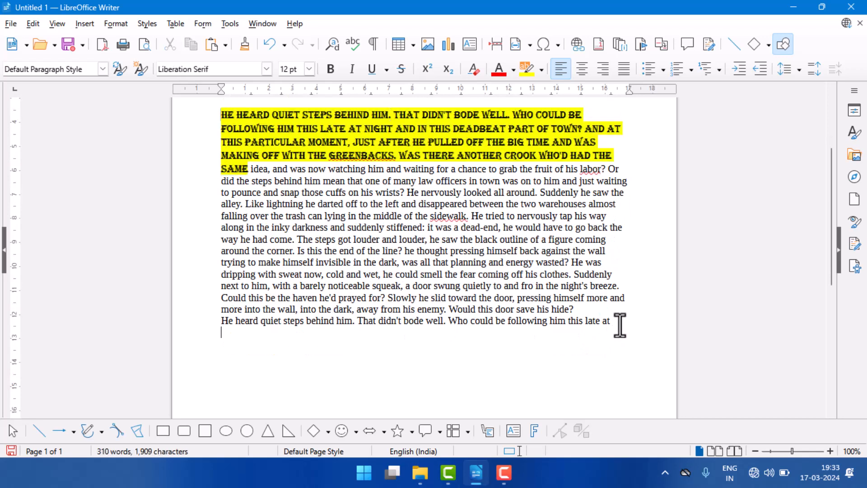
pyautogui.click(33, 22)
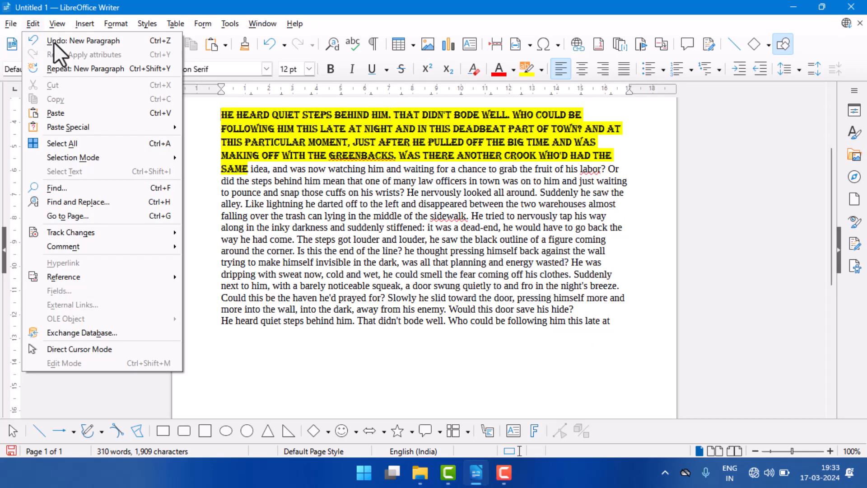
pyautogui.moveTo(104, 129)
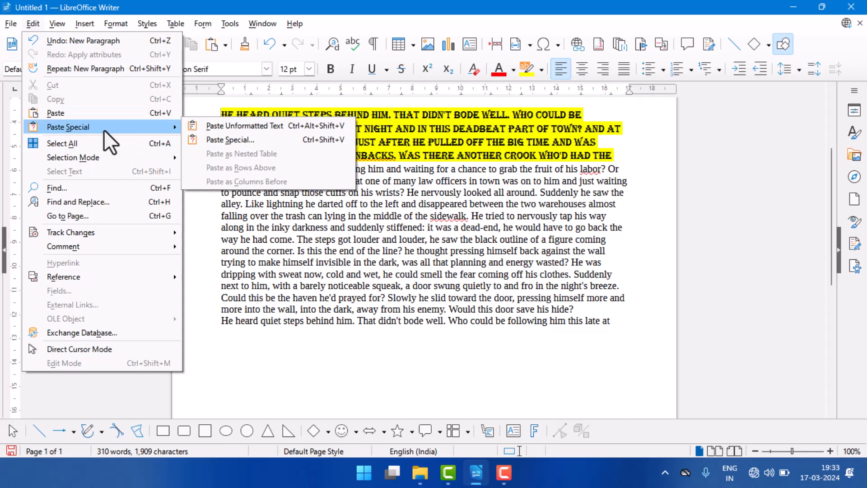
pyautogui.click(248, 125)
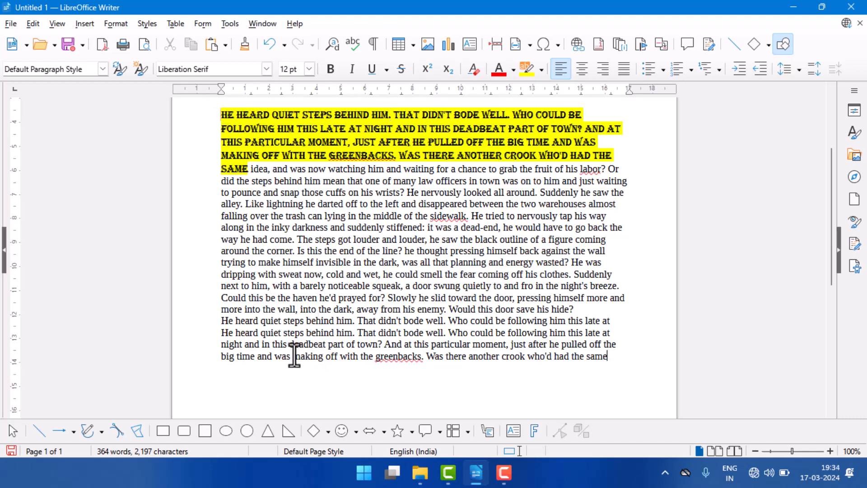
# Paste the copied passage with its formatting on a new line at the end of the document
pyautogui.moveTo(247, 345); pyautogui.dragTo(275, 348)
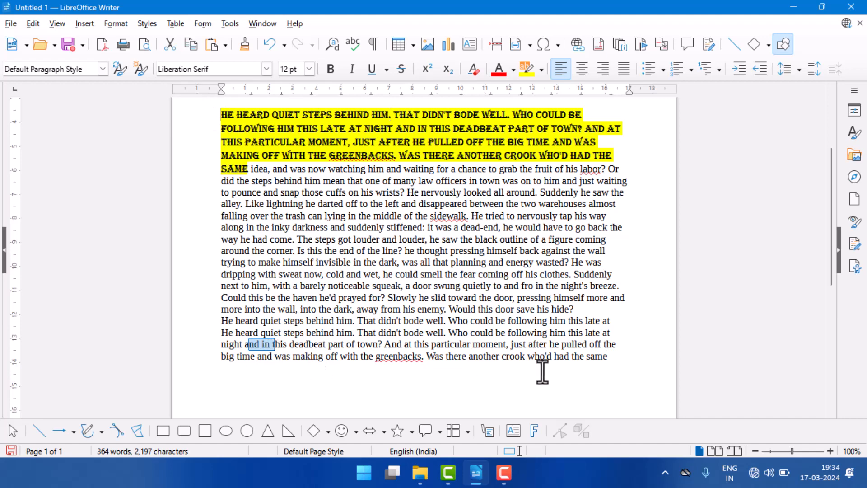
pyautogui.click(35, 26)
pyautogui.click(54, 116)
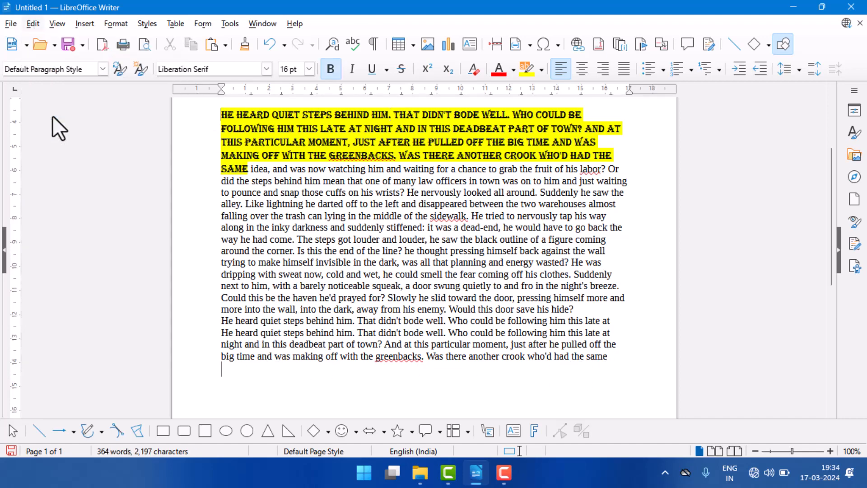
pyautogui.scroll(5, 316, 225)
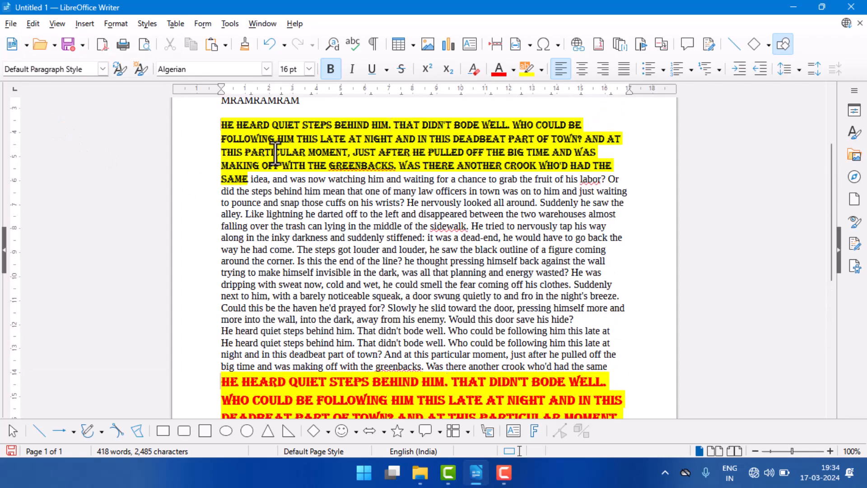
pyautogui.scroll(-4, 276, 153)
pyautogui.scroll(2, 293, 314)
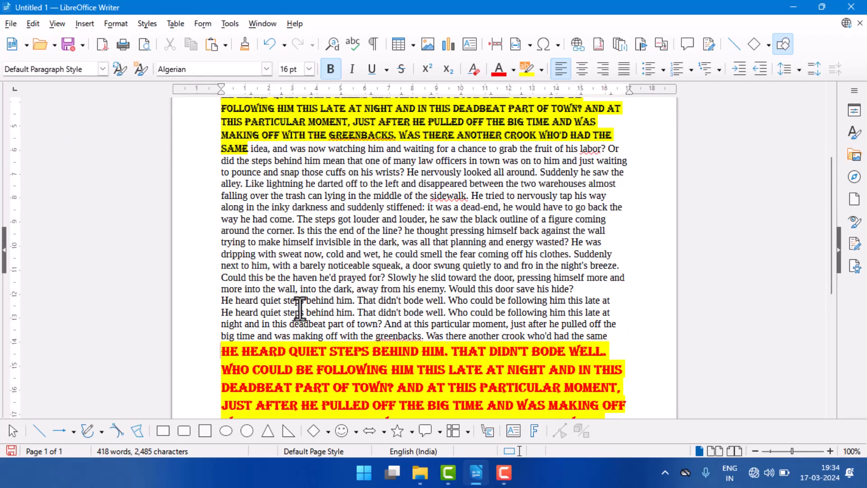
pyautogui.scroll(-1, 295, 308)
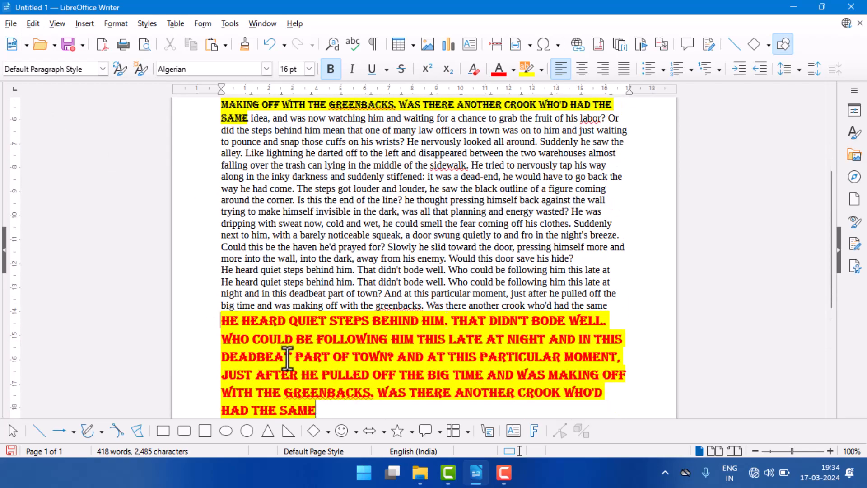
# Paste the copied passage as unformatted text on a new line below the red, yellow-highlighted Algerian copy
pyautogui.scroll(-4, 298, 355)
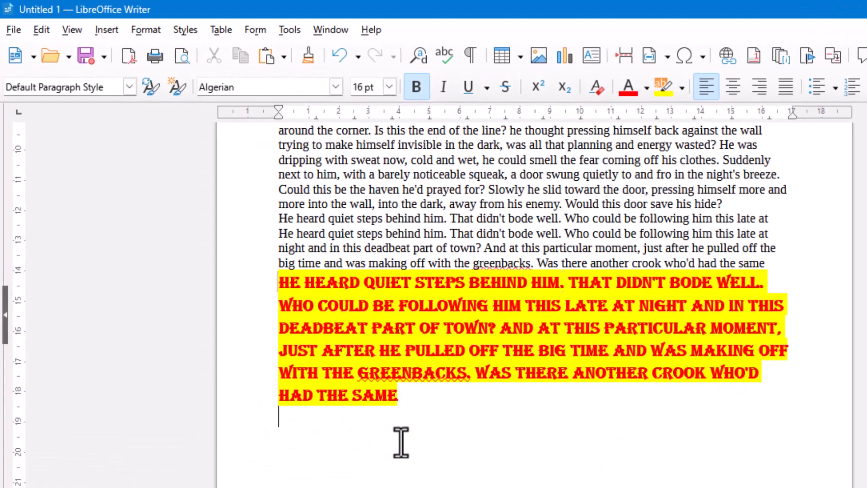
pyautogui.scroll(-5, 401, 442)
pyautogui.click(41, 29)
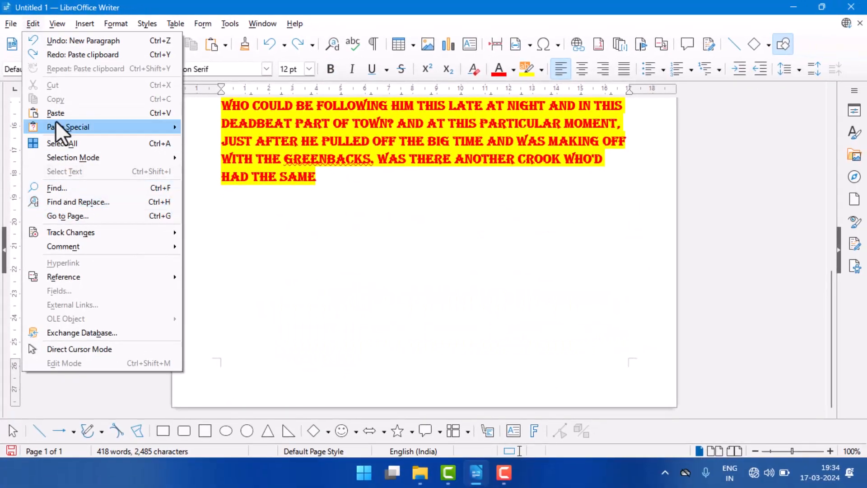
pyautogui.moveTo(61, 126)
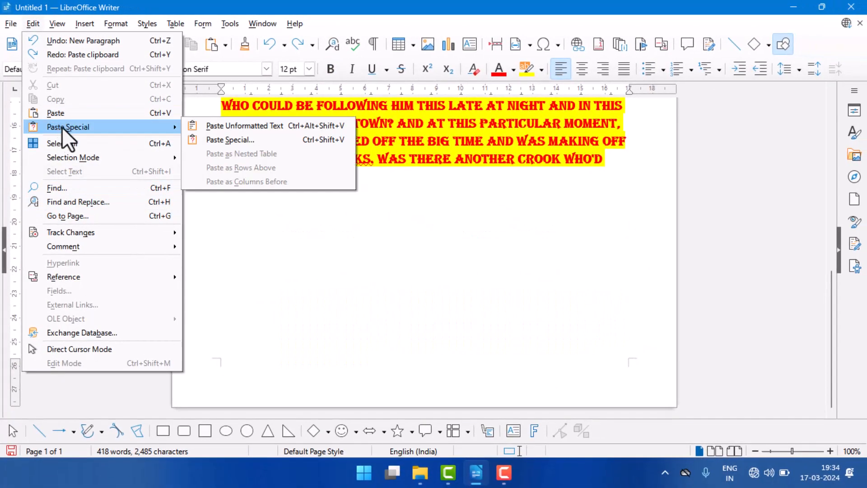
pyautogui.click(218, 123)
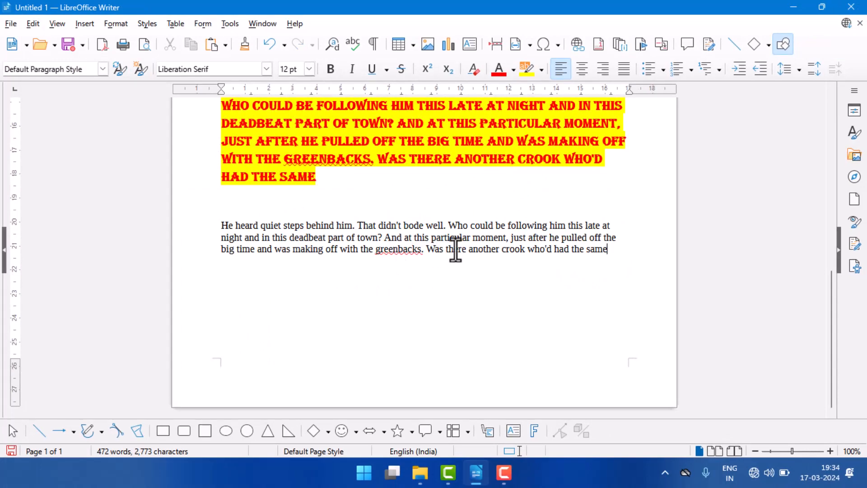
# Select all the text from the first RAM line to the last paragraph and clear its direct formatting
pyautogui.scroll(10, 455, 248)
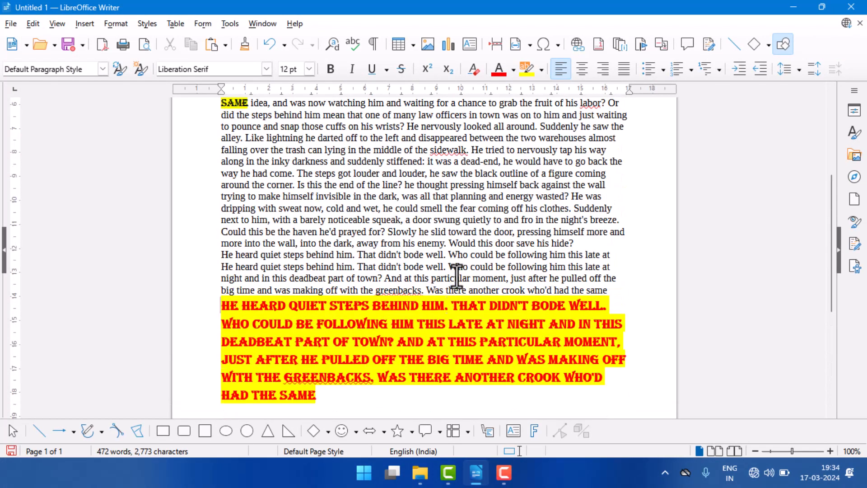
pyautogui.scroll(3, 289, 231)
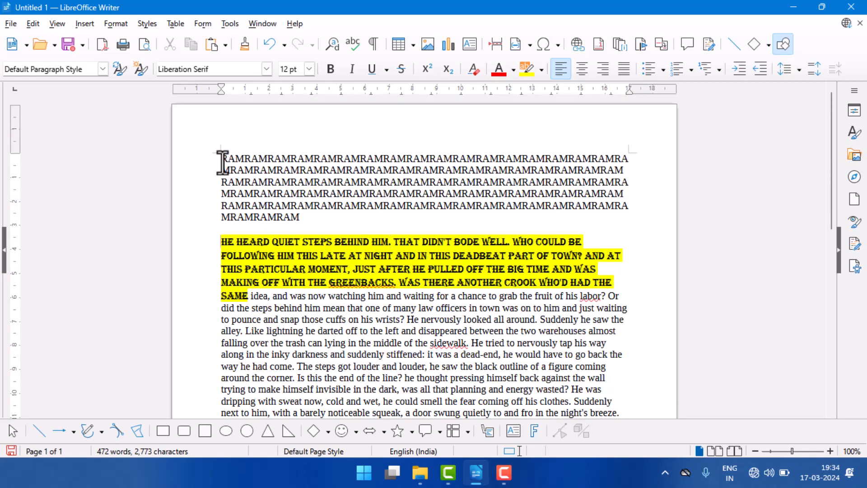
pyautogui.moveTo(222, 159); pyautogui.dragTo(520, 408)
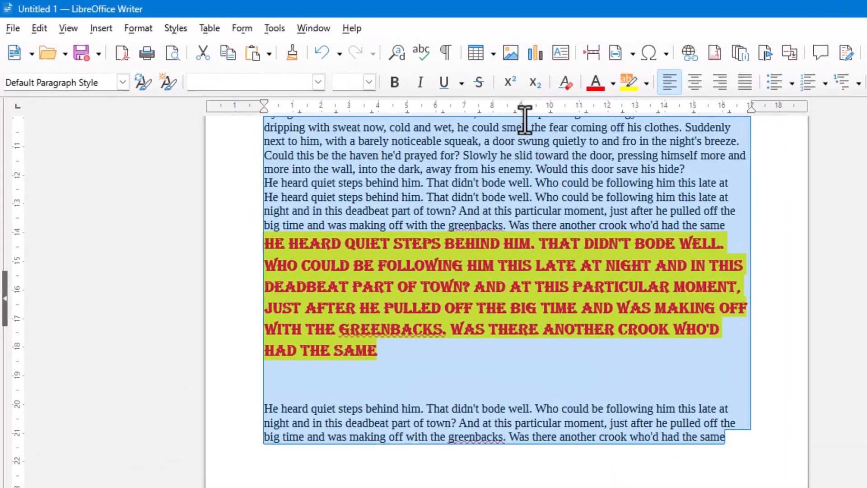
pyautogui.click(565, 82)
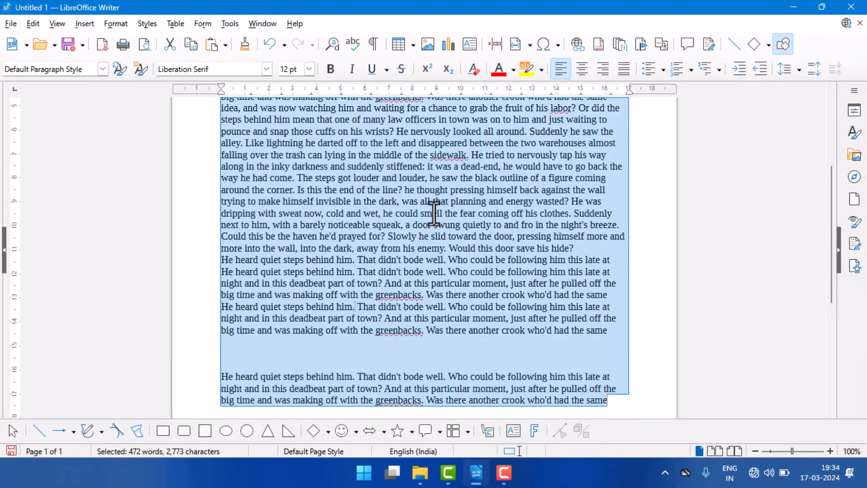
pyautogui.scroll(3, 433, 212)
pyautogui.scroll(3, 433, 212)
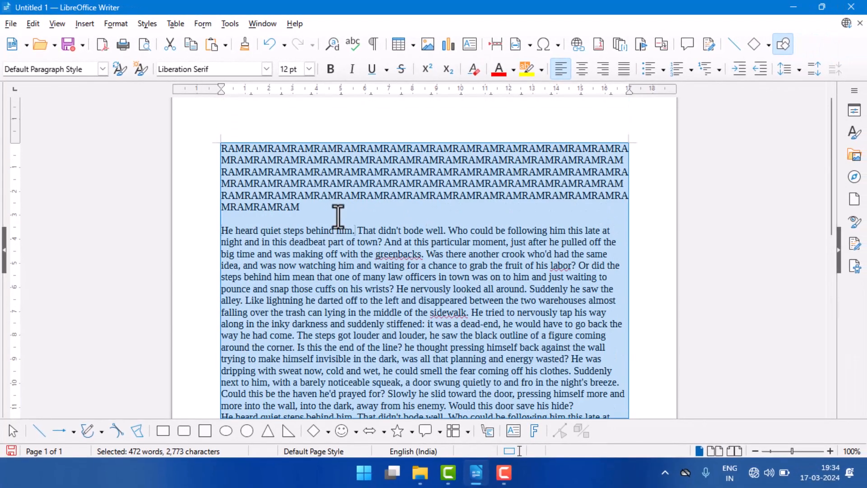
# Drop the current selection and select the entire document with the Select All command
pyautogui.click(34, 24)
pyautogui.moveTo(55, 155)
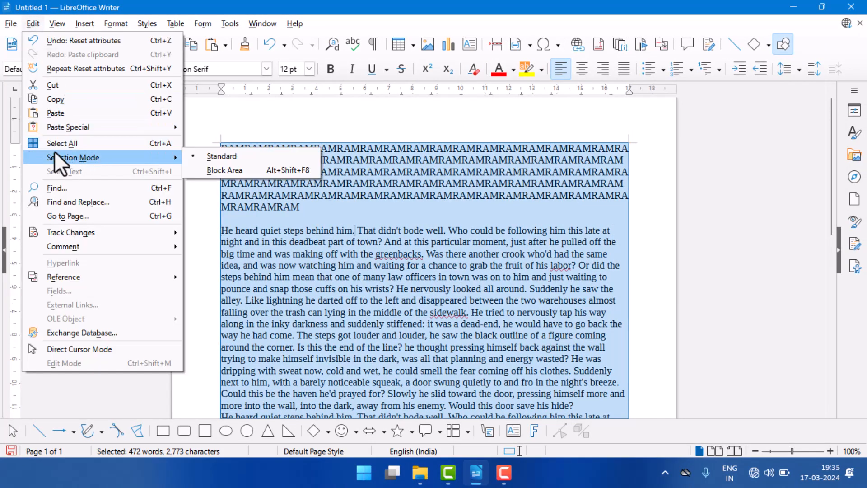
pyautogui.click(284, 194)
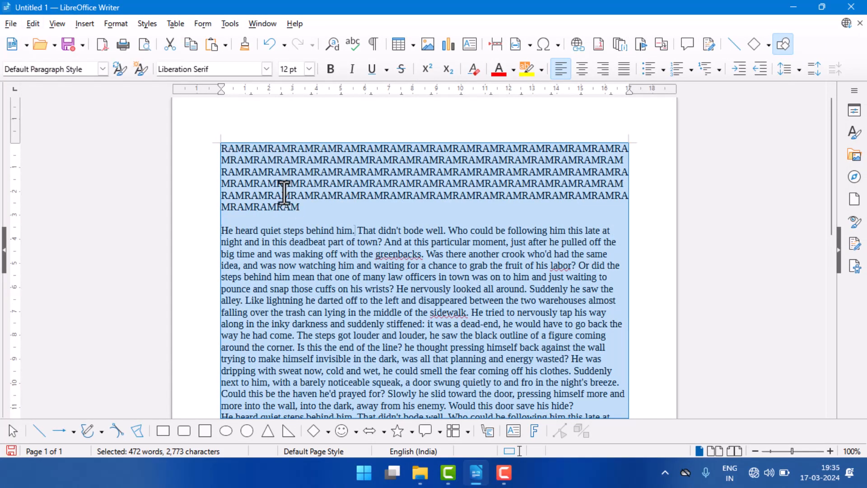
pyautogui.click(284, 194)
pyautogui.click(41, 24)
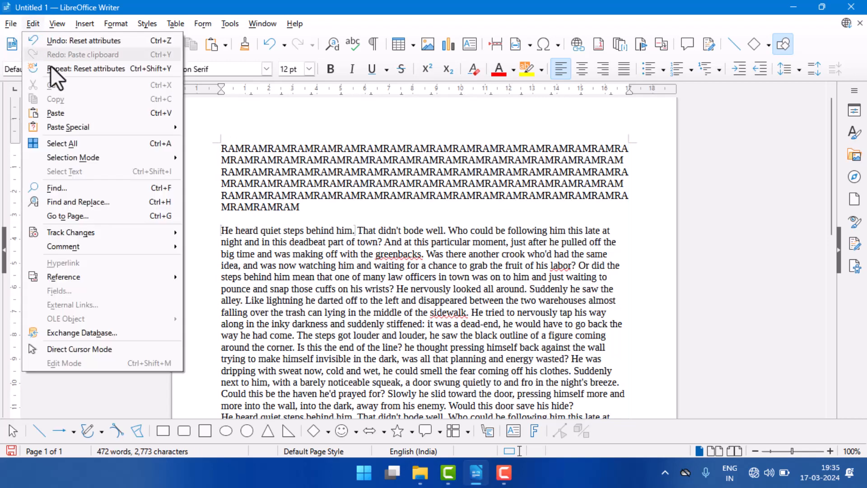
pyautogui.click(61, 145)
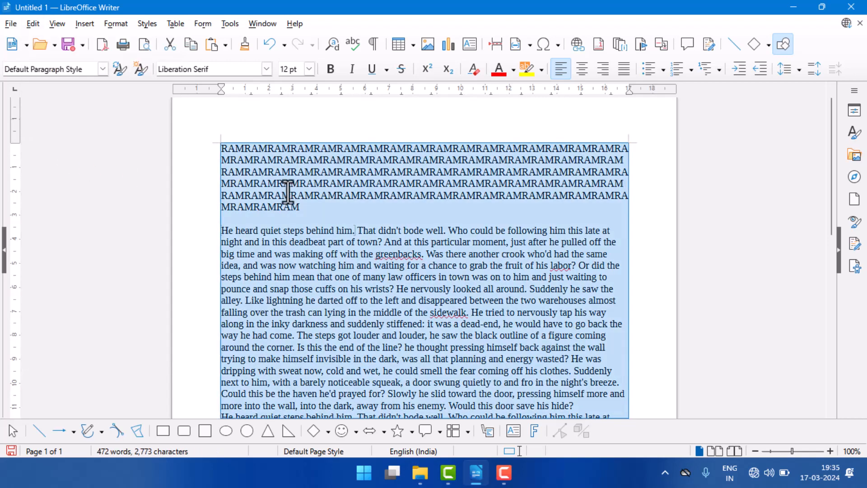
pyautogui.scroll(-3, 319, 278)
pyautogui.scroll(-5, 320, 280)
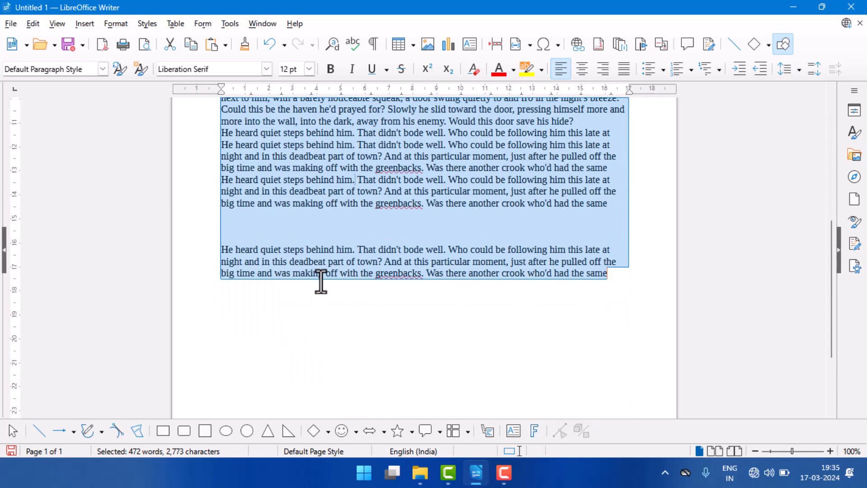
pyautogui.scroll(10, 321, 280)
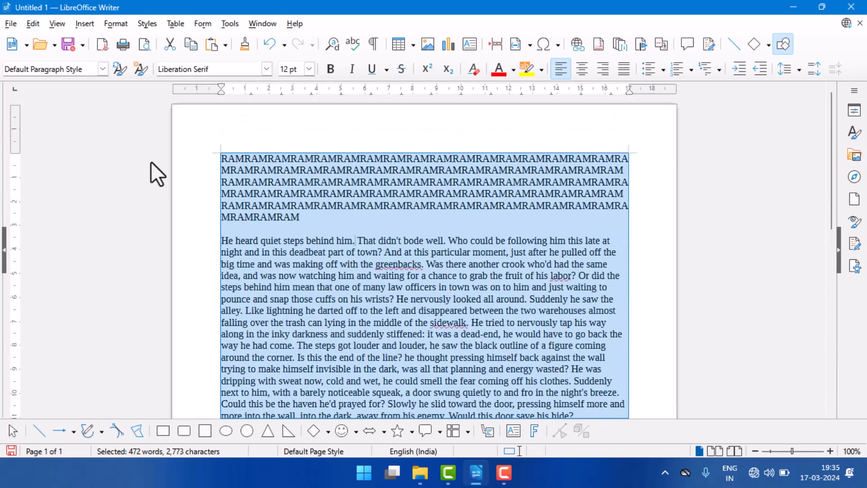
# Reselect the whole document, first all at once and again manually from the first RAM line to the final paragraph
pyautogui.click(259, 202)
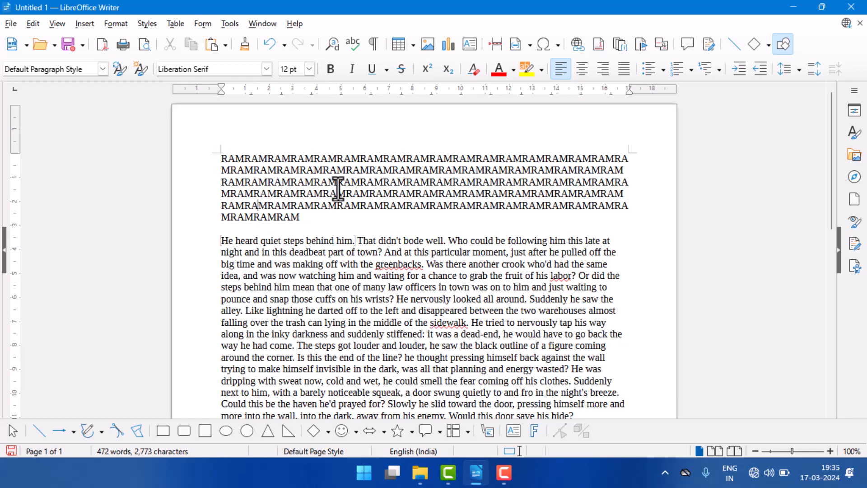
pyautogui.hotkey('ctrl', 'a')
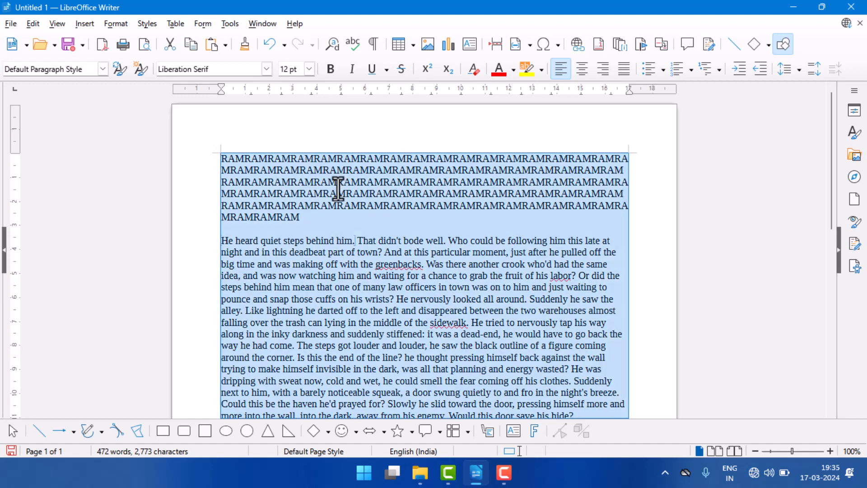
pyautogui.click(337, 188)
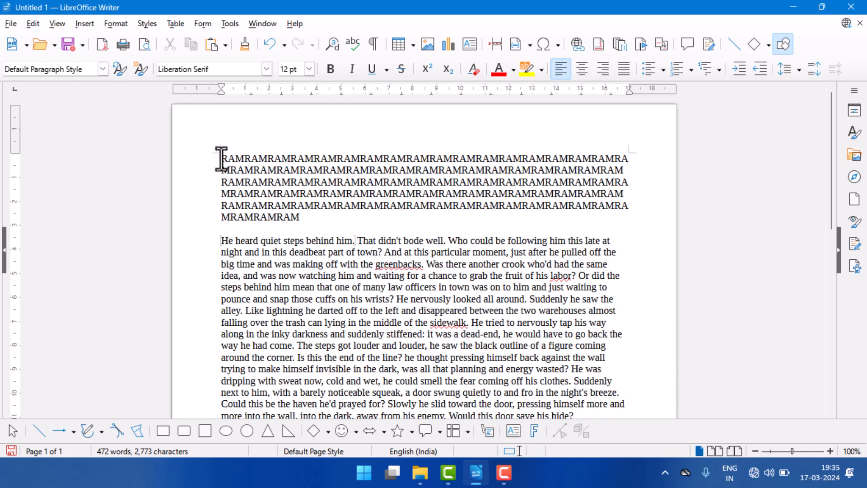
pyautogui.moveTo(222, 159); pyautogui.dragTo(609, 402)
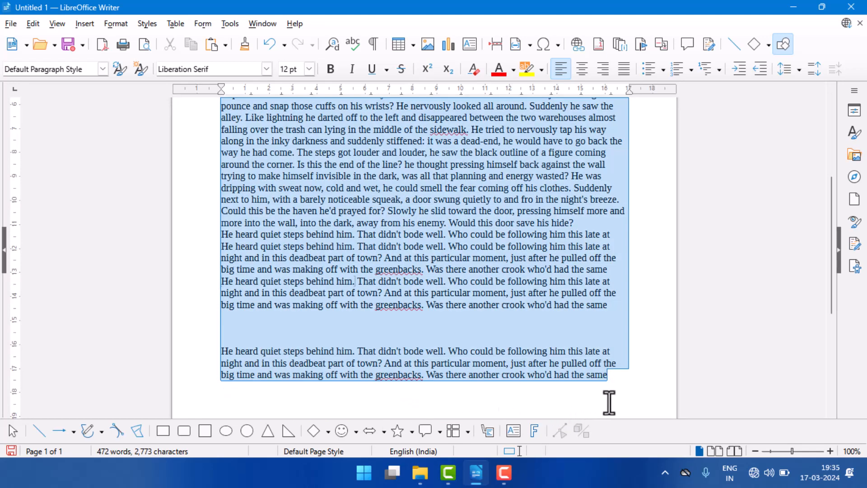
pyautogui.scroll(5, 513, 330)
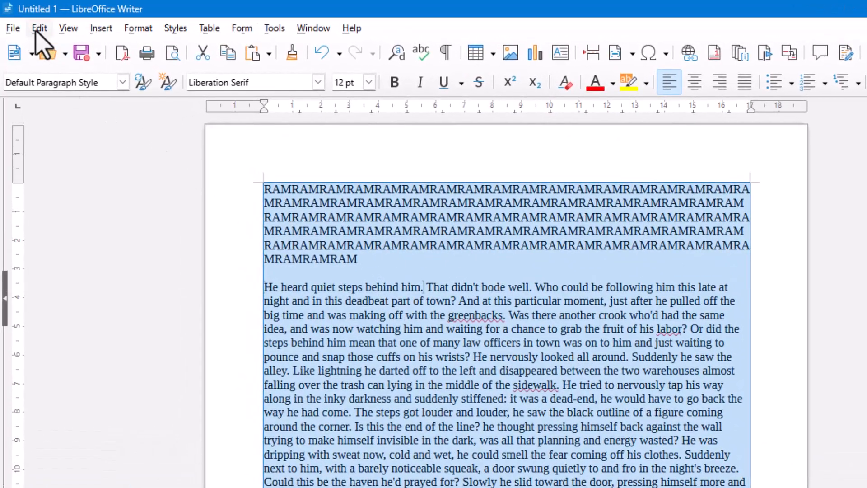
# Examine the Standard and Block Area options of Selection Mode
pyautogui.click(34, 24)
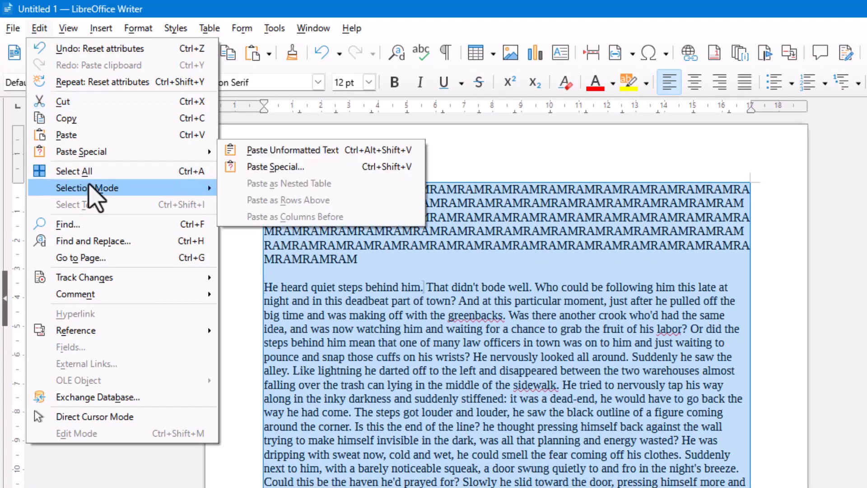
pyautogui.moveTo(115, 189)
pyautogui.click(377, 289)
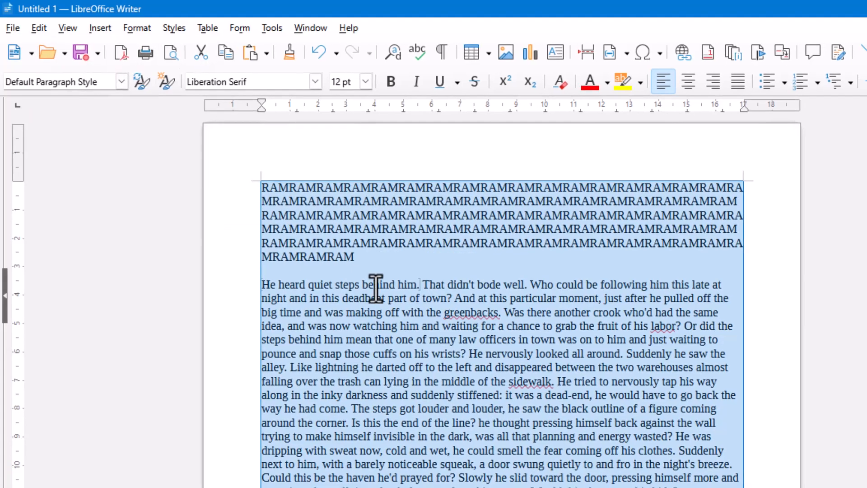
pyautogui.click(361, 276)
pyautogui.scroll(-10, 360, 276)
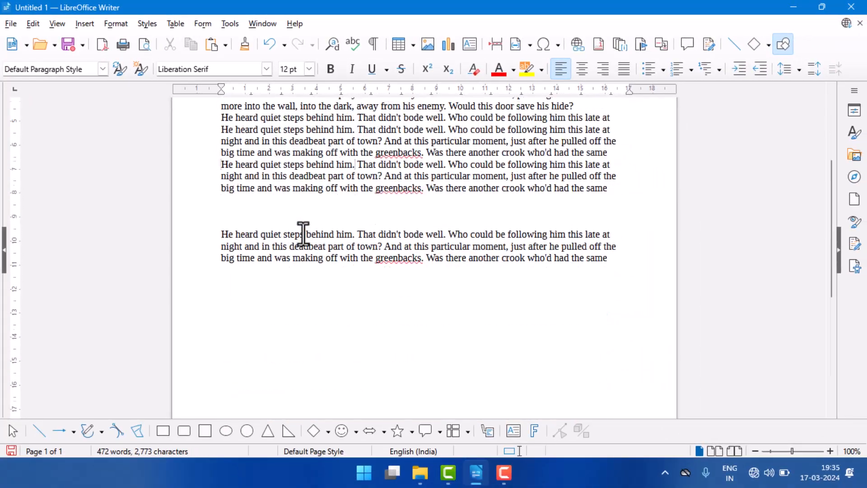
pyautogui.scroll(-5, 303, 234)
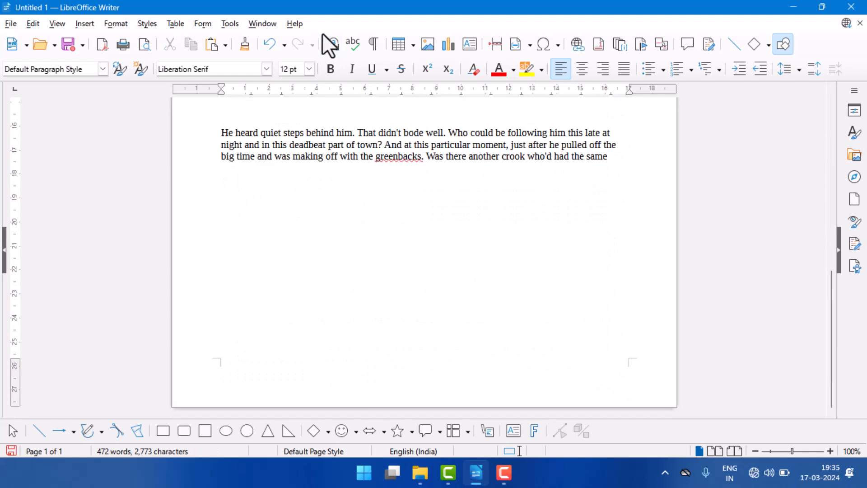
pyautogui.click(32, 23)
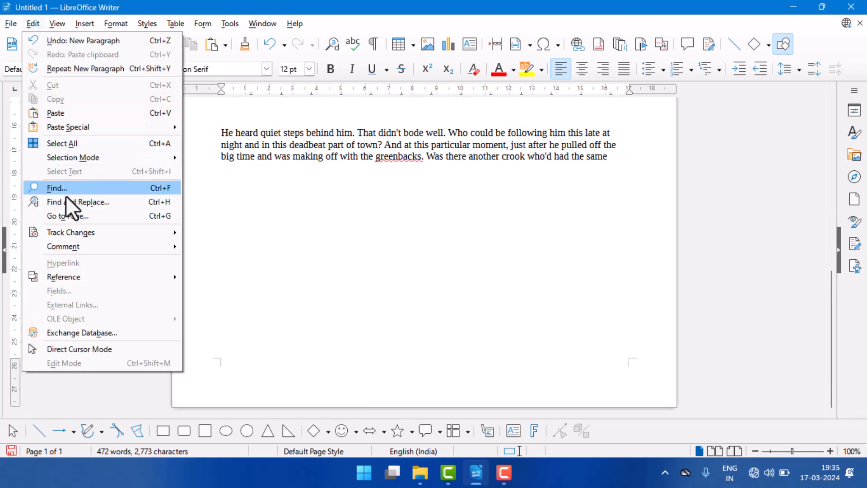
pyautogui.moveTo(56, 162)
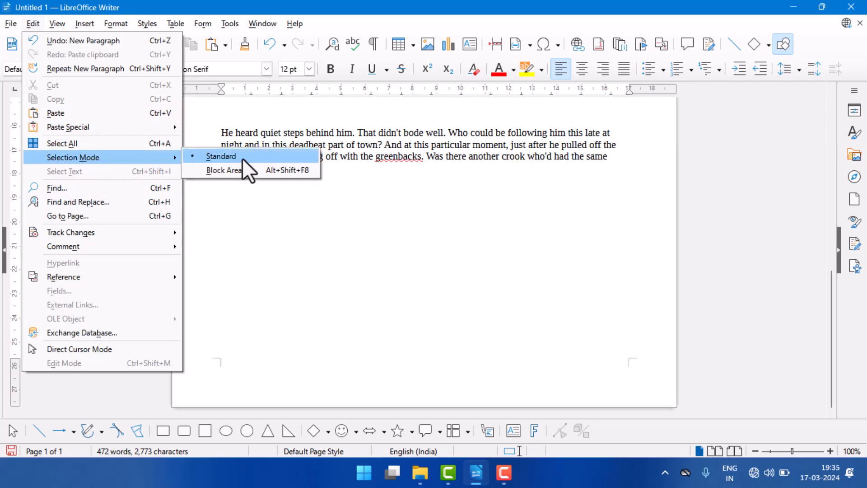
pyautogui.click(244, 134)
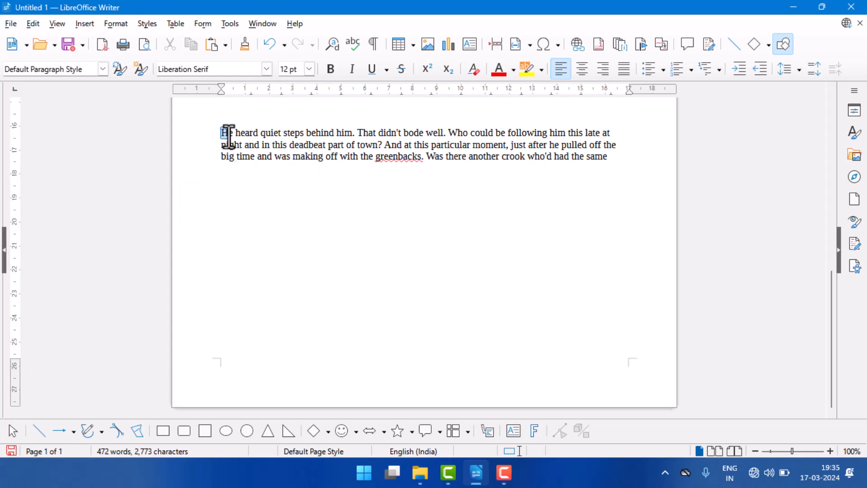
# Select the last paragraph from "He heard" through "making off" in Standard selection mode and check the Selection Mode options
pyautogui.moveTo(222, 133); pyautogui.dragTo(546, 157)
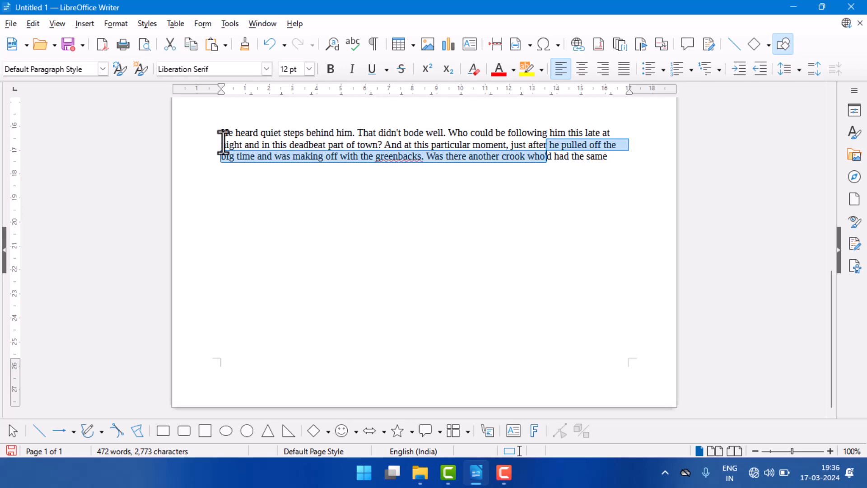
pyautogui.moveTo(221, 131); pyautogui.dragTo(338, 159)
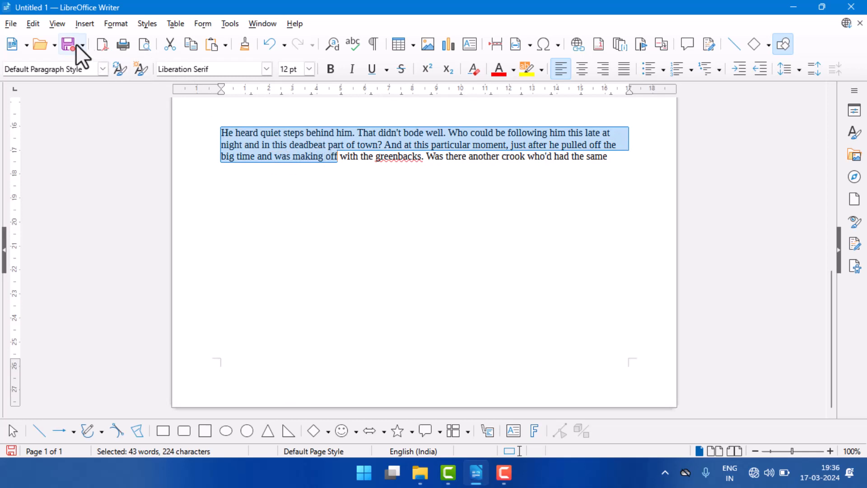
pyautogui.click(39, 25)
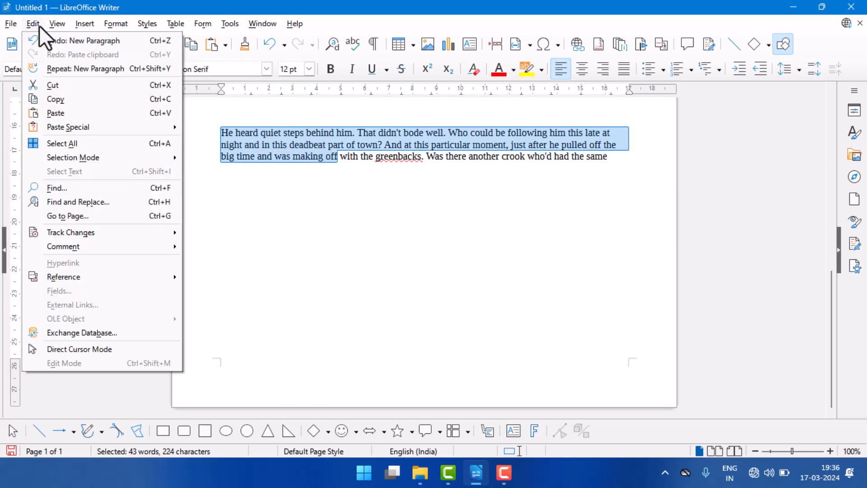
pyautogui.moveTo(82, 158)
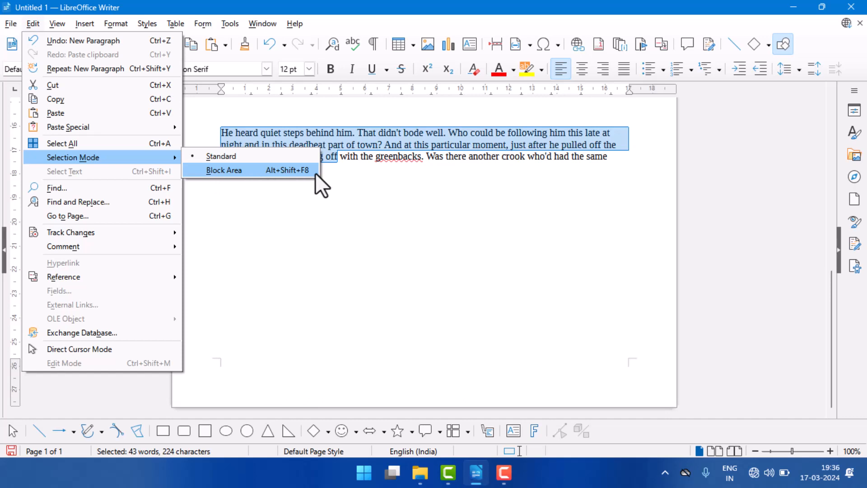
pyautogui.click(372, 147)
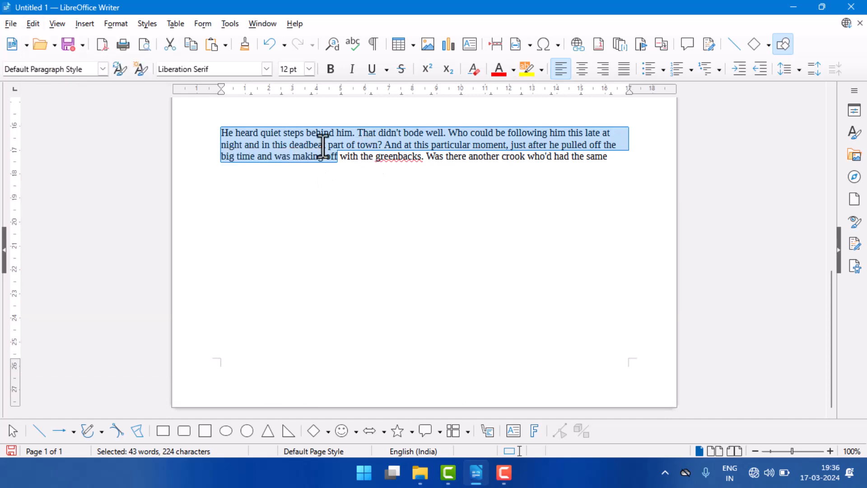
# Switch to Block Area selection and select the block from "behind him" down to "greenbacks" across the last paragraph's three lines
pyautogui.click(33, 24)
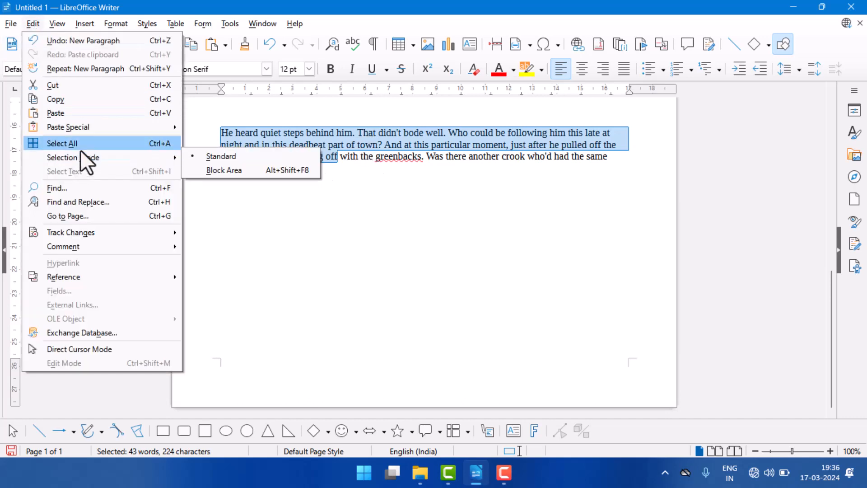
pyautogui.click(223, 170)
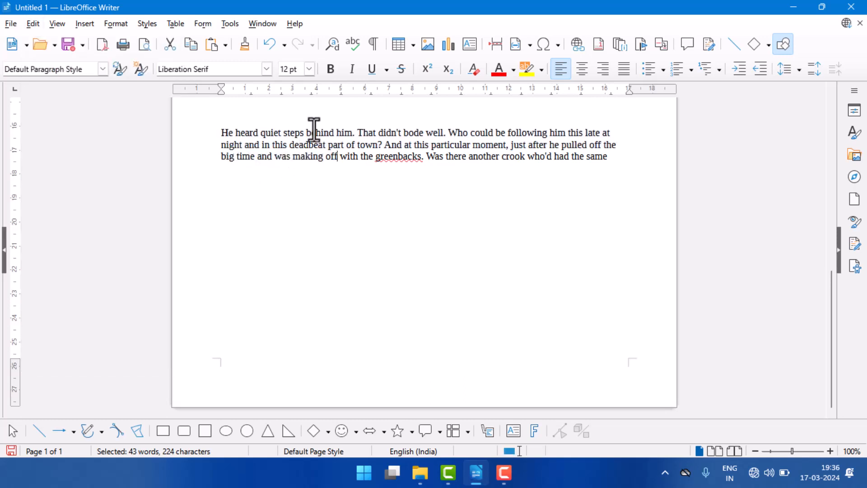
pyautogui.moveTo(305, 130); pyautogui.dragTo(419, 166)
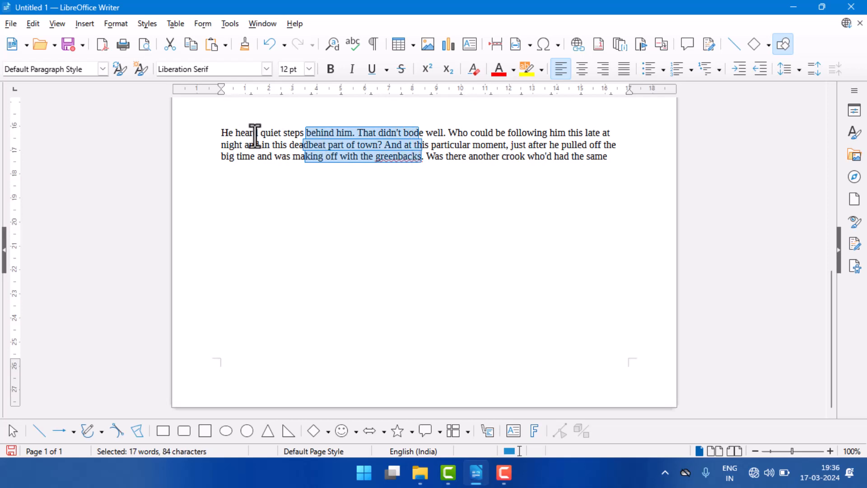
# Copy the selected text block and paste it below the last paragraph, undoing the extra second paste
pyautogui.click(191, 43)
pyautogui.click(228, 188)
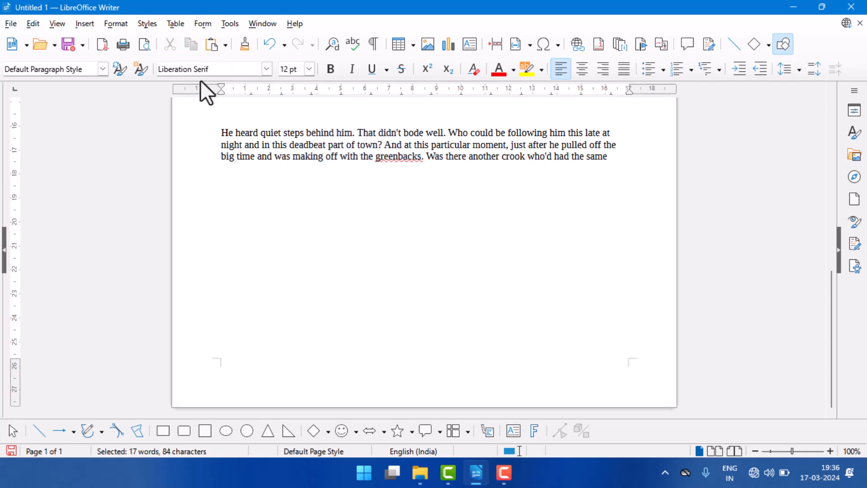
pyautogui.click(211, 45)
pyautogui.click(211, 45)
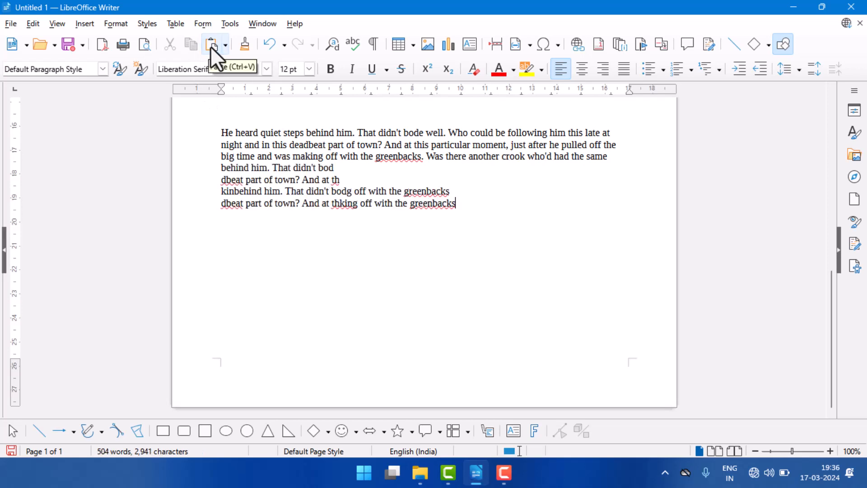
pyautogui.hotkey('ctrl', 'z')
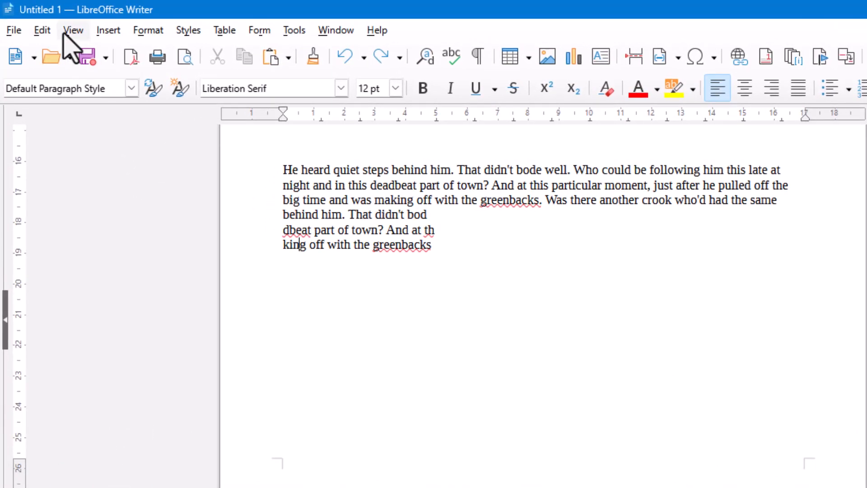
# Find all occurrences of "TOWN" in the document and look through the matches
pyautogui.click(43, 30)
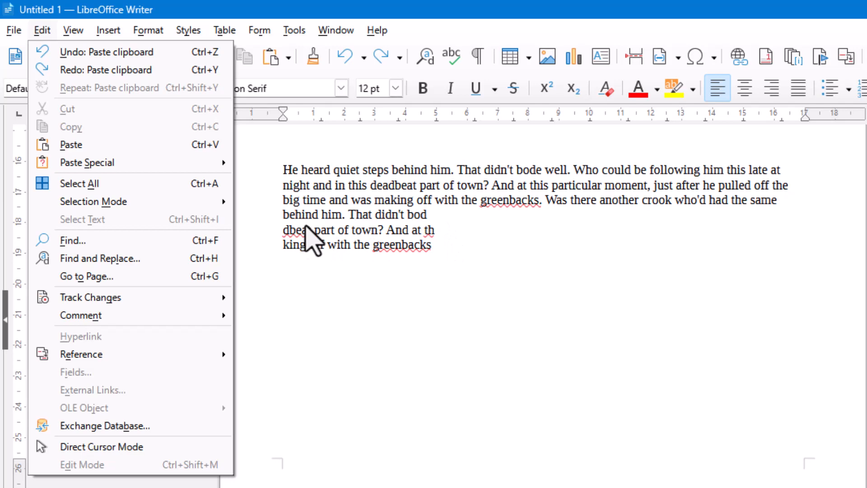
pyautogui.click(115, 241)
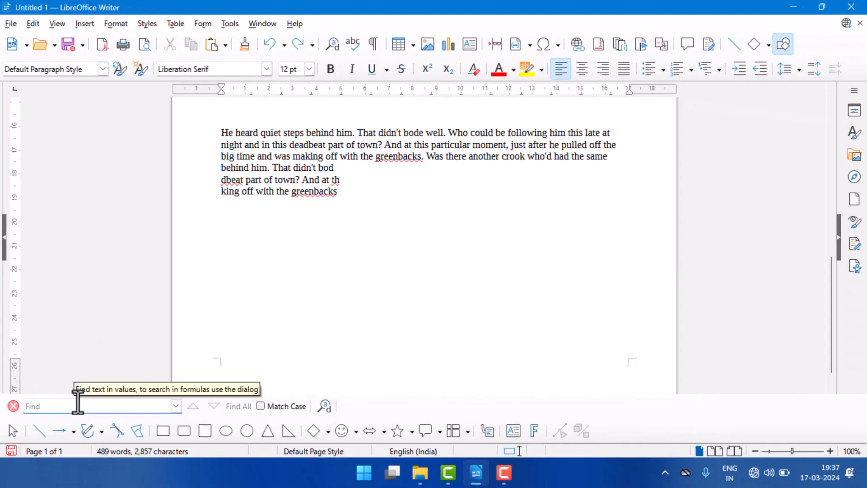
pyautogui.write('TOWN')
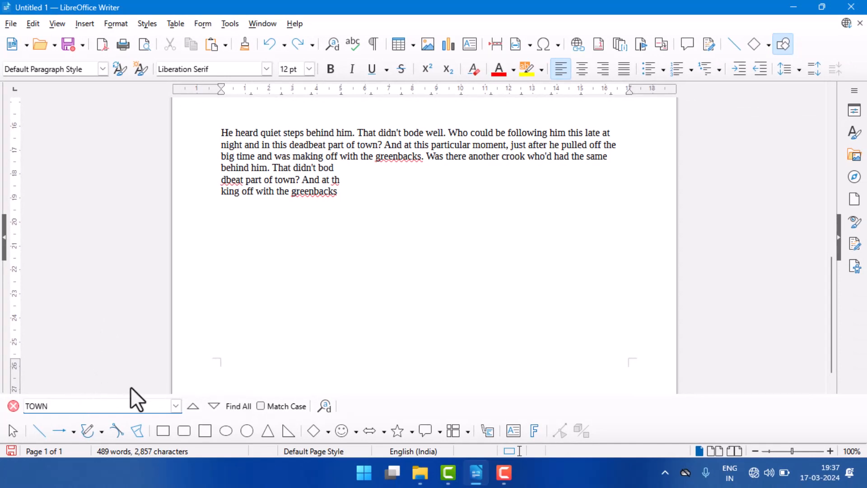
pyautogui.click(233, 409)
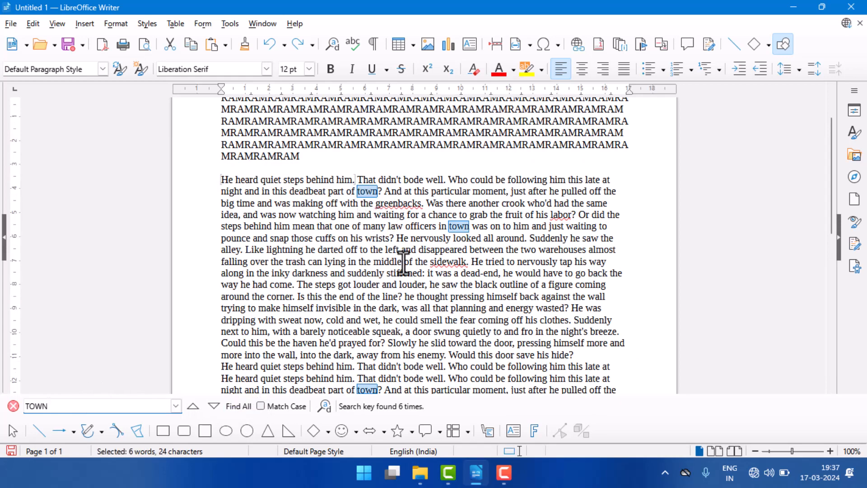
pyautogui.scroll(-3, 404, 264)
pyautogui.scroll(-3, 406, 271)
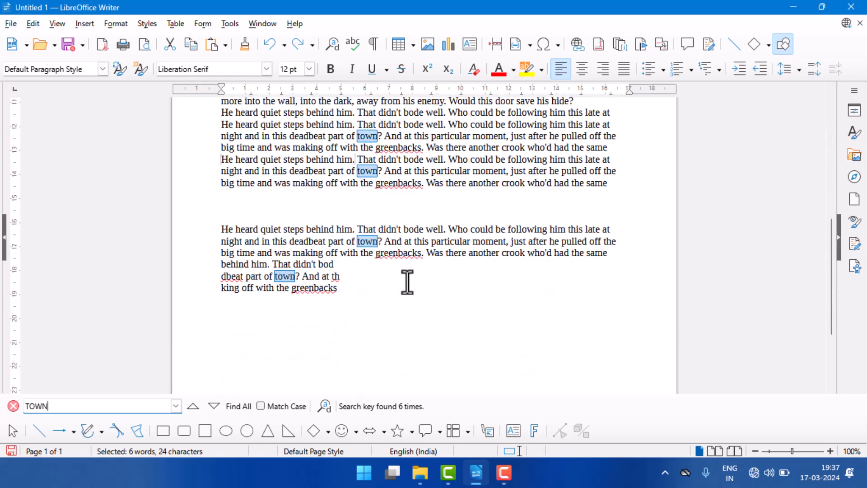
pyautogui.scroll(9, 406, 282)
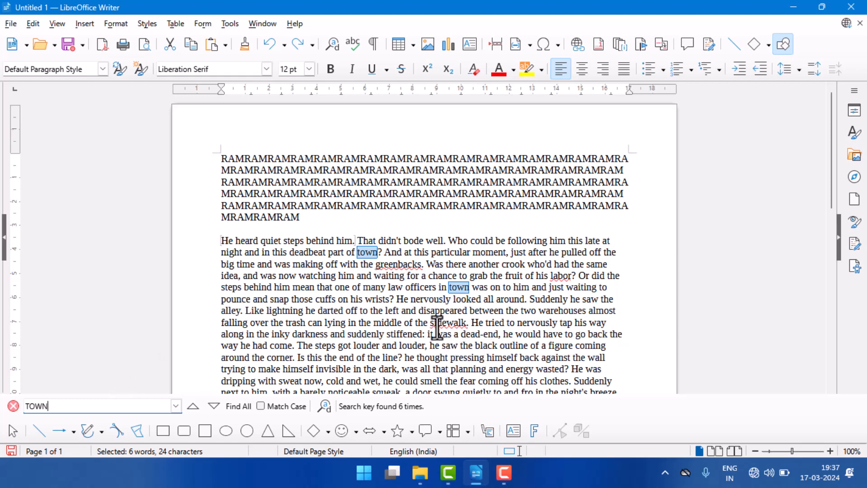
# Retype the first "town" in the first "He heard" paragraph as "TOWN" in capitals
pyautogui.click(383, 251)
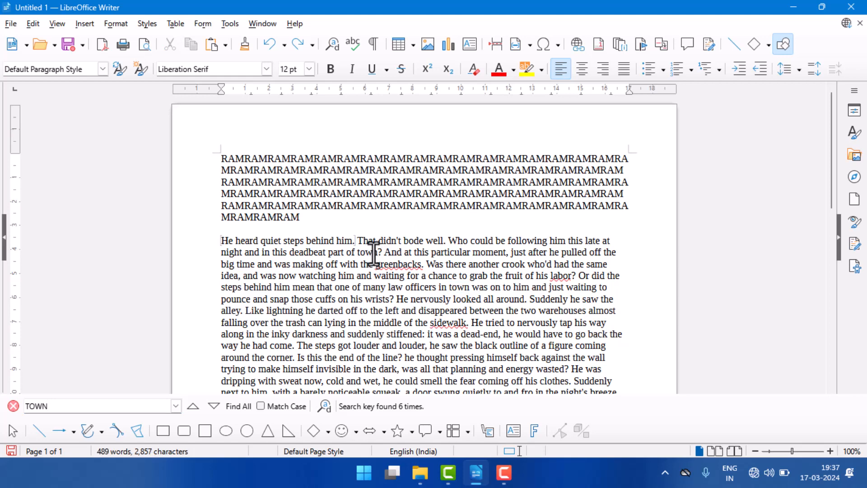
pyautogui.press('BackSpace')
pyautogui.press('BackSpace')
pyautogui.press('BackSpace')
pyautogui.press('BackSpace')
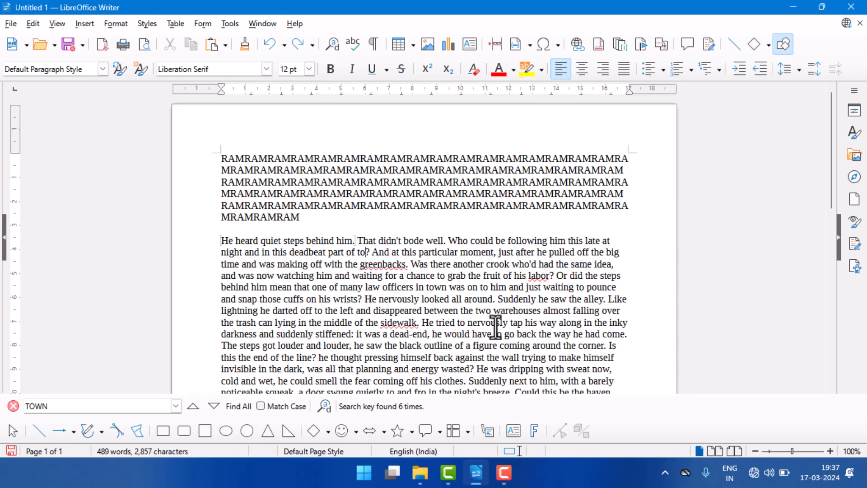
pyautogui.write('TOWN')
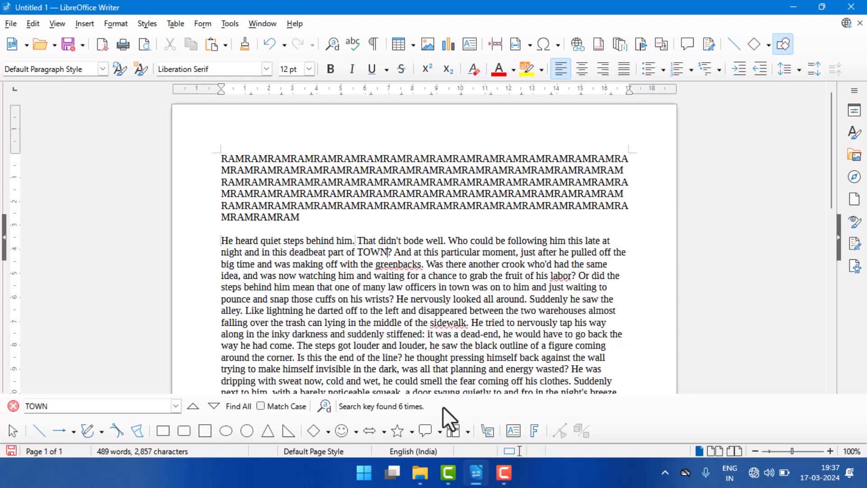
# Compare finding all "TOWN" matches with Match Case off, on and off again, and close the search
pyautogui.click(235, 407)
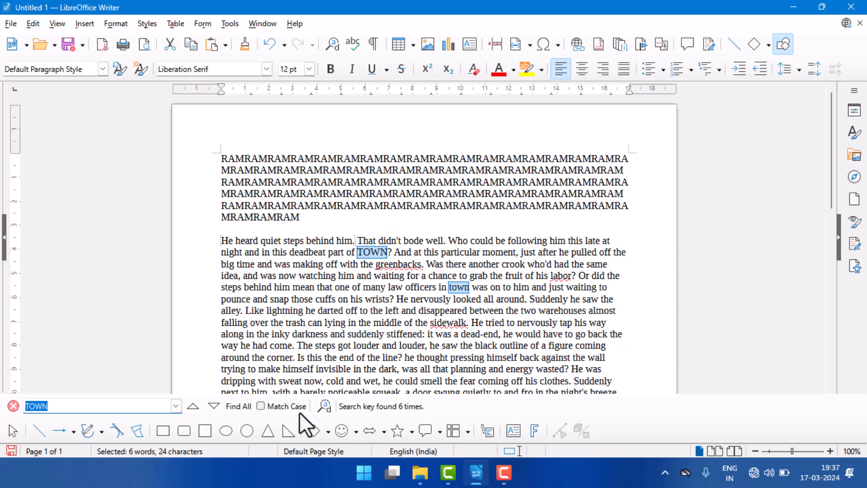
pyautogui.click(286, 407)
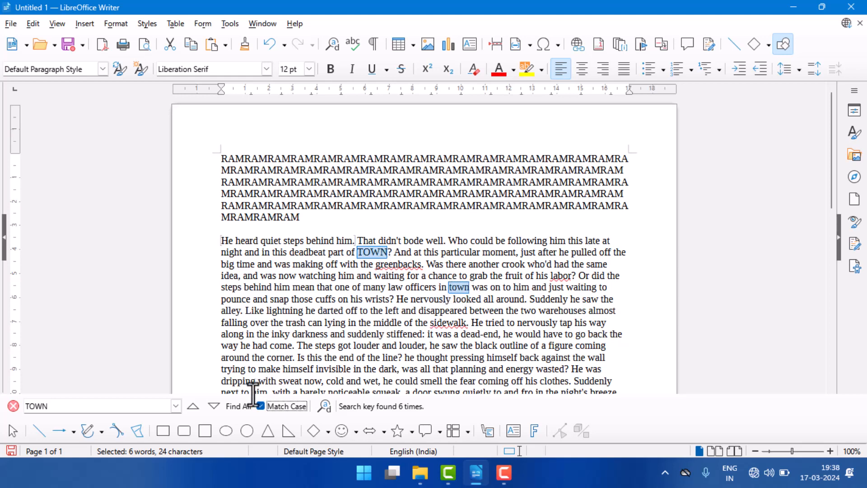
pyautogui.click(240, 406)
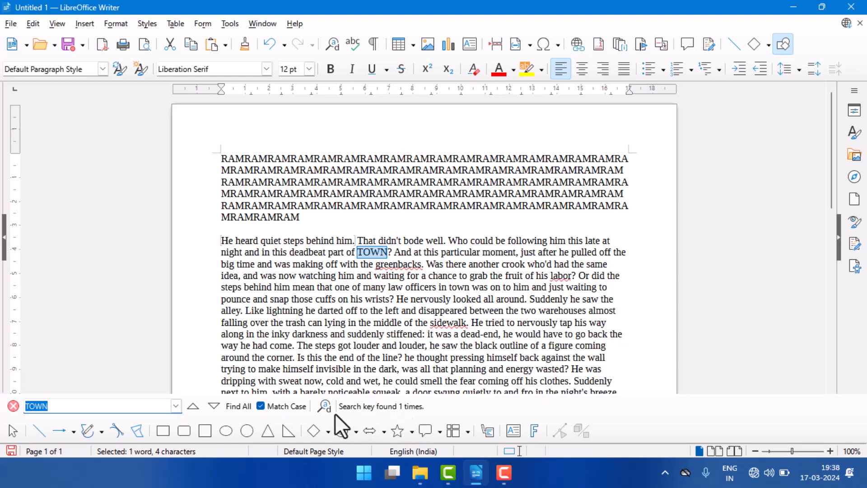
pyautogui.click(285, 409)
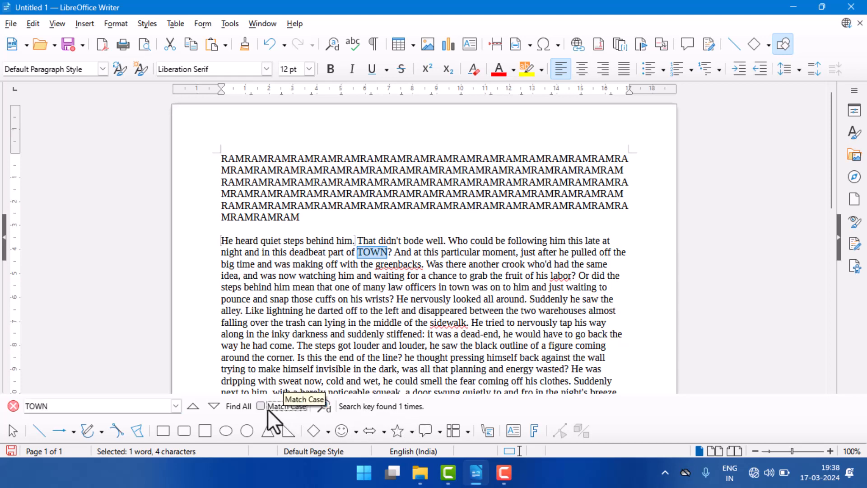
pyautogui.click(242, 407)
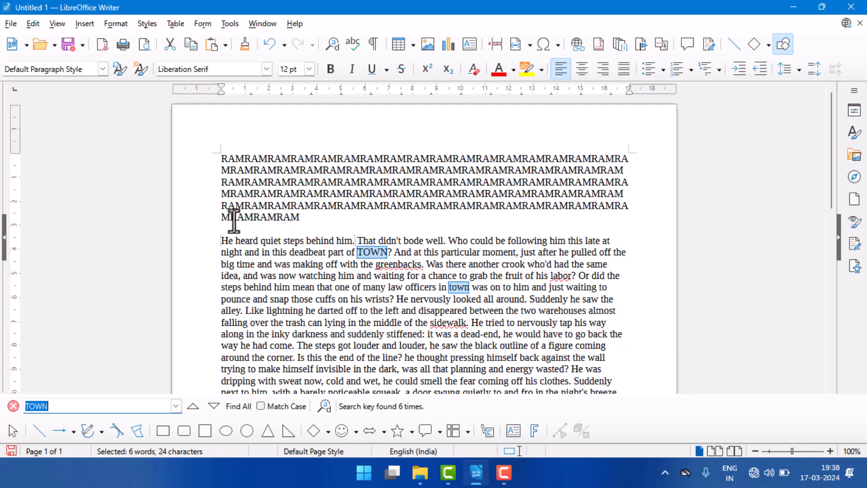
pyautogui.click(13, 405)
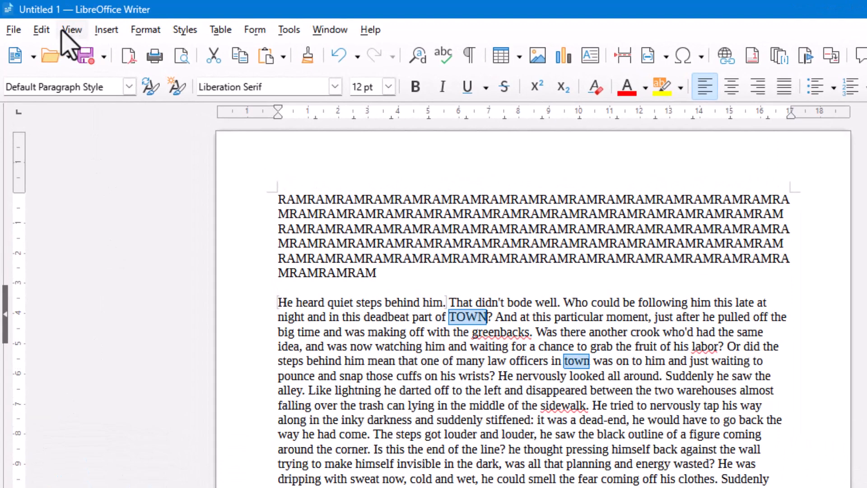
# Open Find and Replace for "TOWN" and enter "BFS COMPUTER INSTITUTE" as the replacement text
pyautogui.click(40, 28)
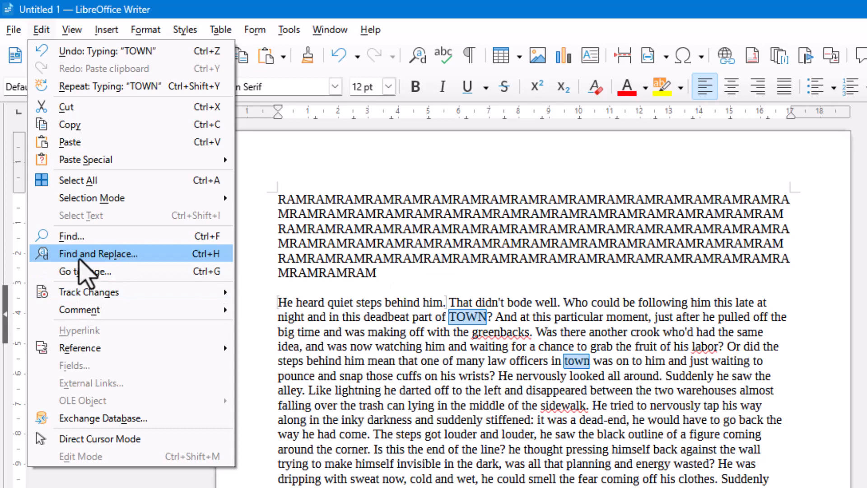
pyautogui.click(111, 260)
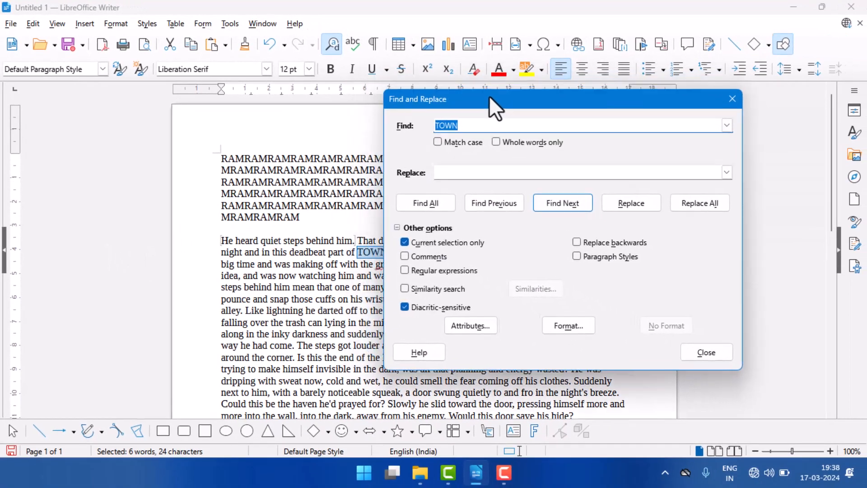
pyautogui.moveTo(489, 96); pyautogui.dragTo(528, 128)
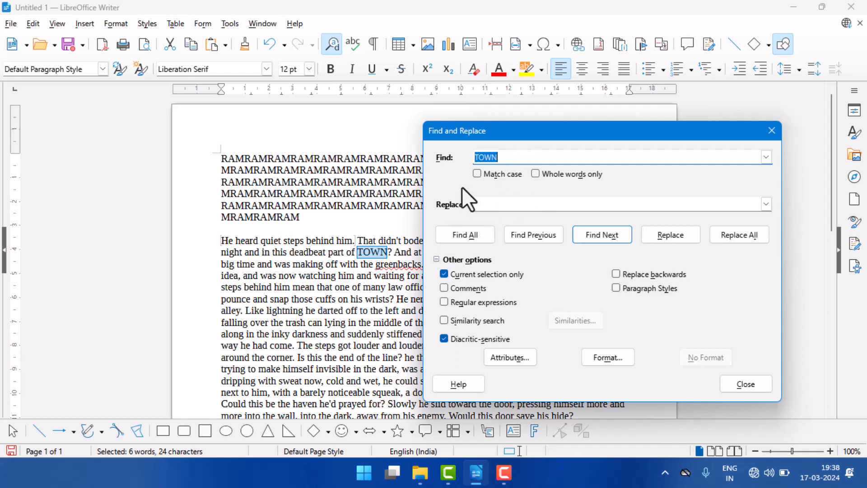
pyautogui.click(493, 205)
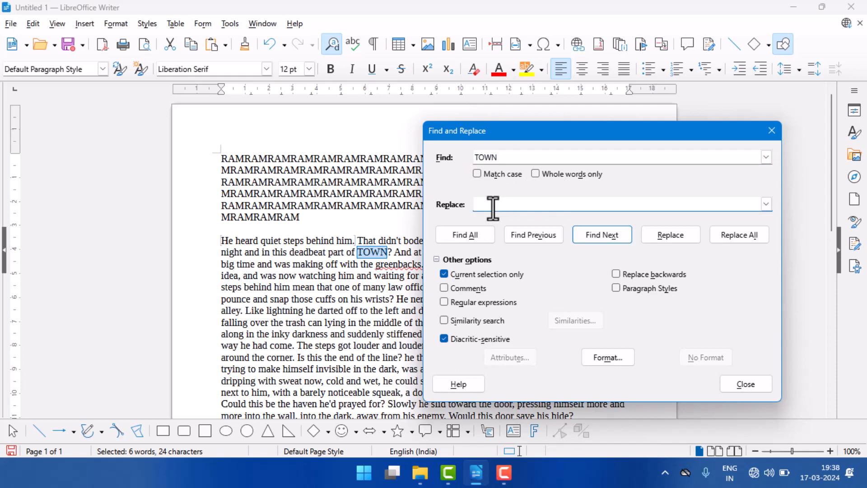
pyautogui.write('B')
pyautogui.press('BackSpace')
pyautogui.write('BFS')
pyautogui.write(' COMPUTER CO')
pyautogui.write('MPUTER')
pyautogui.press('BackSpace')
pyautogui.press('BackSpace')
pyautogui.press('BackSpace')
pyautogui.press('BackSpace')
pyautogui.press('BackSpace')
pyautogui.press('BackSpace')
pyautogui.press('BackSpace')
pyautogui.press('BackSpace')
pyautogui.write('INSTITUTE')
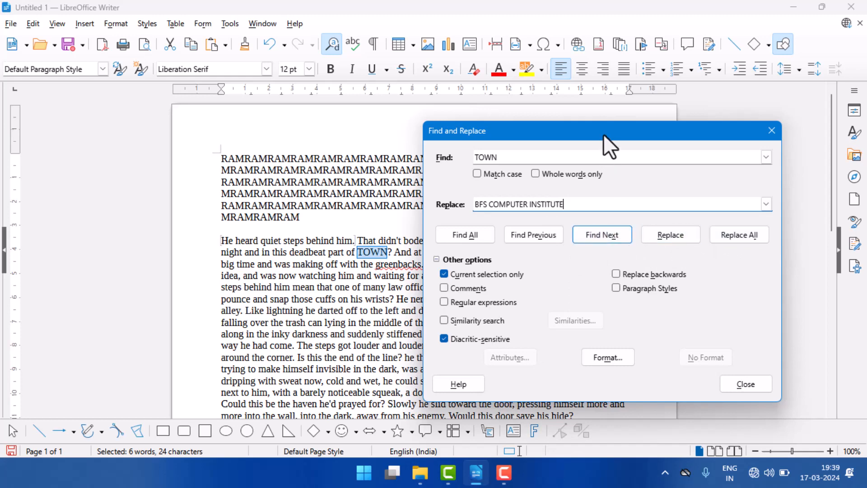
# Find the next occurrence of "TOWN", select that word in the text, and keep the dialog clear of it
pyautogui.moveTo(603, 134); pyautogui.dragTo(666, 194)
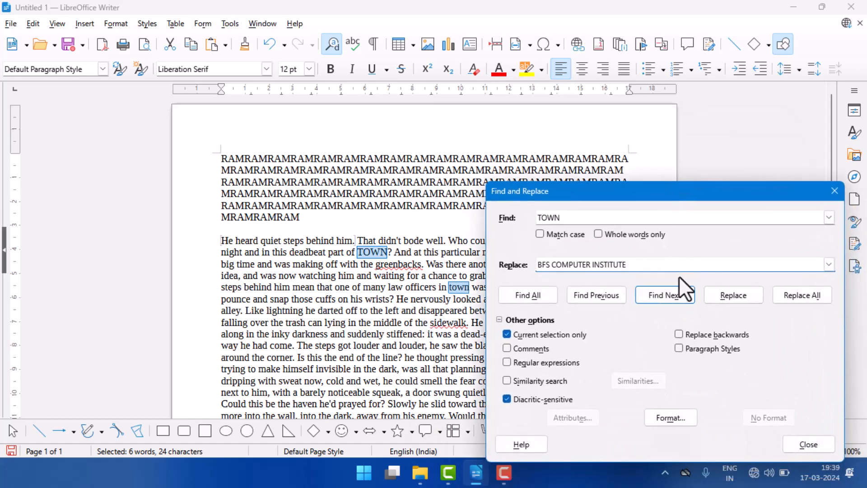
pyautogui.click(671, 296)
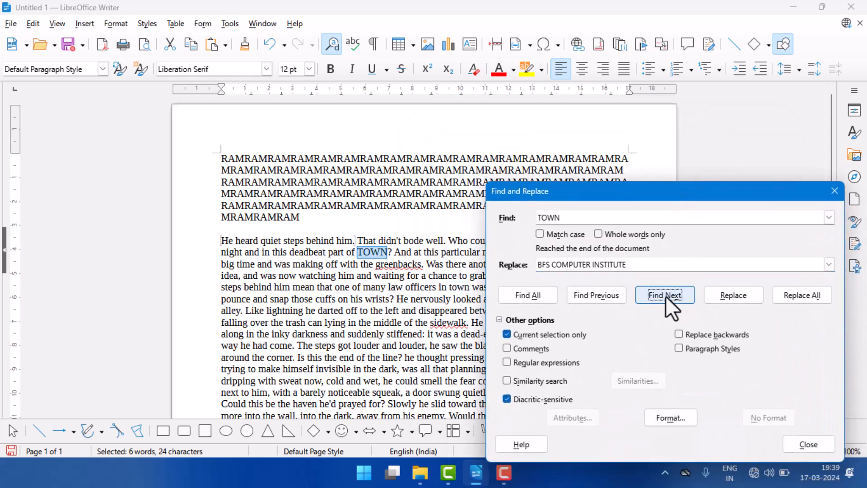
pyautogui.doubleClick(362, 252)
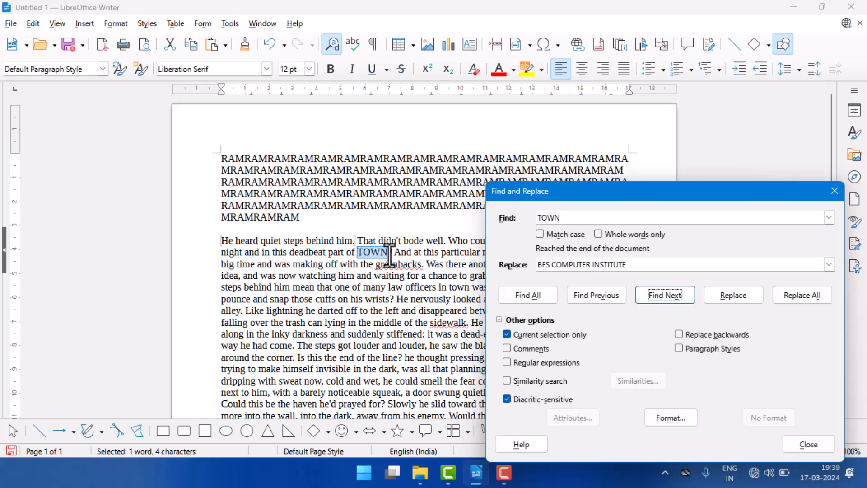
pyautogui.moveTo(653, 195); pyautogui.dragTo(640, 145)
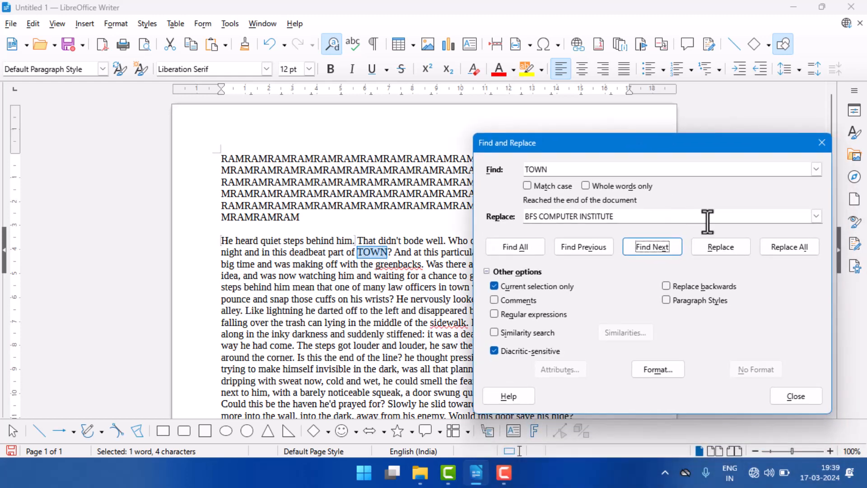
# Replace the selected "TOWN" with "BFS COMPUTER INSTITUTE" and move the dialog aside to review the document text
pyautogui.click(731, 249)
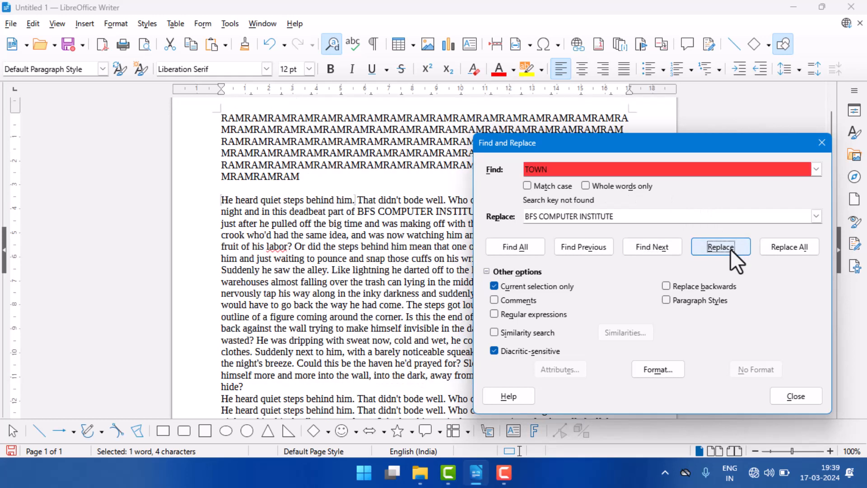
pyautogui.moveTo(596, 145); pyautogui.dragTo(585, 261)
pyautogui.scroll(-1, 527, 218)
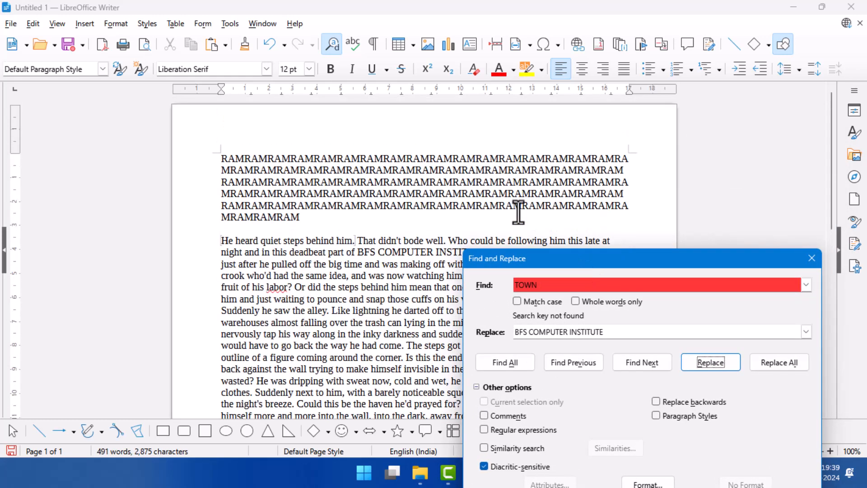
pyautogui.scroll(-12, 518, 212)
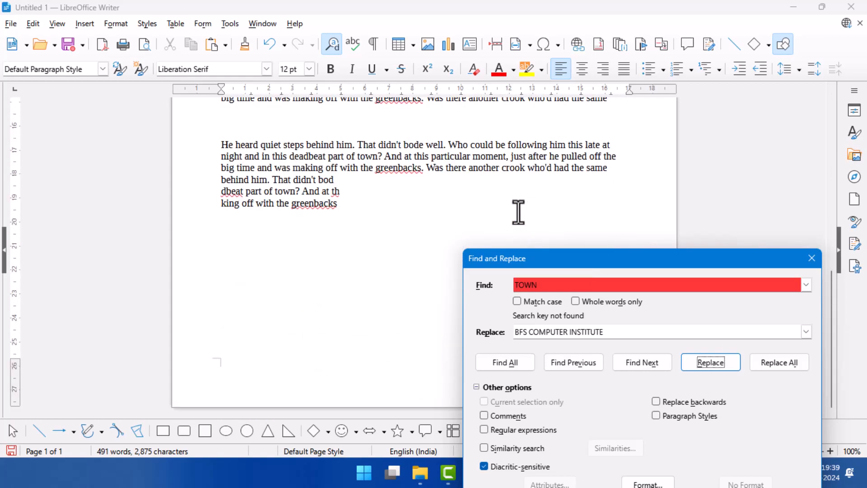
pyautogui.scroll(10, 518, 212)
pyautogui.scroll(2, 519, 212)
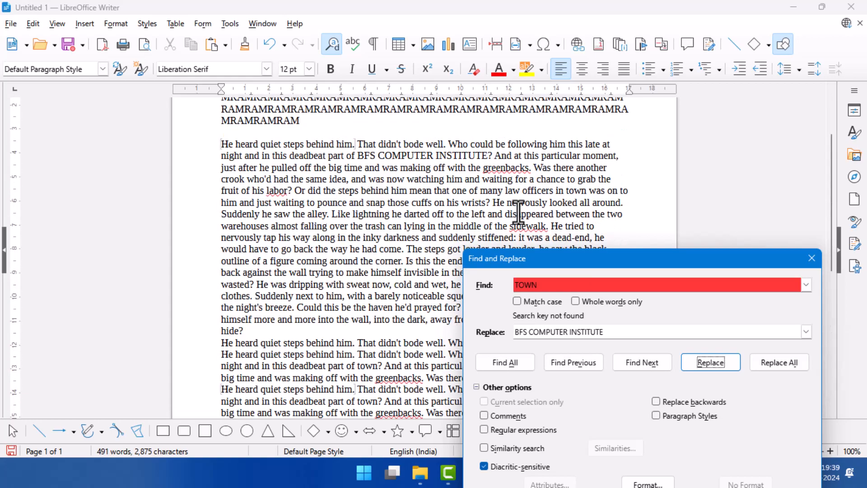
# Replace the next "town" match individually, replace all remaining matches with "BFS COMPUTER INSTITUTE", and close Find and Replace
pyautogui.click(632, 364)
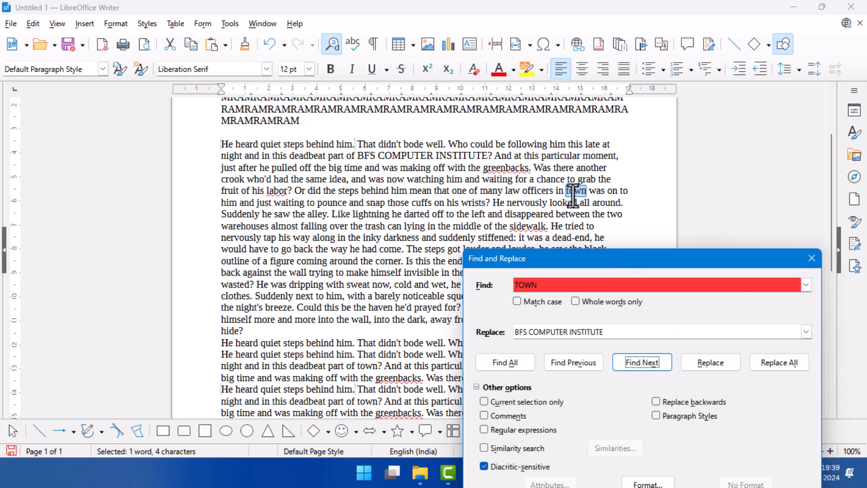
pyautogui.click(697, 361)
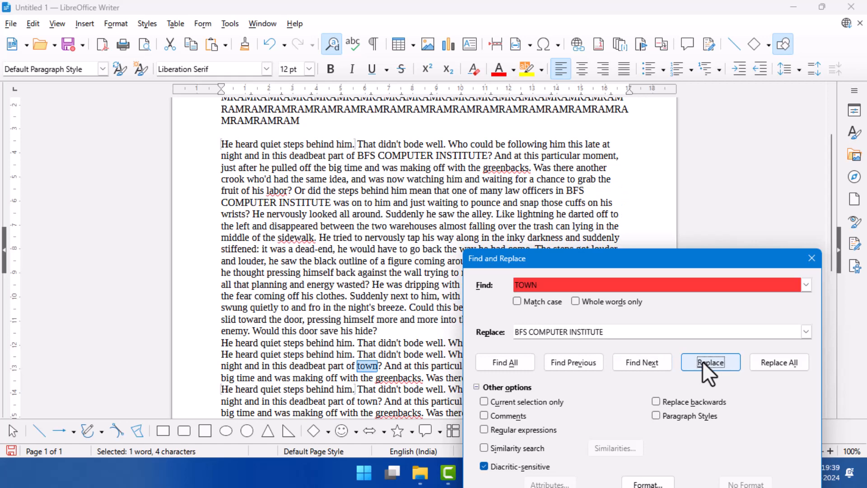
pyautogui.click(774, 367)
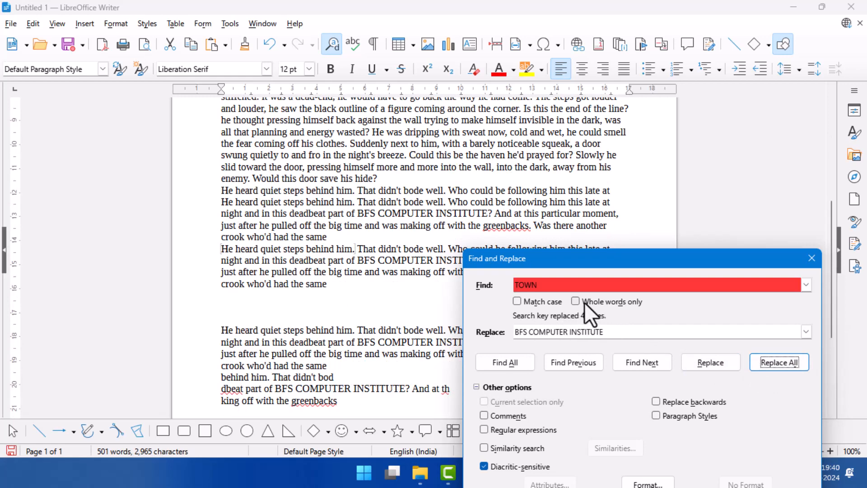
pyautogui.click(811, 256)
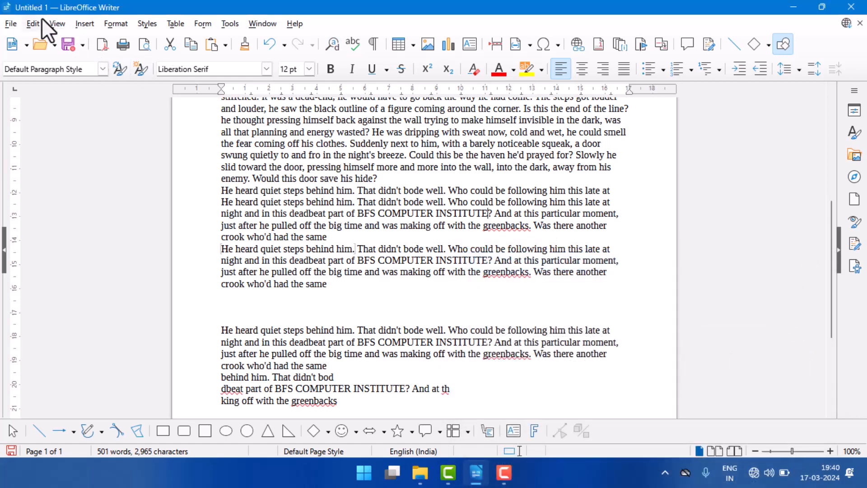
# Add a long run of empty paragraphs below the last text line to extend the document to five pages
pyautogui.click(35, 24)
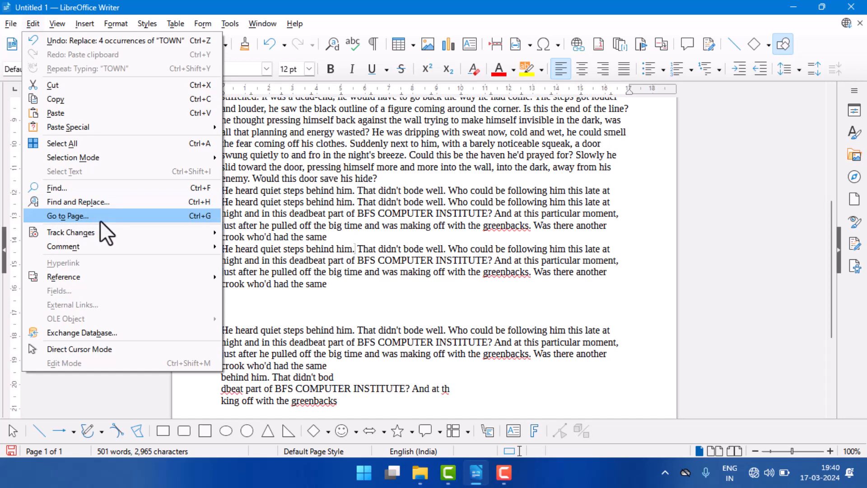
pyautogui.click(347, 254)
pyautogui.scroll(-7, 352, 271)
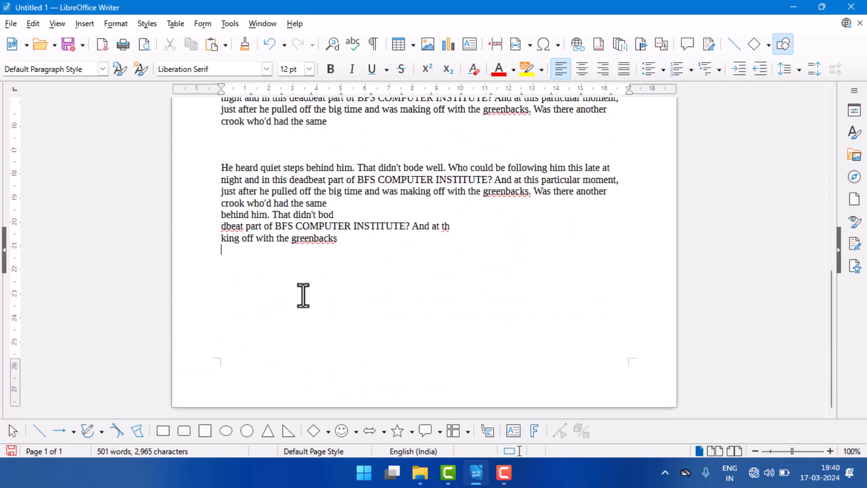
pyautogui.press('Return')
pyautogui.press('Return')
pyautogui.press('Return')
pyautogui.press('Return')
pyautogui.press('Return')
pyautogui.press('Return')
pyautogui.press('Return')
pyautogui.press('Return')
pyautogui.press('Return')
pyautogui.press('Return')
pyautogui.press('Return')
pyautogui.press('Return')
pyautogui.press('Return')
pyautogui.press('Return')
pyautogui.press('Return')
pyautogui.press('Return')
pyautogui.press('Return')
pyautogui.press('Return')
pyautogui.press('Return')
pyautogui.press('Return')
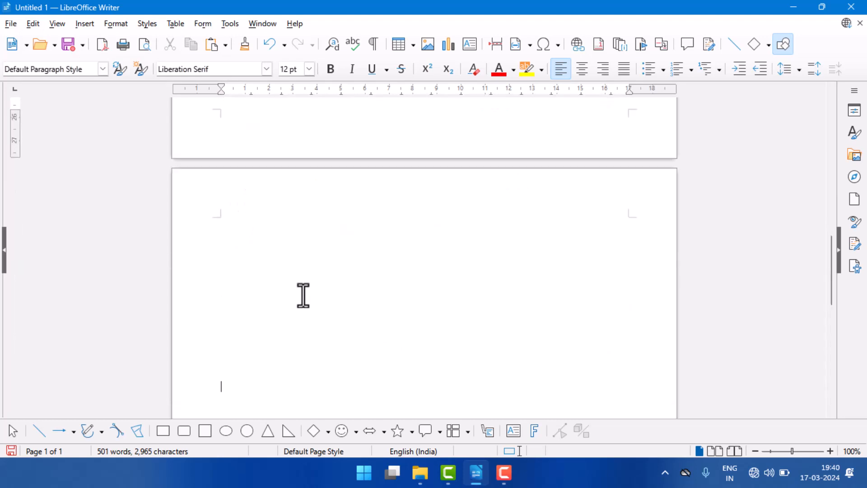
pyautogui.press('Return')
pyautogui.press('Return')
pyautogui.press('Return')
pyautogui.press('Return')
pyautogui.press('Return')
pyautogui.press('Return')
pyautogui.press('Return')
pyautogui.press('Return')
pyautogui.press('Return')
pyautogui.press('Return')
pyautogui.press('Return')
pyautogui.press('Return')
pyautogui.press('Return')
pyautogui.press('Return')
pyautogui.press('Return')
pyautogui.press('Return')
pyautogui.press('Return')
pyautogui.press('Return')
pyautogui.press('Return')
pyautogui.press('Return')
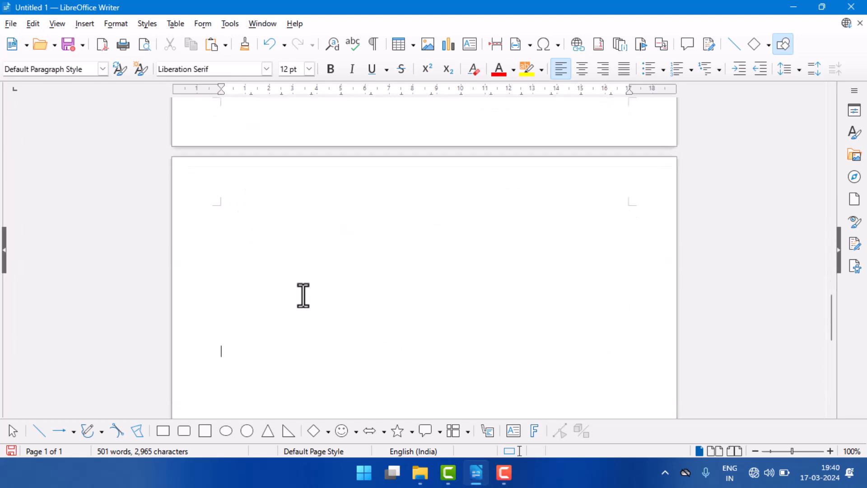
pyautogui.press('Return')
pyautogui.press('Return')
pyautogui.press('Return')
pyautogui.press('Return')
pyautogui.press('Return')
pyautogui.press('Return')
pyautogui.press('Return')
pyautogui.press('Return')
pyautogui.press('Return')
pyautogui.press('Return')
pyautogui.press('Return')
pyautogui.press('Return')
pyautogui.press('Return')
pyautogui.press('Return')
pyautogui.press('Return')
pyautogui.press('Return')
pyautogui.press('Return')
pyautogui.press('Return')
pyautogui.press('Return')
pyautogui.press('Return')
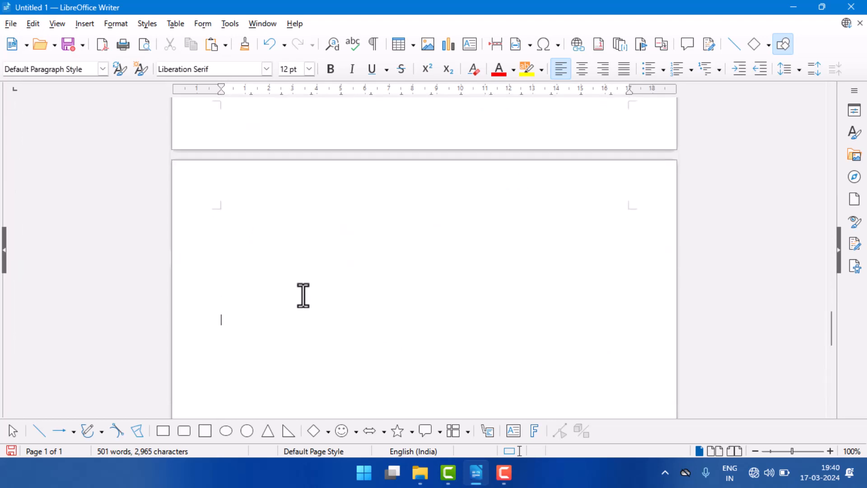
pyautogui.press('Return')
pyautogui.press('Return')
pyautogui.press('Return')
pyautogui.press('Return')
pyautogui.press('Return')
pyautogui.press('Return')
pyautogui.press('Return')
pyautogui.press('Return')
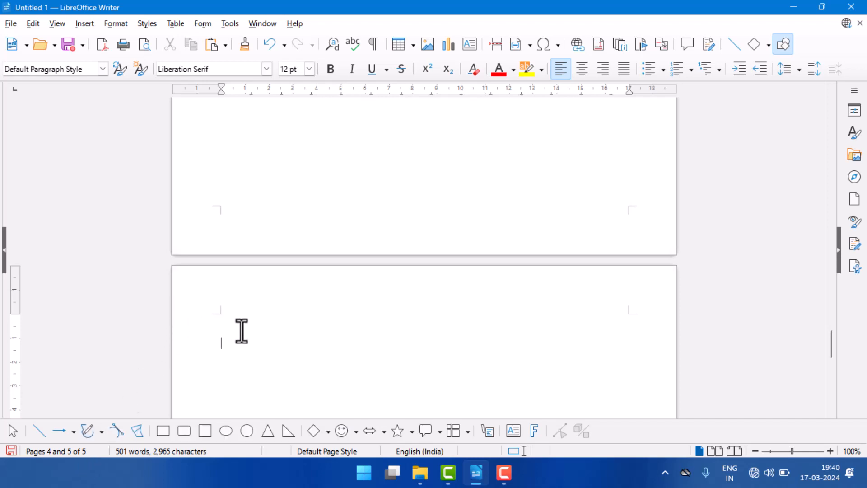
# Use Go to Page to jump to page 1
pyautogui.click(37, 26)
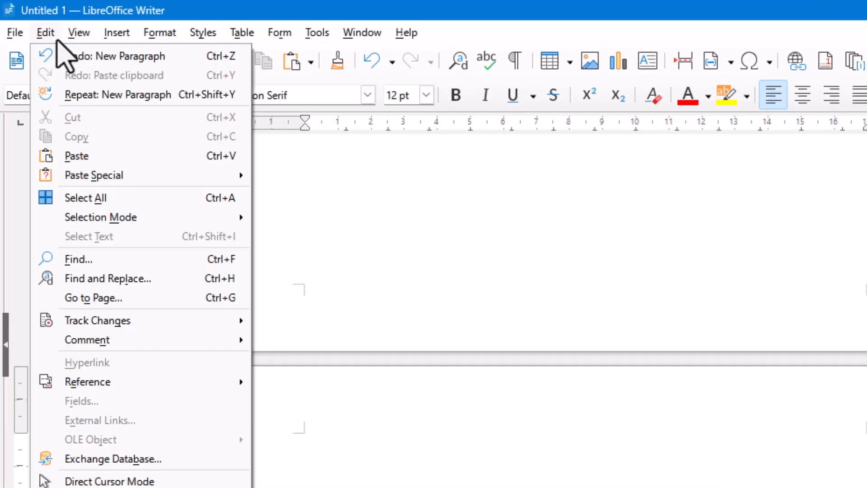
pyautogui.moveTo(115, 325)
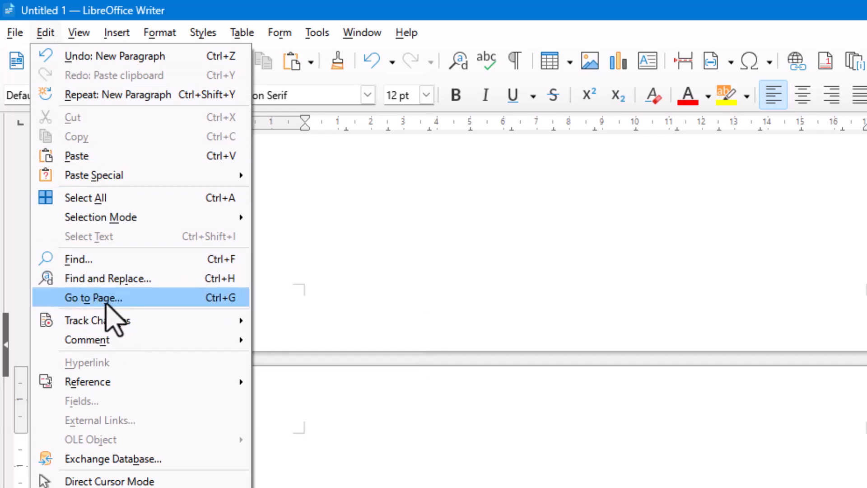
pyautogui.click(121, 299)
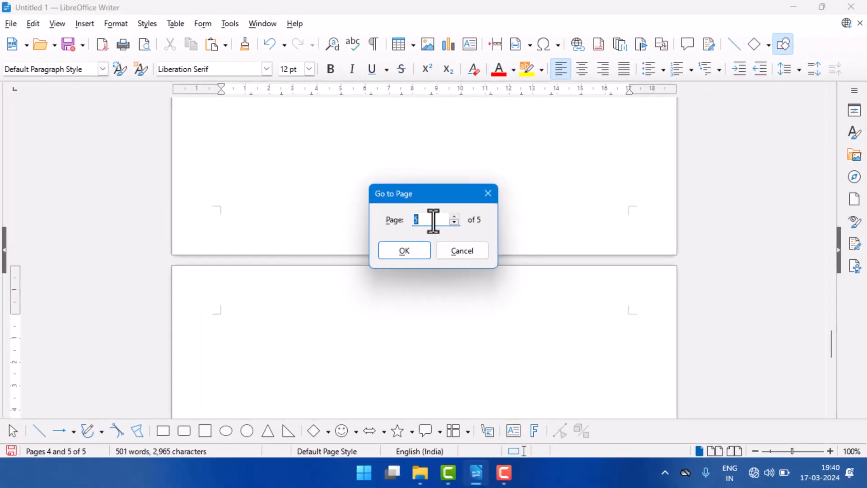
pyautogui.write('1')
pyautogui.click(404, 251)
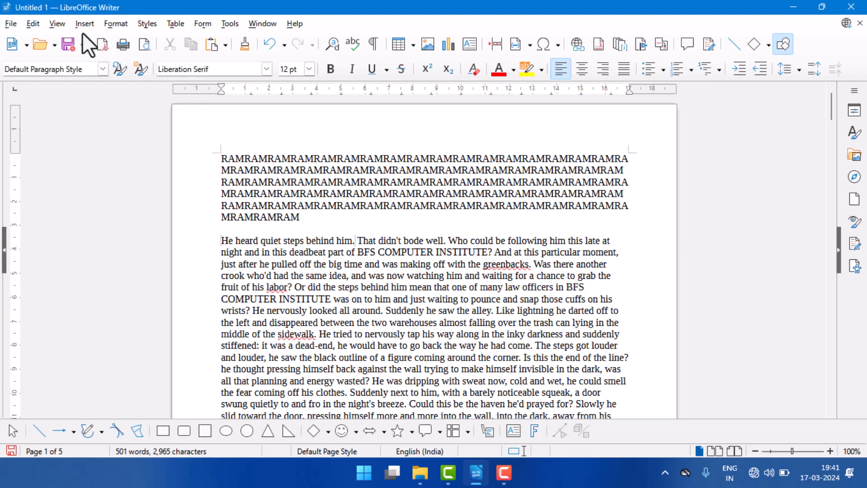
# Switch off showing of tracked changes and start recording changes
pyautogui.click(34, 22)
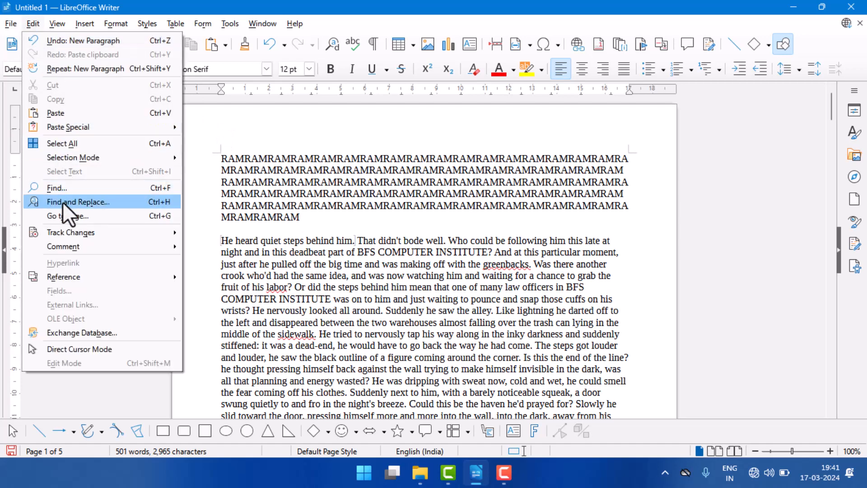
pyautogui.moveTo(54, 231)
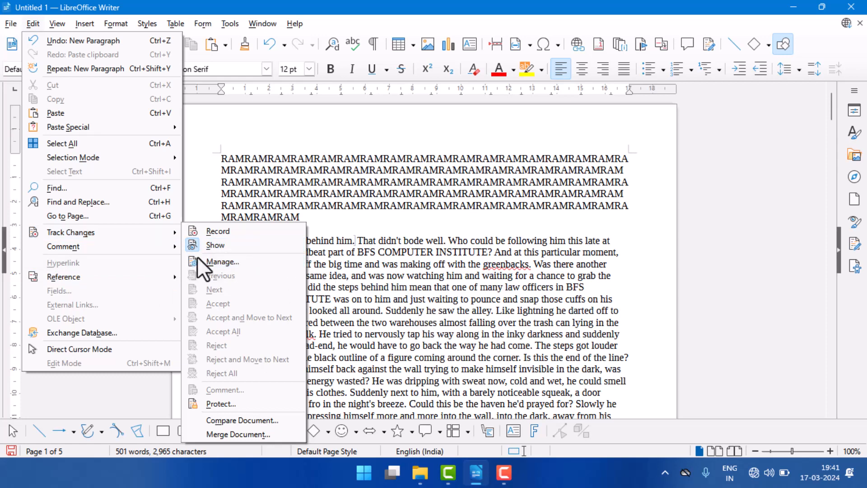
pyautogui.click(223, 248)
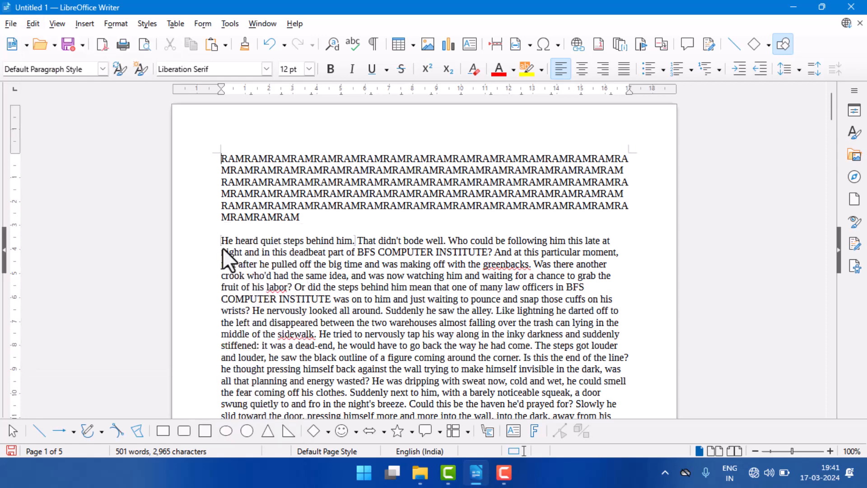
pyautogui.click(39, 23)
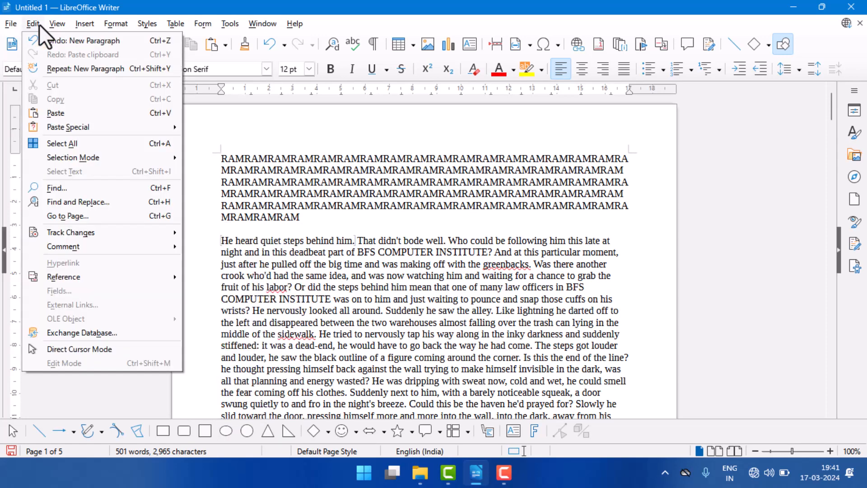
pyautogui.moveTo(97, 233)
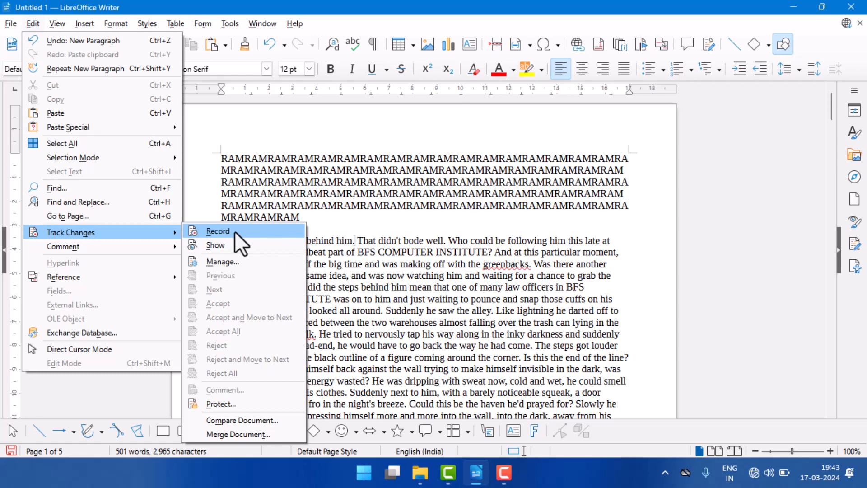
pyautogui.click(228, 231)
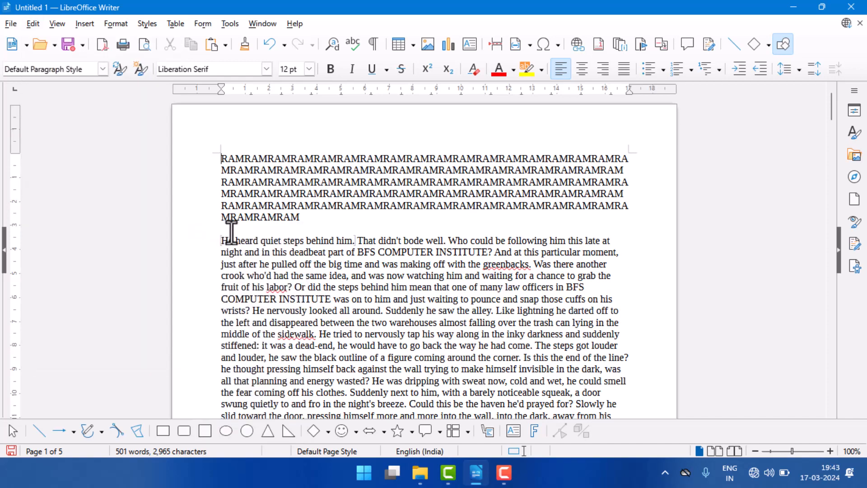
# In the first long "He heard" paragraph, change "him" in "steps behind him mean" to "HIS" and "go" in "have to go back" to "GOES"
pyautogui.scroll(-5, 329, 270)
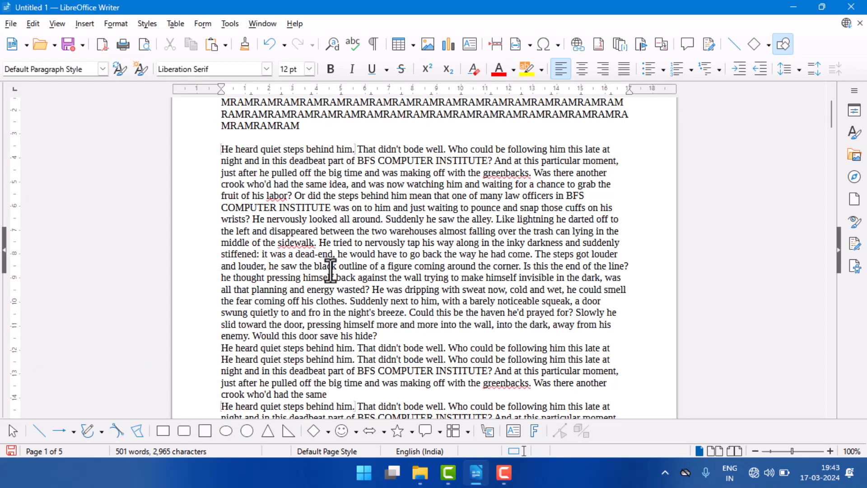
pyautogui.scroll(2, 331, 273)
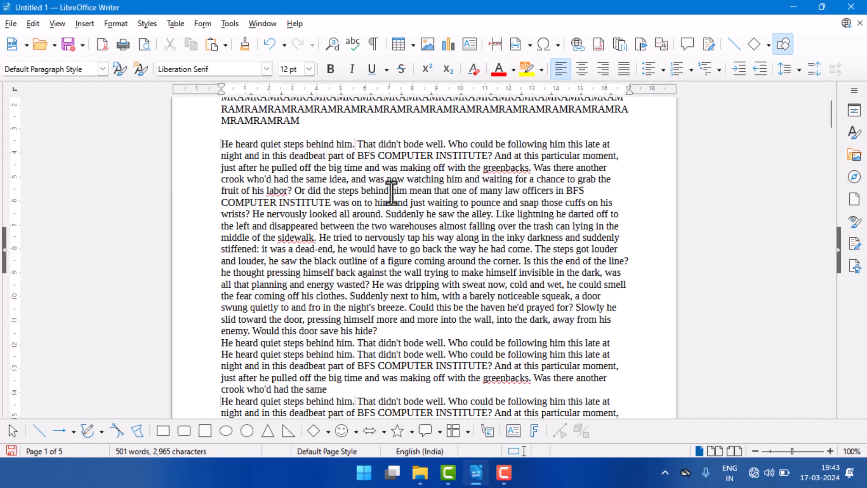
pyautogui.moveTo(391, 195); pyautogui.dragTo(407, 194)
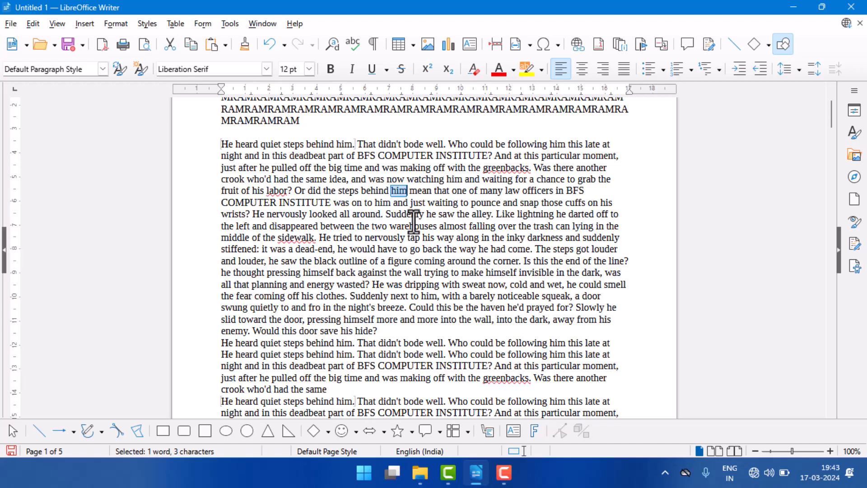
pyautogui.write('HIS')
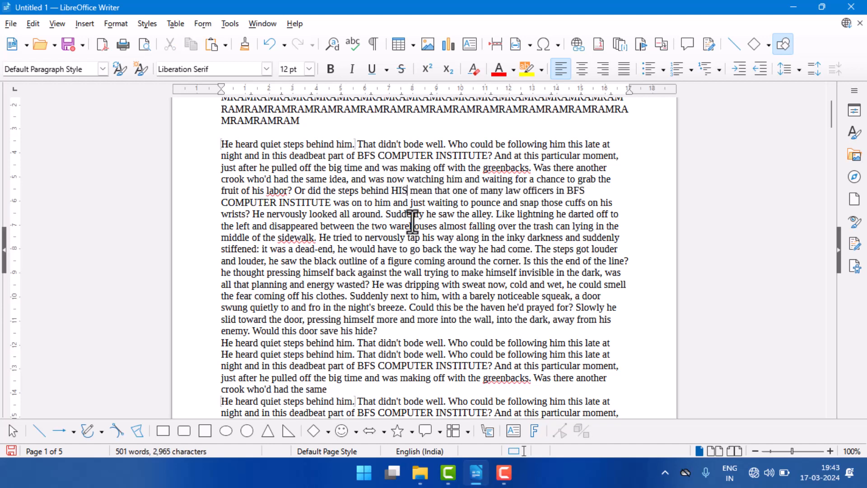
pyautogui.moveTo(410, 249); pyautogui.dragTo(419, 252)
pyautogui.write('GOE')
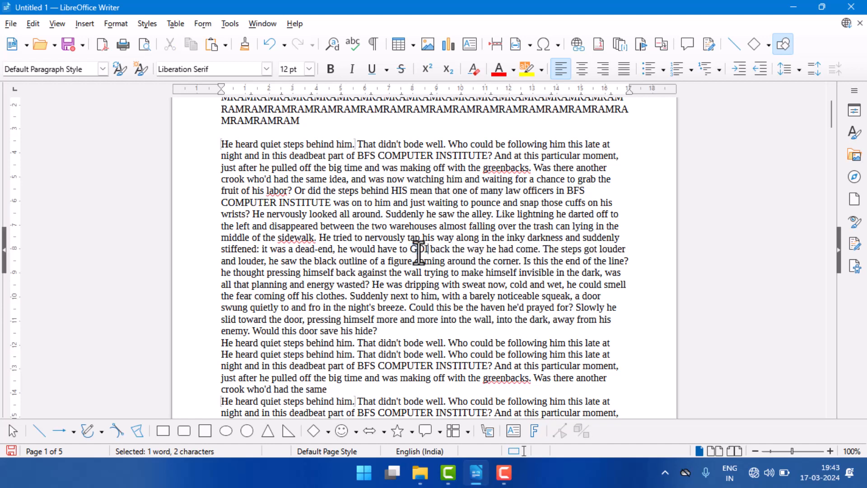
pyautogui.write('S')
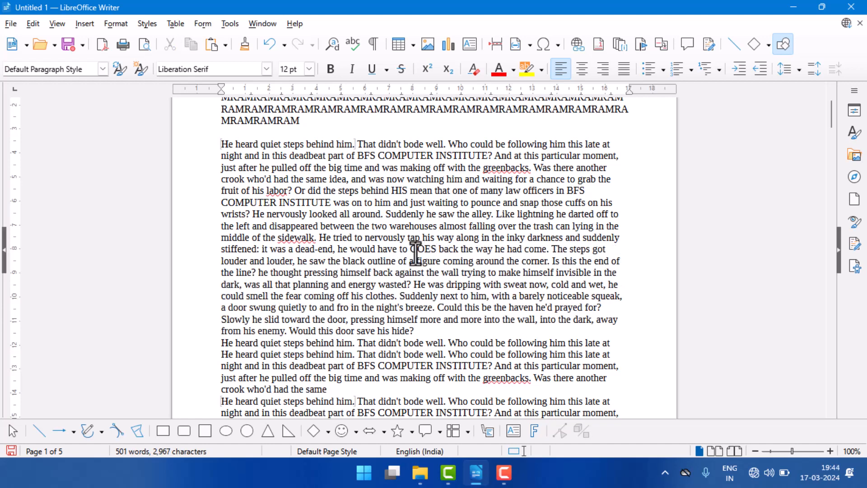
# Replace "BFS COMPUTER INSTITUTE?" with "town" in the short paragraph just below the long one
pyautogui.scroll(-3, 426, 325)
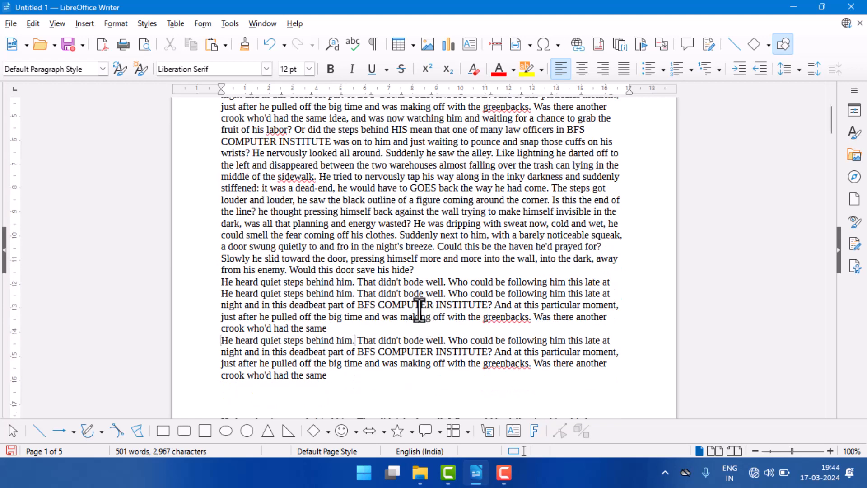
pyautogui.moveTo(358, 304); pyautogui.dragTo(492, 306)
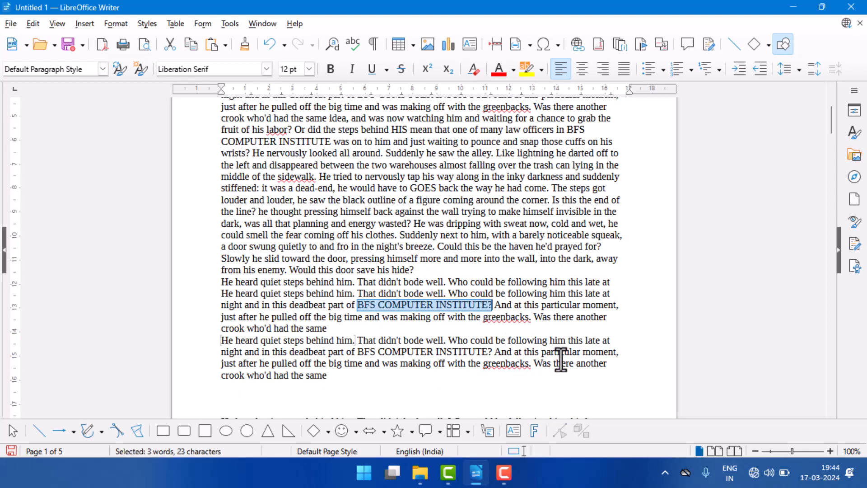
pyautogui.write('town')
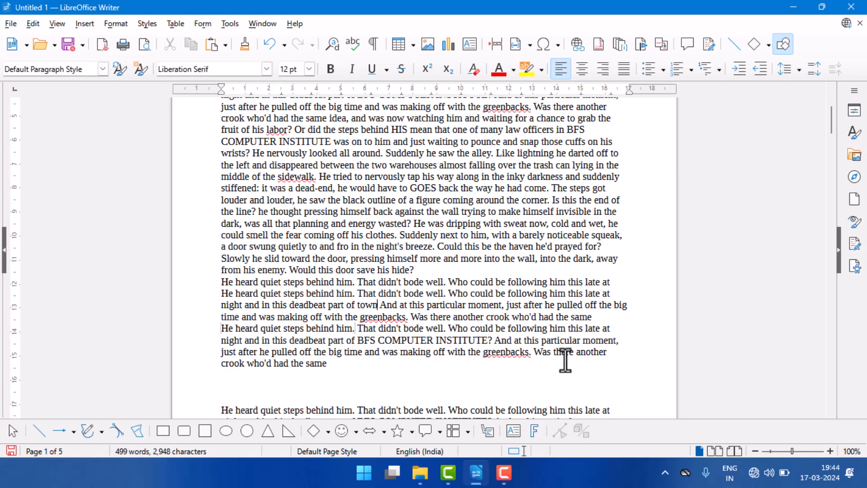
# Delete the separate block of text below the gap, from "He heard quiet steps" through "king off with the greenbacks"
pyautogui.scroll(-2, 379, 369)
pyautogui.scroll(-3, 315, 359)
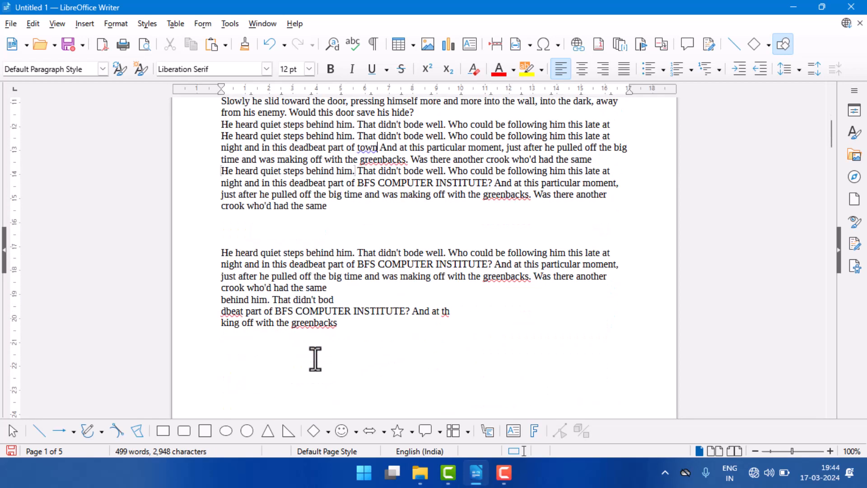
pyautogui.moveTo(219, 254); pyautogui.dragTo(335, 321)
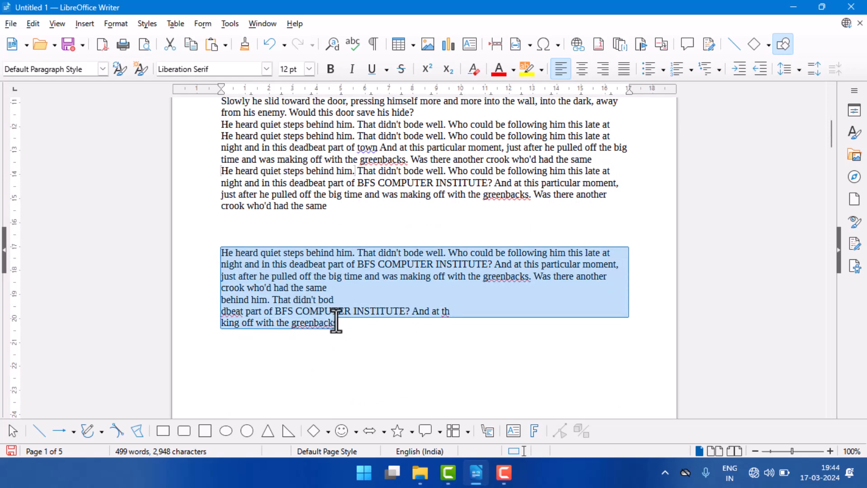
pyautogui.press('Delete')
# Delete the repeated "RAM" text at the start of the document
pyautogui.scroll(7, 323, 272)
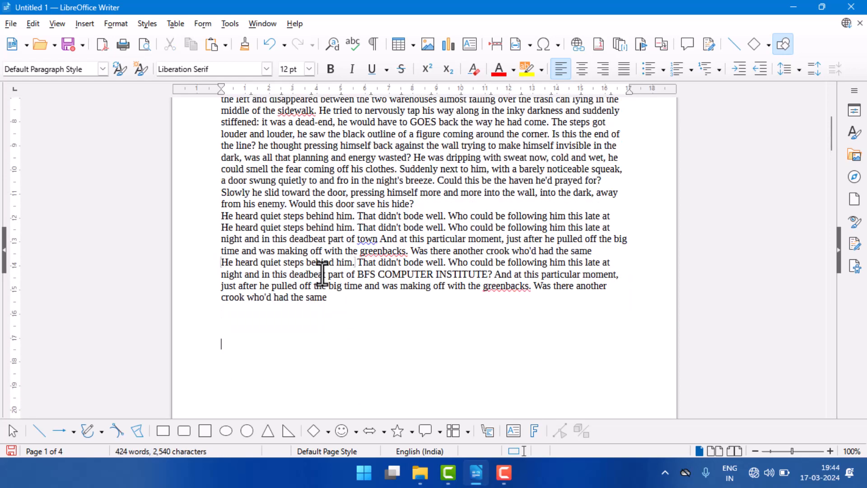
pyautogui.scroll(3, 322, 273)
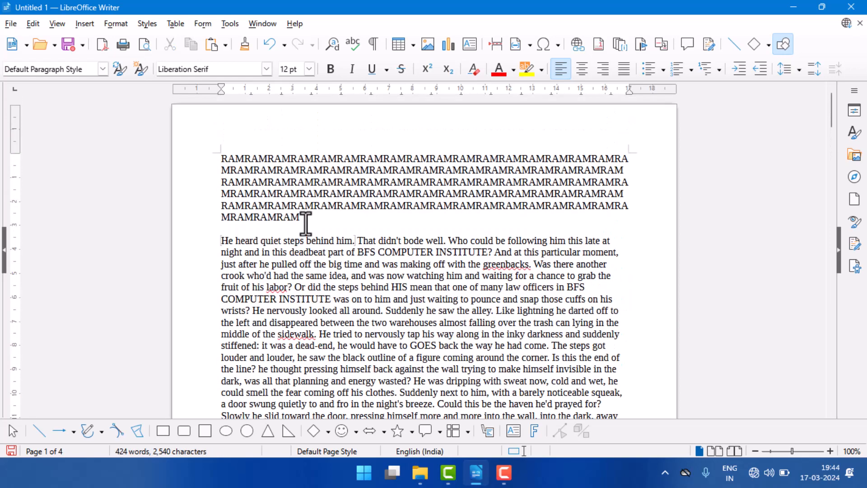
pyautogui.moveTo(300, 218); pyautogui.dragTo(216, 162)
pyautogui.press('Delete')
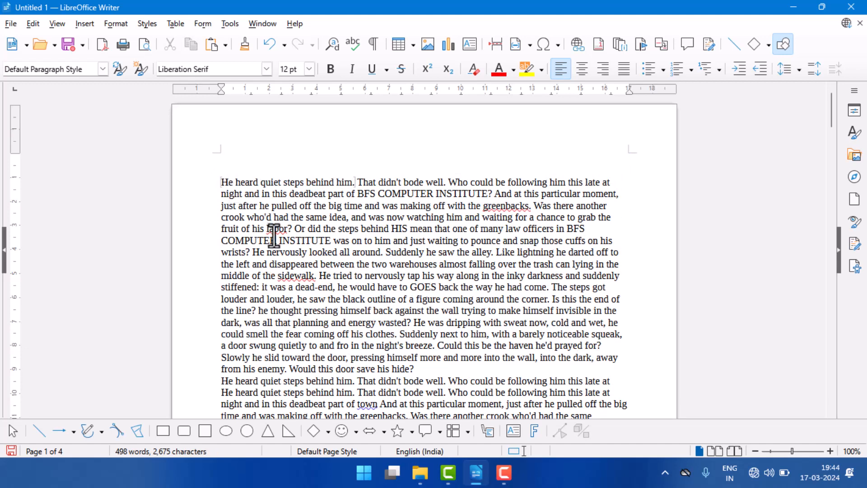
# Stop recording changes and switch on the display of tracked changes
pyautogui.scroll(-4, 274, 236)
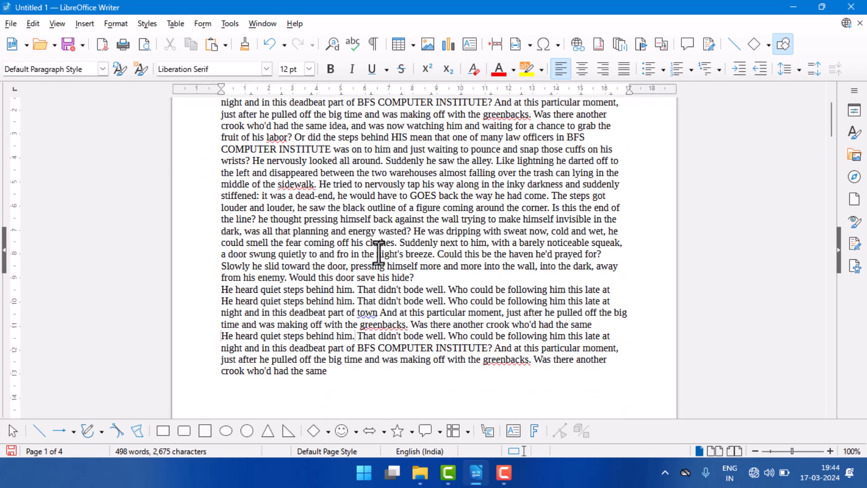
pyautogui.scroll(5, 434, 232)
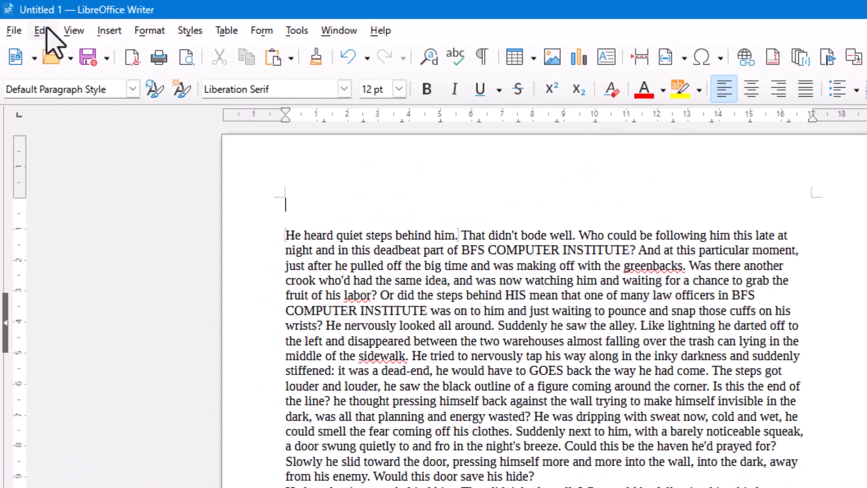
pyautogui.click(45, 31)
pyautogui.moveTo(84, 301)
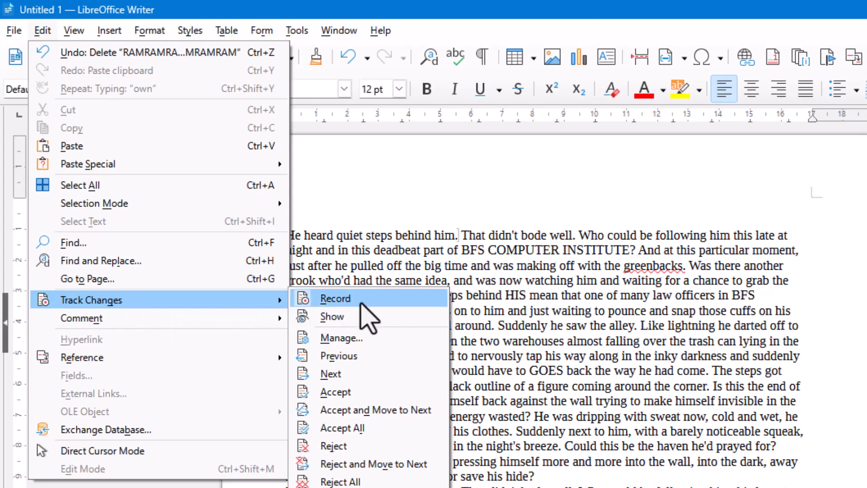
pyautogui.click(334, 299)
pyautogui.click(44, 32)
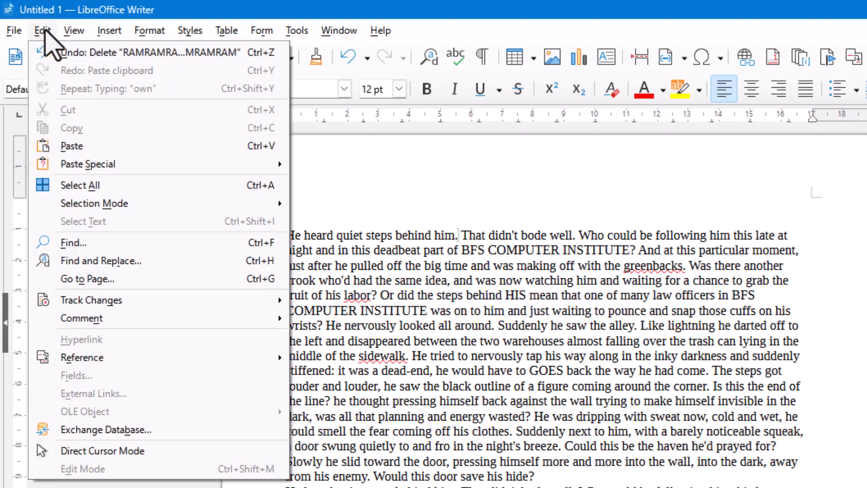
pyautogui.moveTo(176, 306)
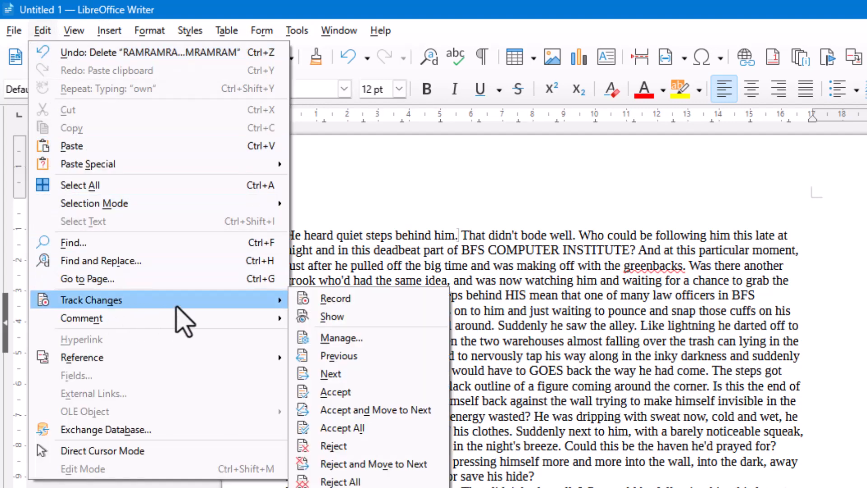
pyautogui.click(334, 317)
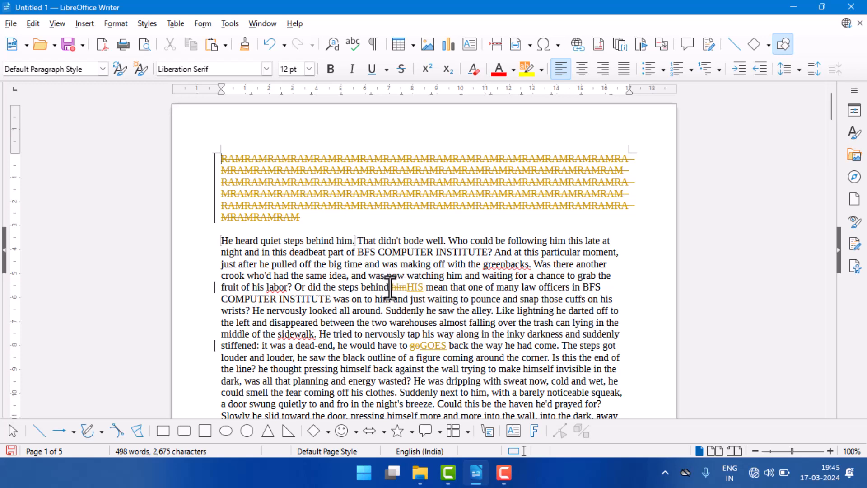
# Review the marked insertions and deletions throughout page 1, checking the author and time of individual changes
pyautogui.scroll(-4, 411, 296)
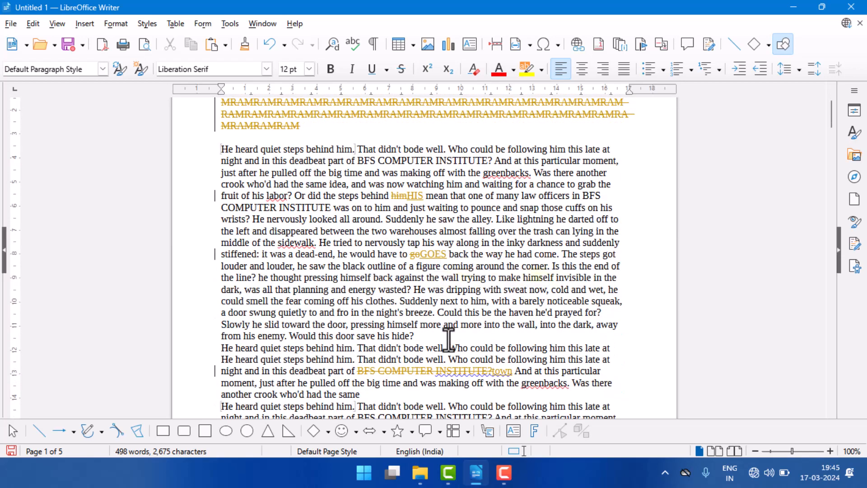
pyautogui.scroll(-2, 442, 362)
pyautogui.scroll(-1, 443, 373)
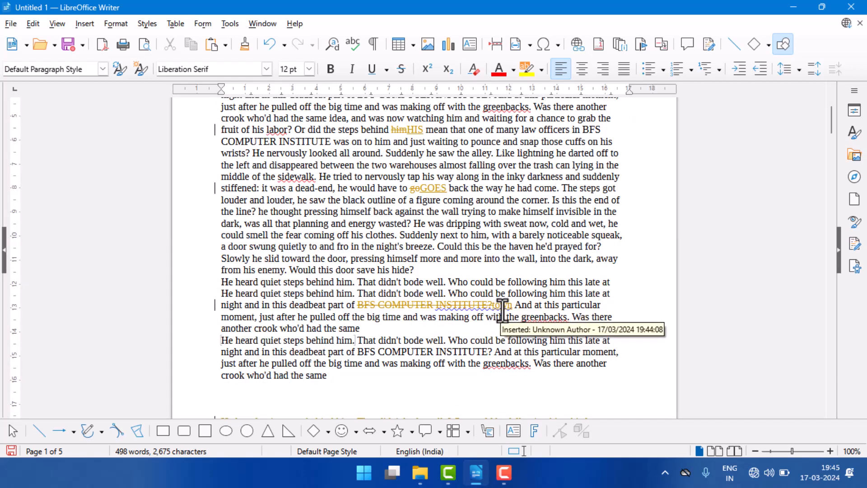
pyautogui.scroll(-1, 501, 310)
pyautogui.scroll(-2, 502, 312)
pyautogui.scroll(-1, 361, 316)
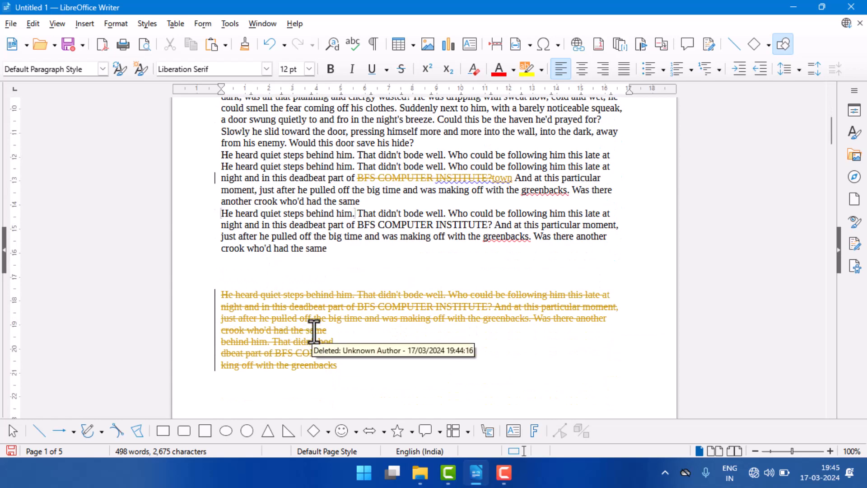
pyautogui.scroll(2, 314, 332)
pyautogui.scroll(3, 314, 332)
pyautogui.scroll(3, 333, 307)
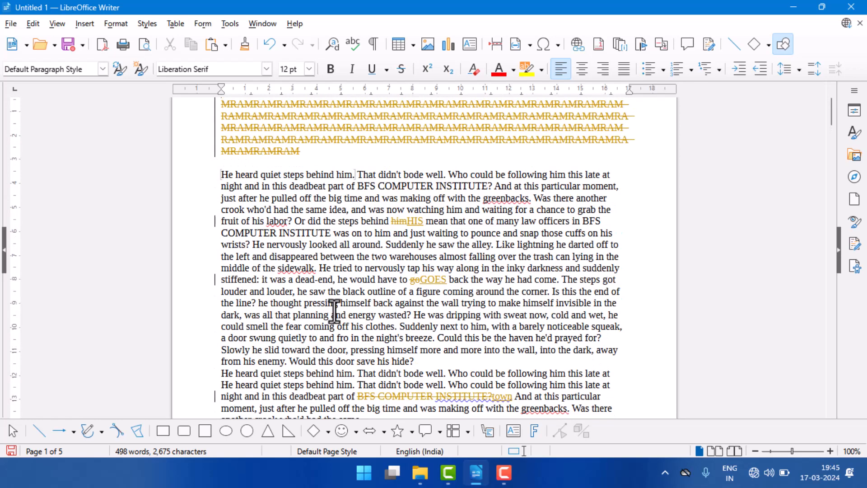
pyautogui.scroll(3, 333, 289)
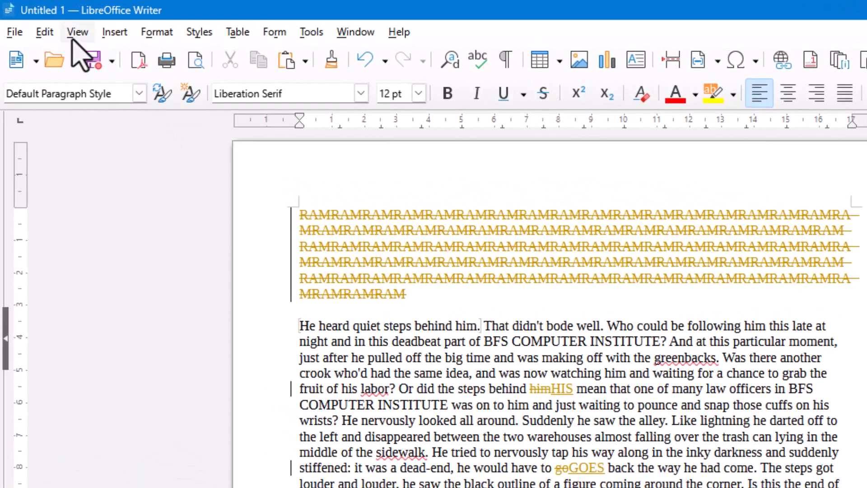
# Hide the tracked changes and show them again
pyautogui.click(47, 34)
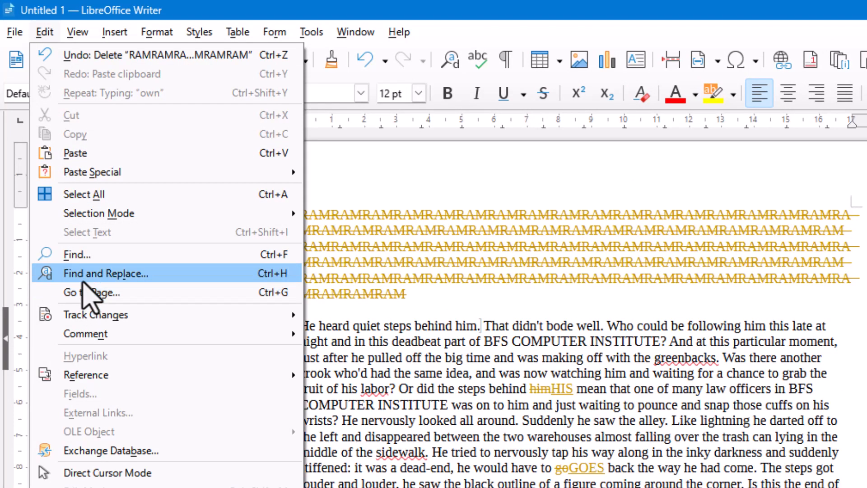
pyautogui.moveTo(168, 317)
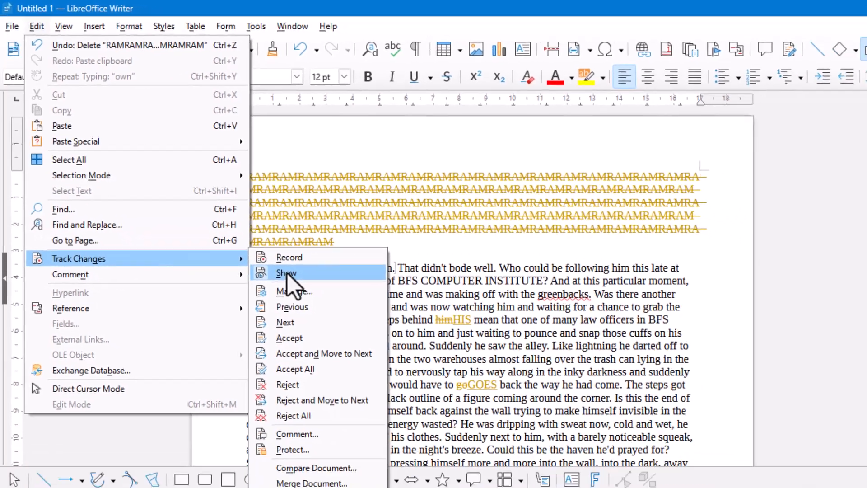
pyautogui.click(346, 330)
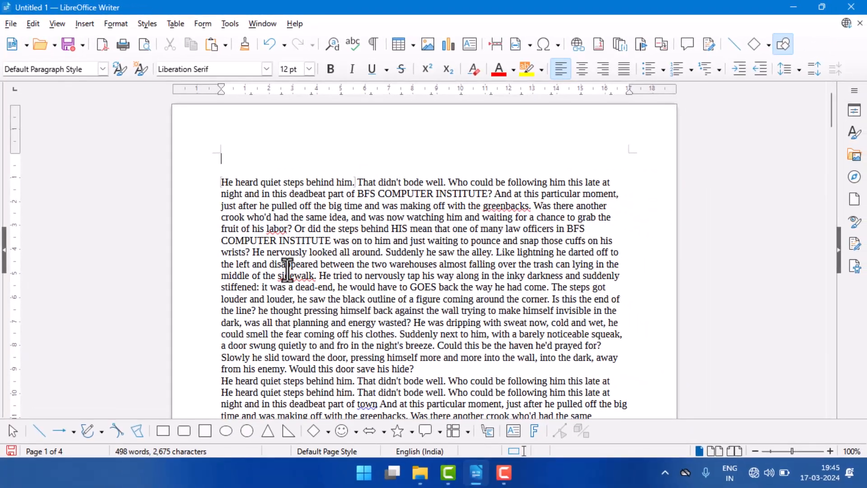
pyautogui.click(31, 20)
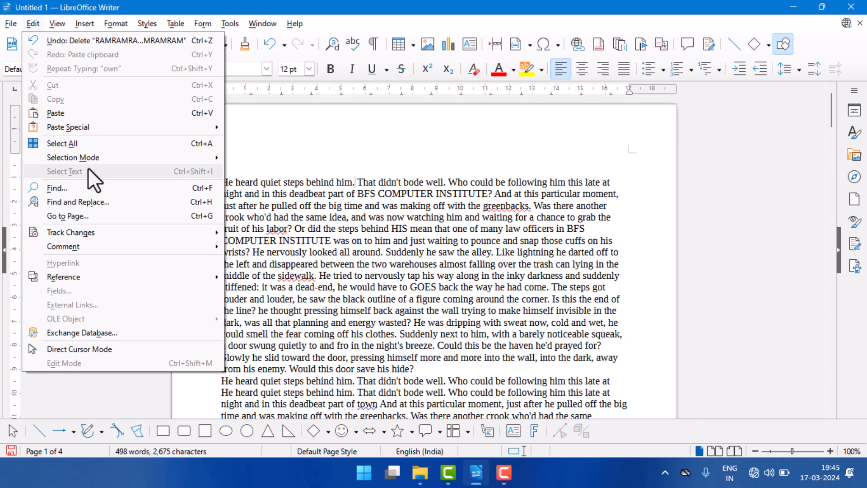
pyautogui.moveTo(87, 236)
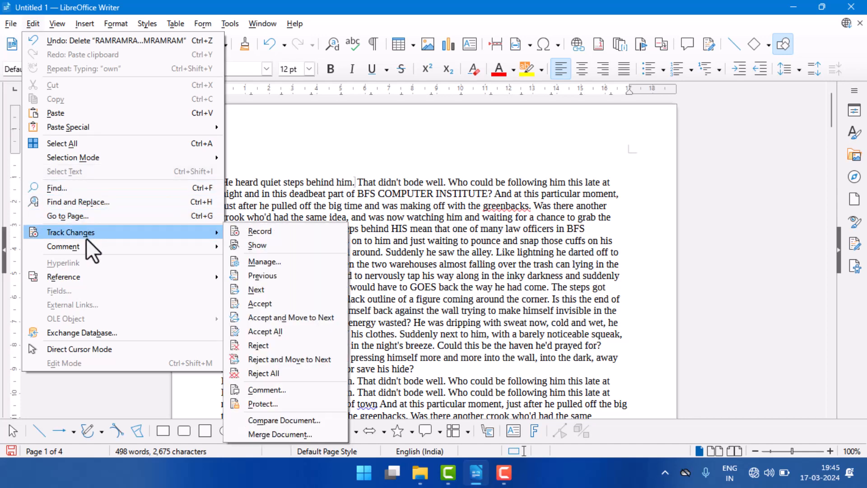
pyautogui.click(248, 245)
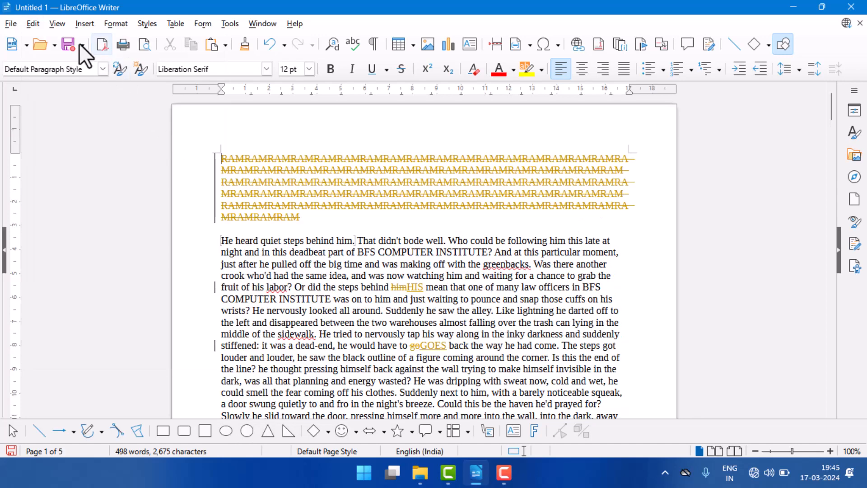
# Go to the previous tracked change from the start of the document
pyautogui.click(33, 24)
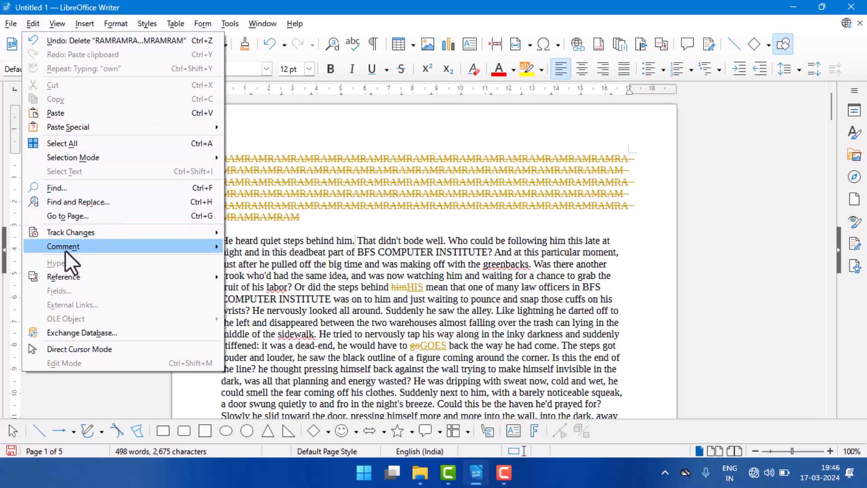
pyautogui.moveTo(81, 231)
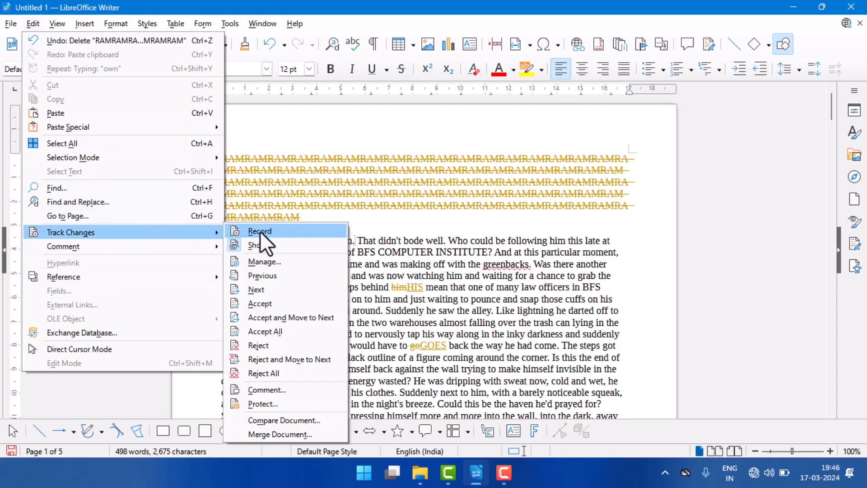
pyautogui.click(269, 276)
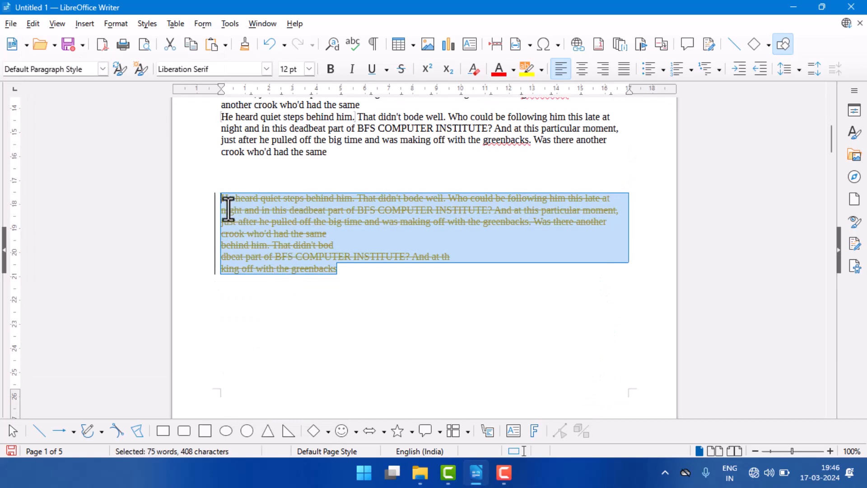
pyautogui.scroll(10, 281, 276)
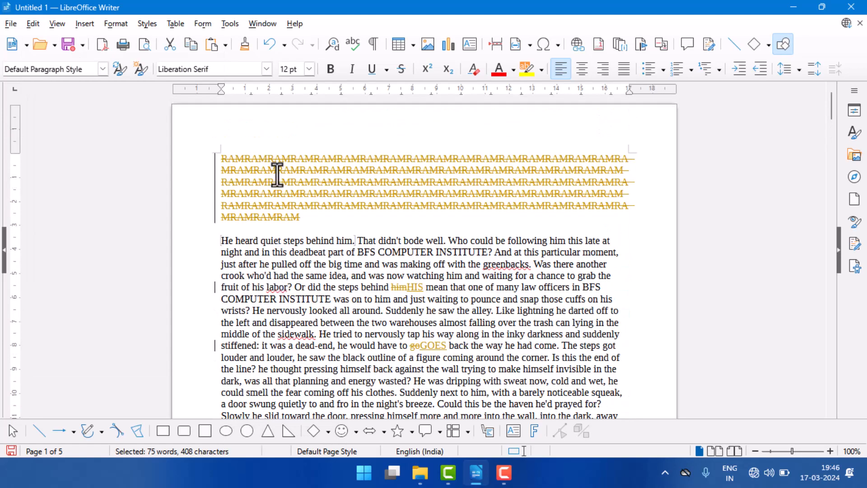
# Accept the tracked deletion of the "RAM" text at the start of the document
pyautogui.click(31, 24)
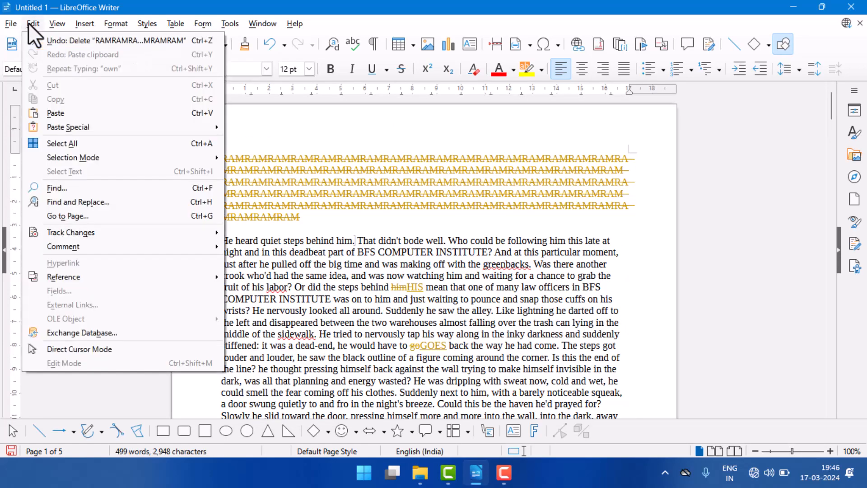
pyautogui.moveTo(75, 237)
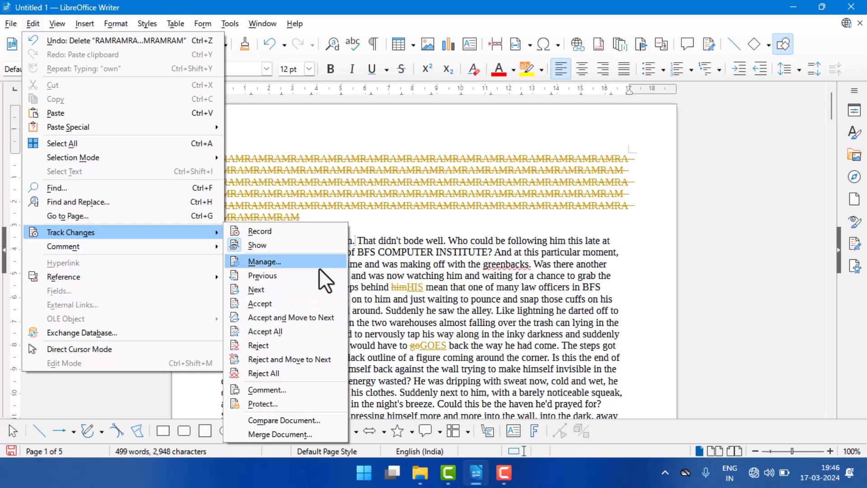
pyautogui.click(278, 304)
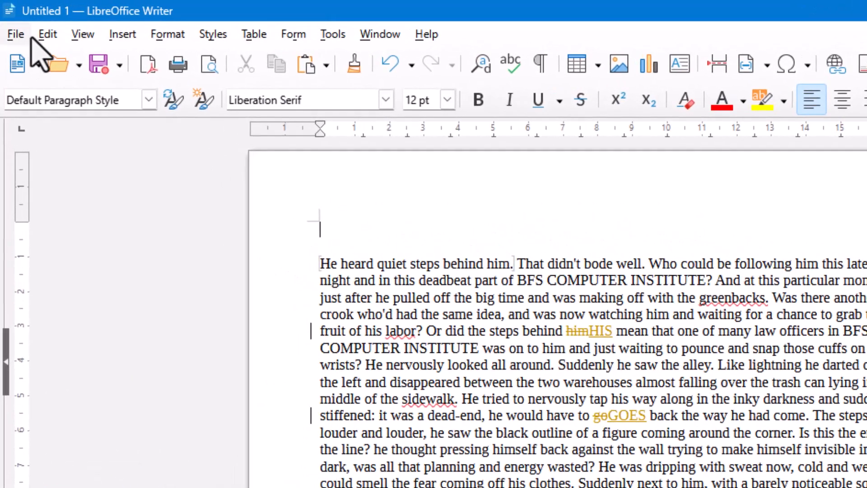
# Go to the next tracked change and accept the deletion of "him" in front of "HIS"
pyautogui.click(48, 35)
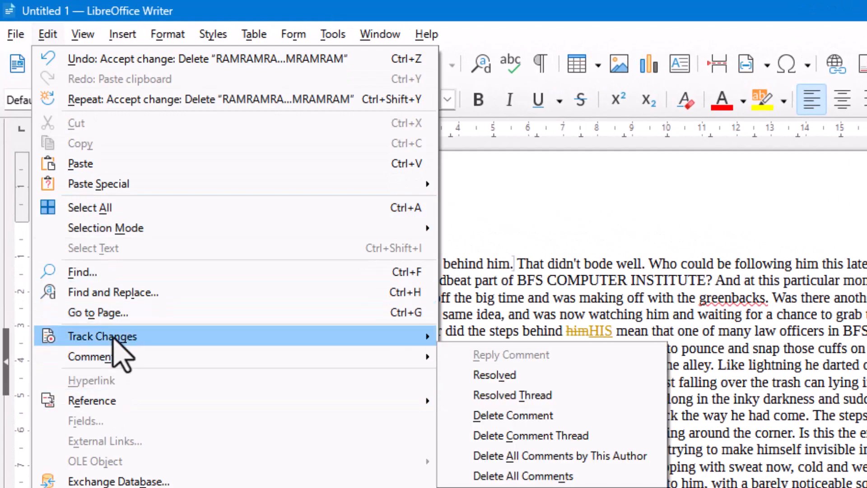
pyautogui.moveTo(309, 348)
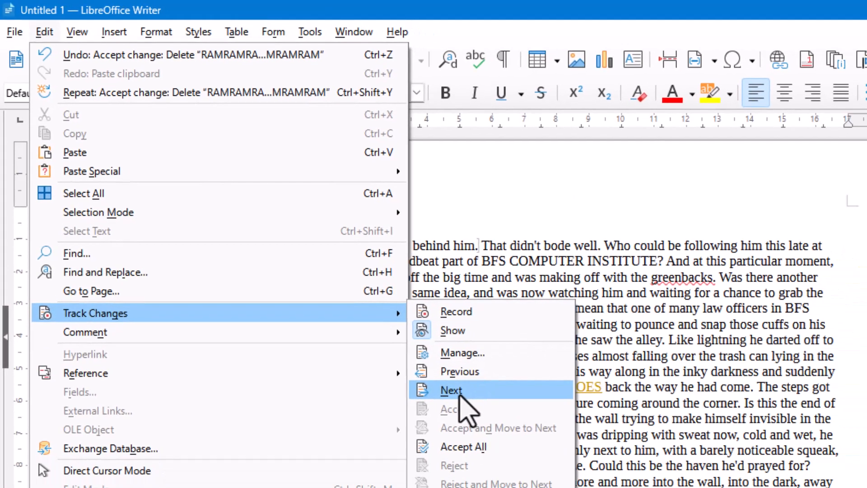
pyautogui.click(494, 424)
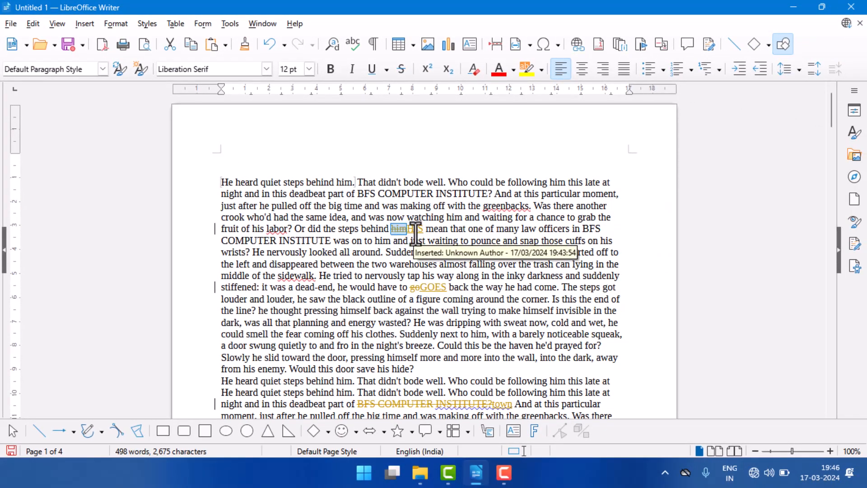
pyautogui.click(33, 23)
pyautogui.moveTo(90, 246)
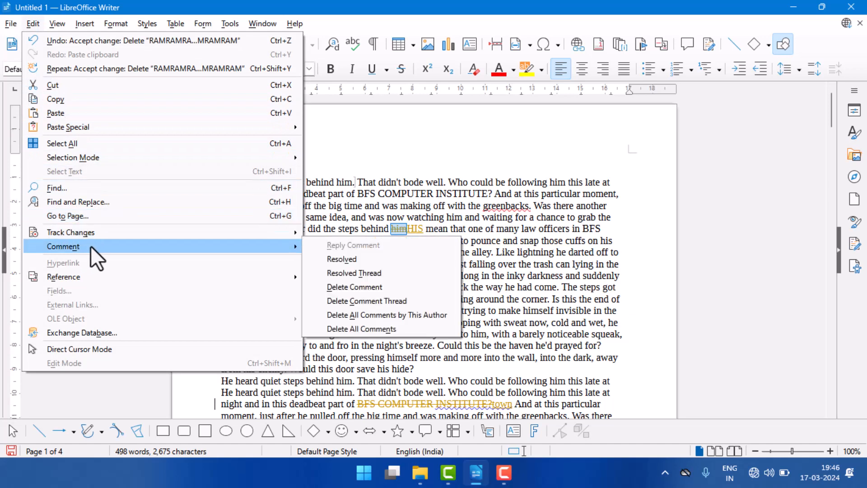
pyautogui.moveTo(120, 234)
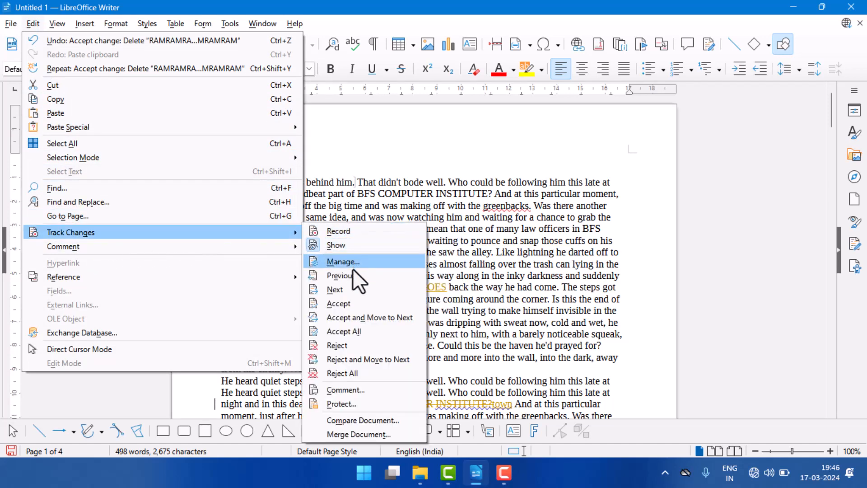
pyautogui.click(347, 300)
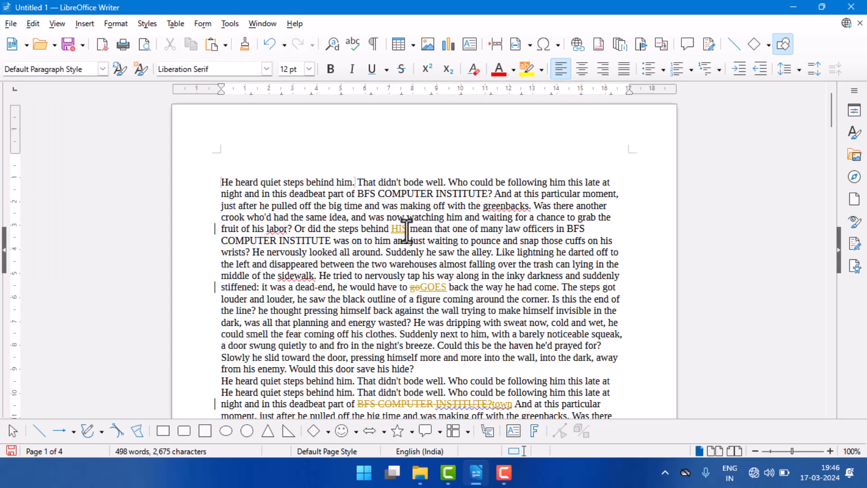
# Go forward through the tracked changes to the deleted "go" in front of "GOES" and reject that deletion
pyautogui.click(32, 28)
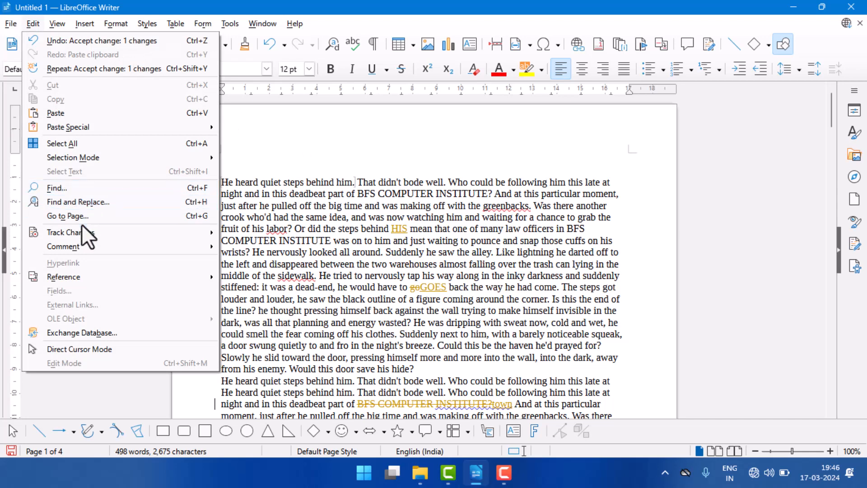
pyautogui.moveTo(81, 235)
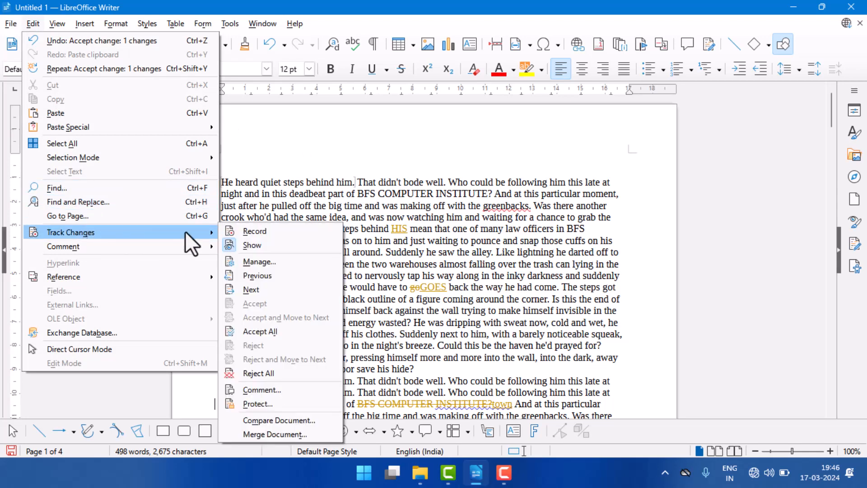
pyautogui.click(264, 288)
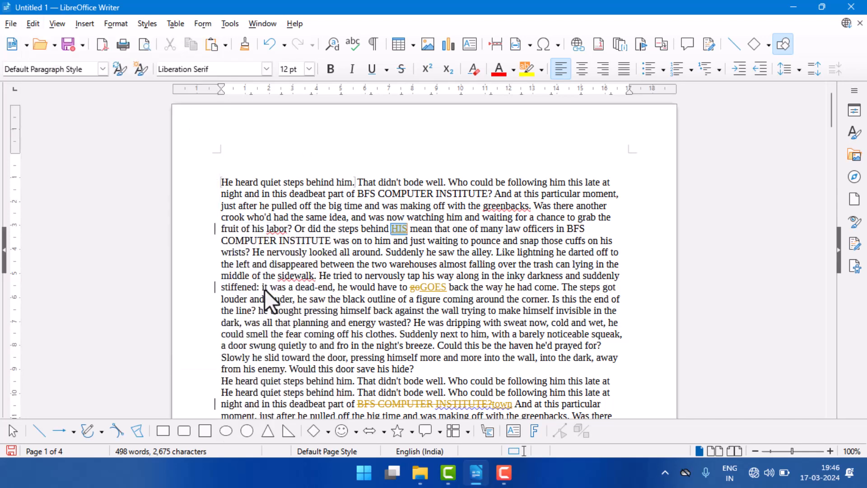
pyautogui.click(32, 23)
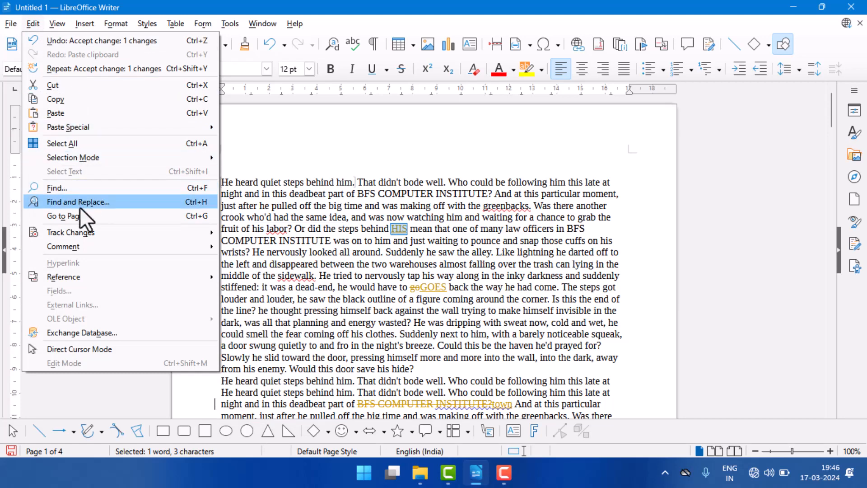
pyautogui.moveTo(171, 234)
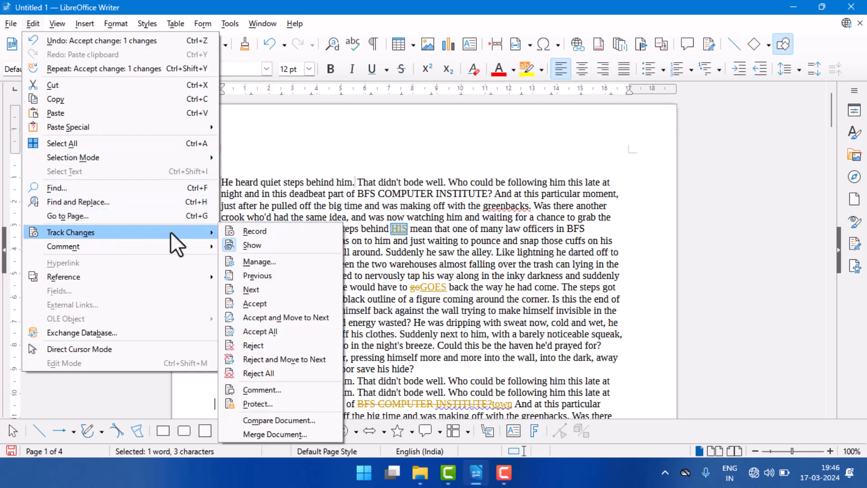
pyautogui.click(259, 292)
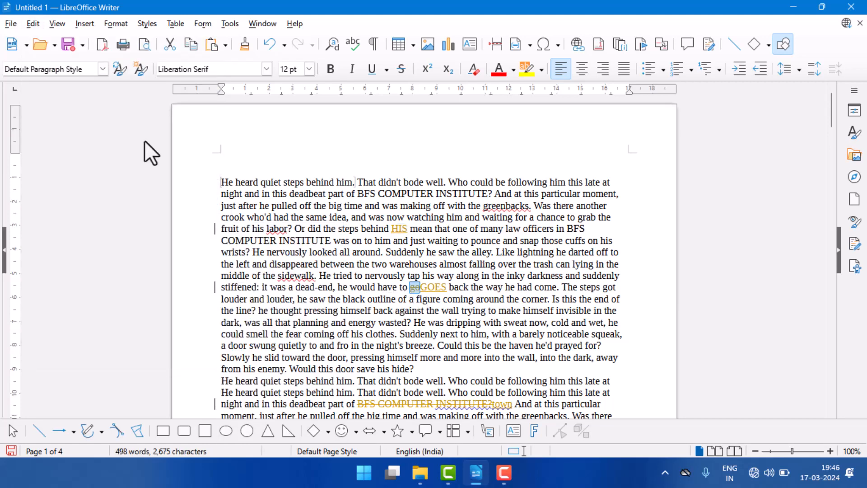
pyautogui.click(33, 24)
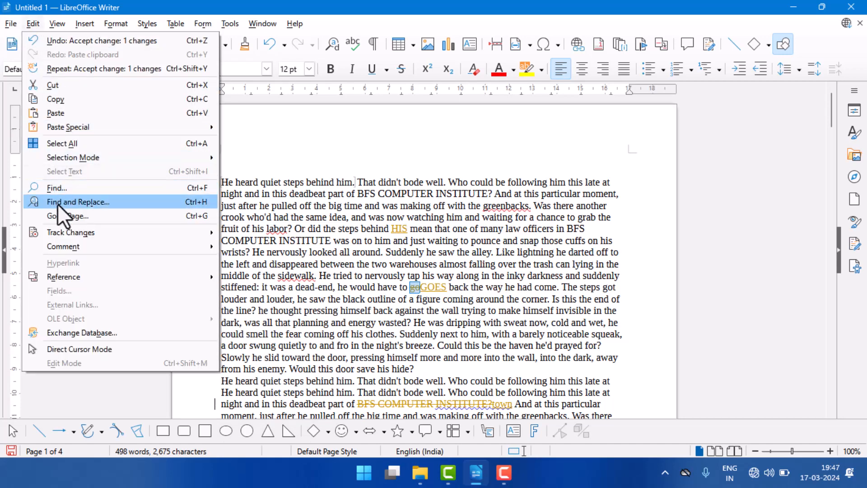
pyautogui.moveTo(73, 237)
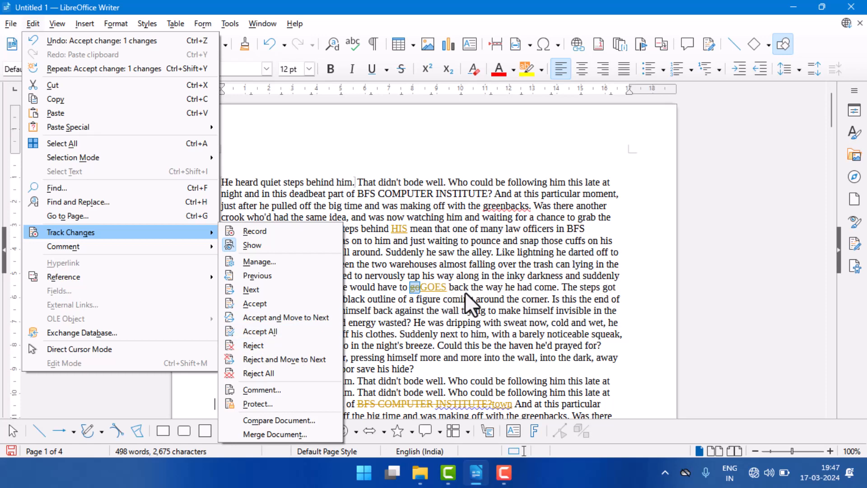
pyautogui.click(278, 349)
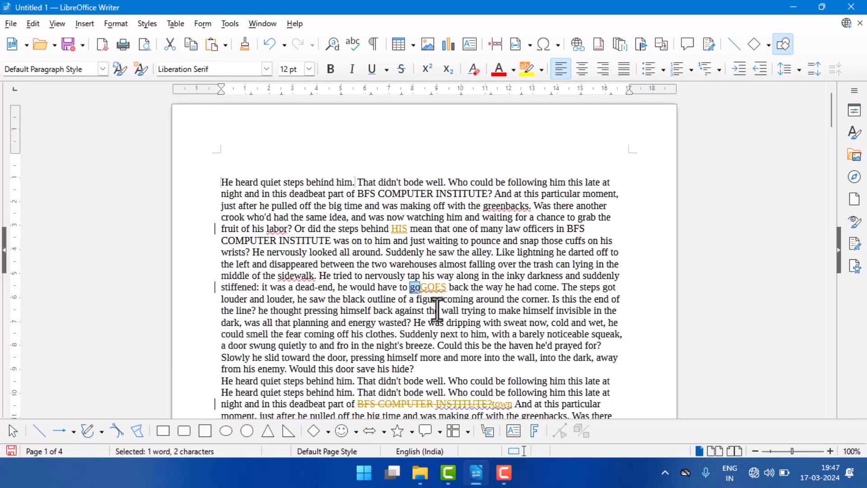
# Accept all remaining tracked changes in the document
pyautogui.click(32, 21)
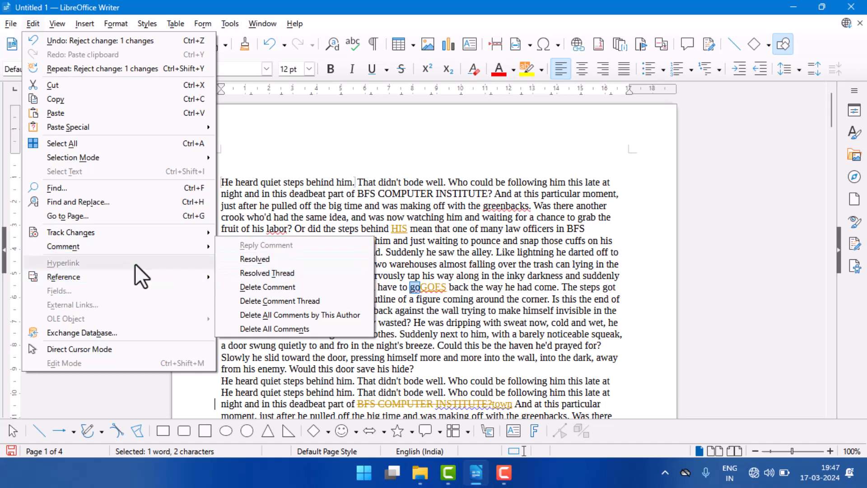
pyautogui.moveTo(131, 234)
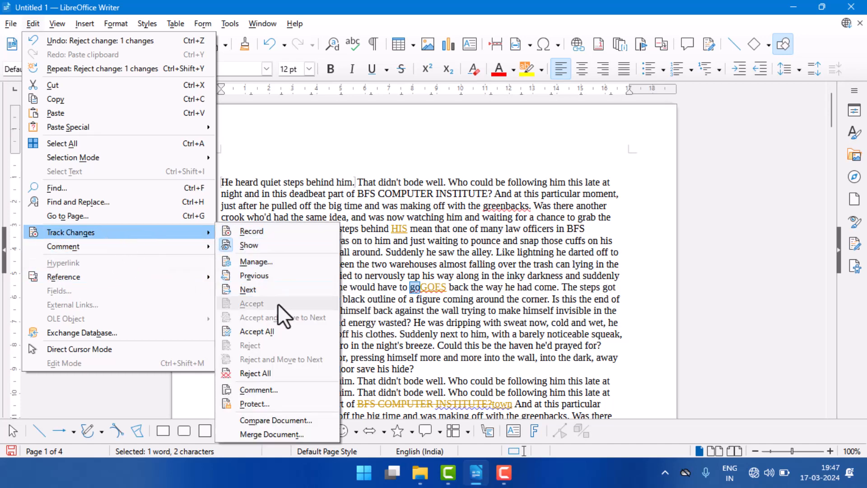
pyautogui.click(277, 334)
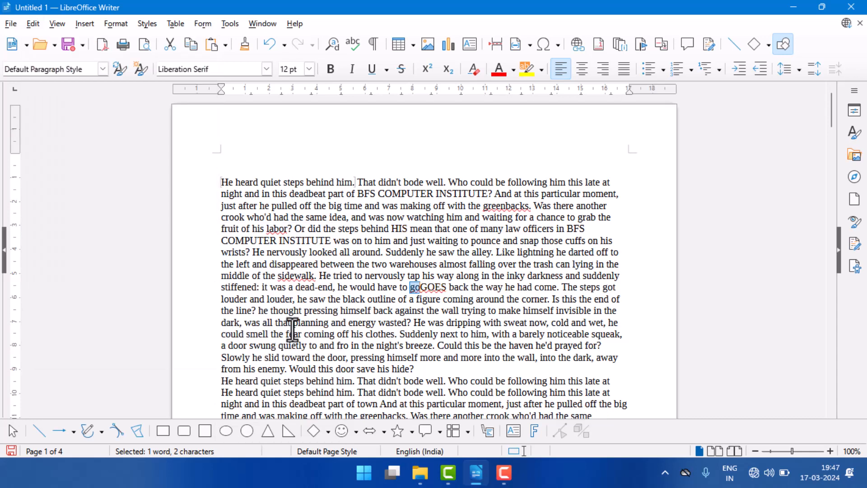
# Below the last paragraph, add three lines of sample text: "jjk hjkh jkhjkh", "gjhgjhgjhgjhg" and "hgjhgjhgjhg jgkj hjh"
pyautogui.scroll(-3, 381, 336)
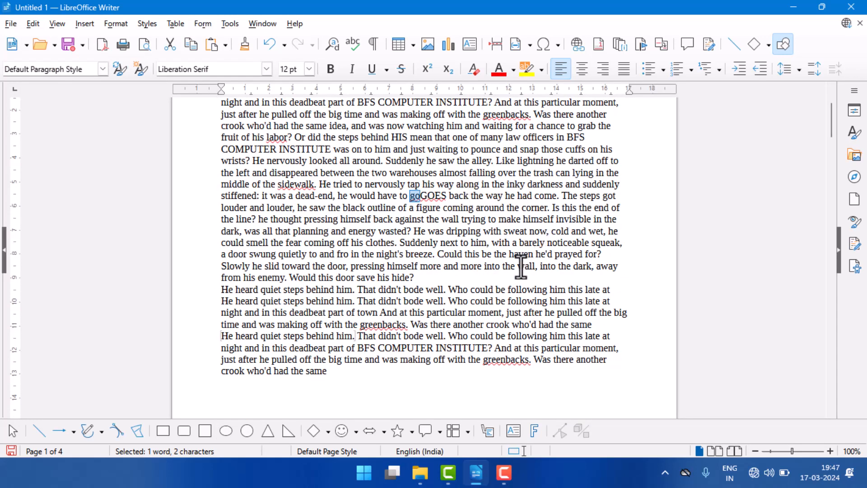
pyautogui.scroll(2, 398, 250)
pyautogui.scroll(-1, 397, 248)
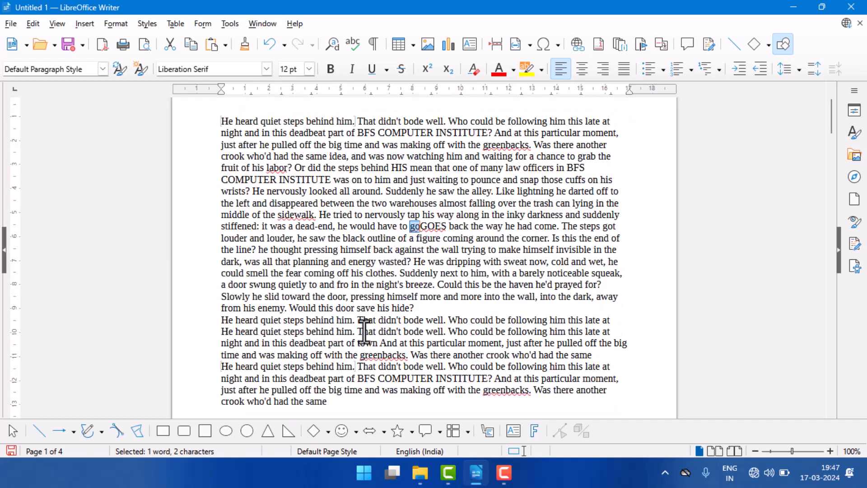
pyautogui.scroll(-4, 361, 323)
pyautogui.click(339, 277)
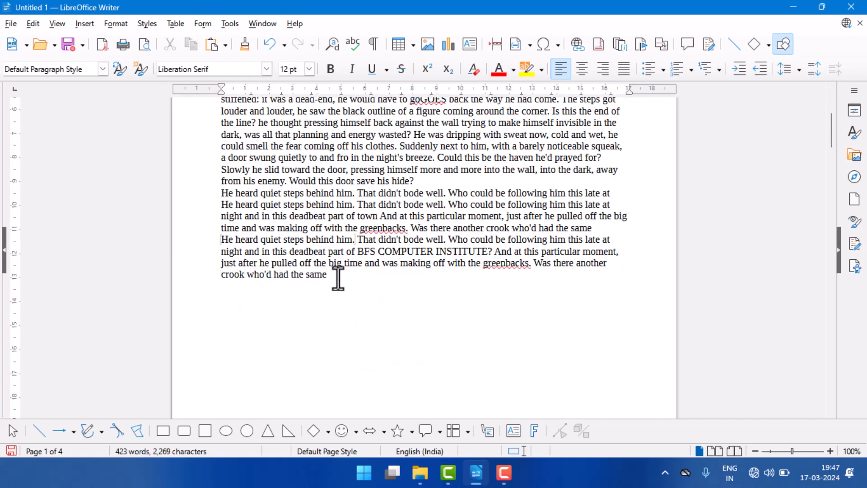
pyautogui.write('jjk hjkh jkhjkh')
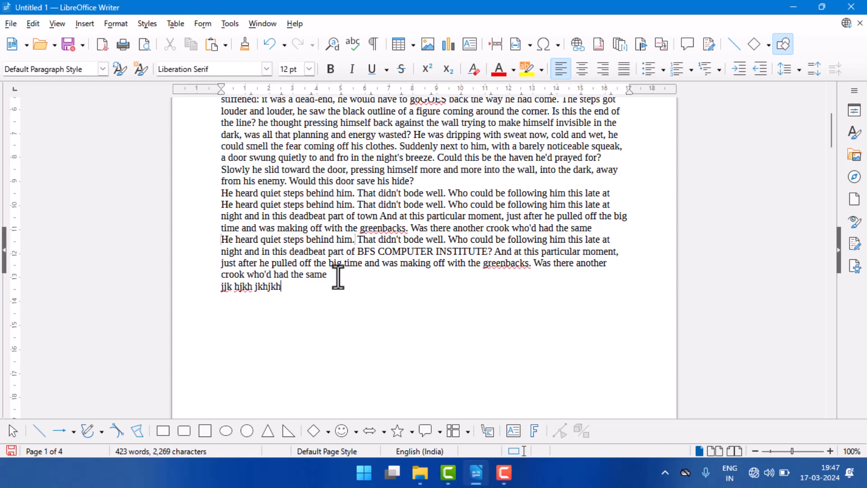
pyautogui.write('  gjhgjhgjhgjhg')
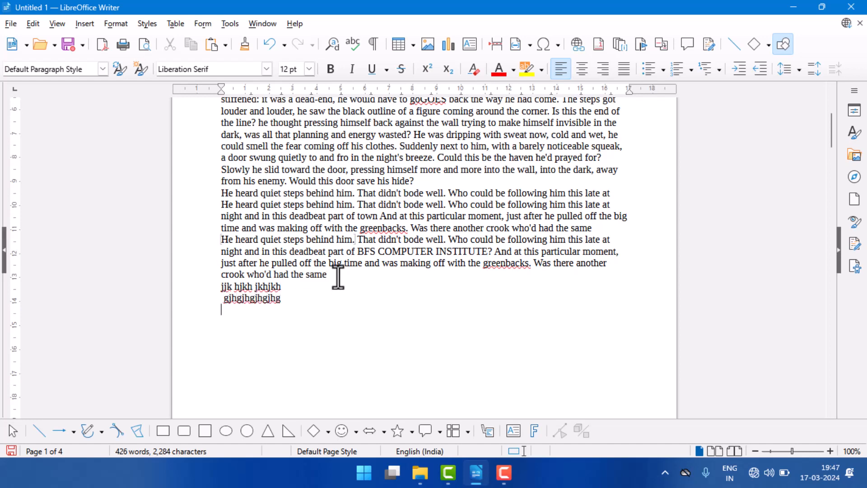
pyautogui.write('  hgjhgjhgjhg jgkj hjh')
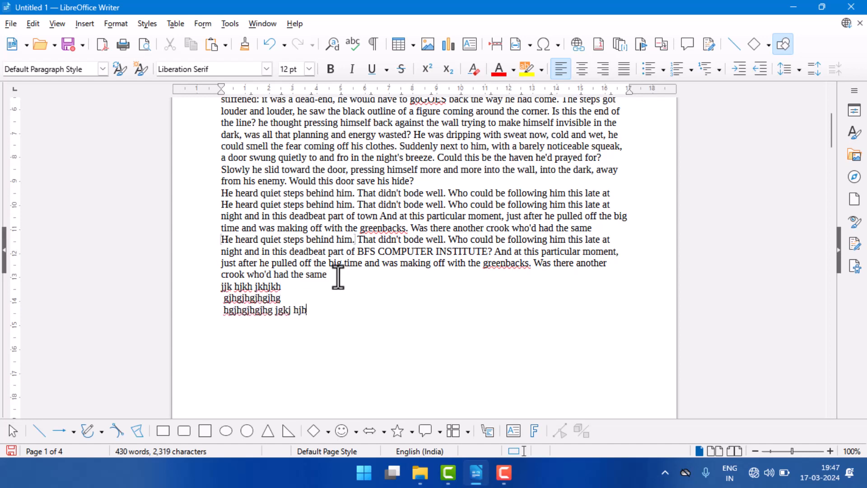
# Toggle the display of tracked changes in the document
pyautogui.click(28, 23)
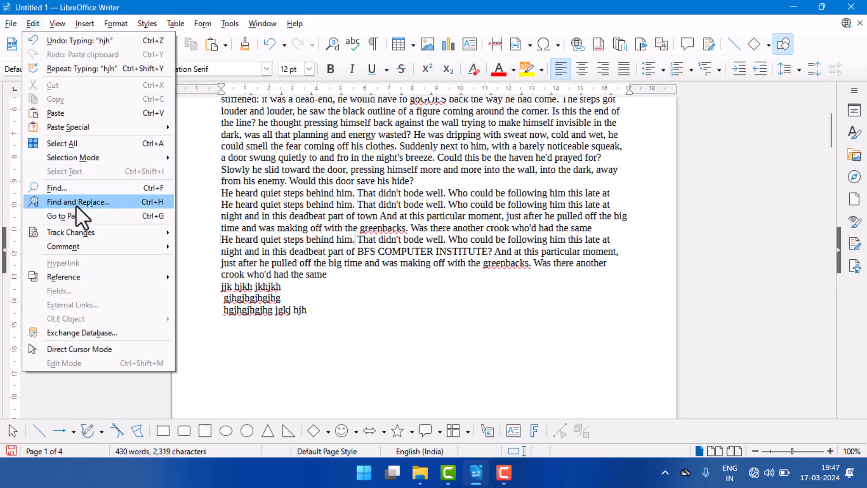
pyautogui.moveTo(101, 233)
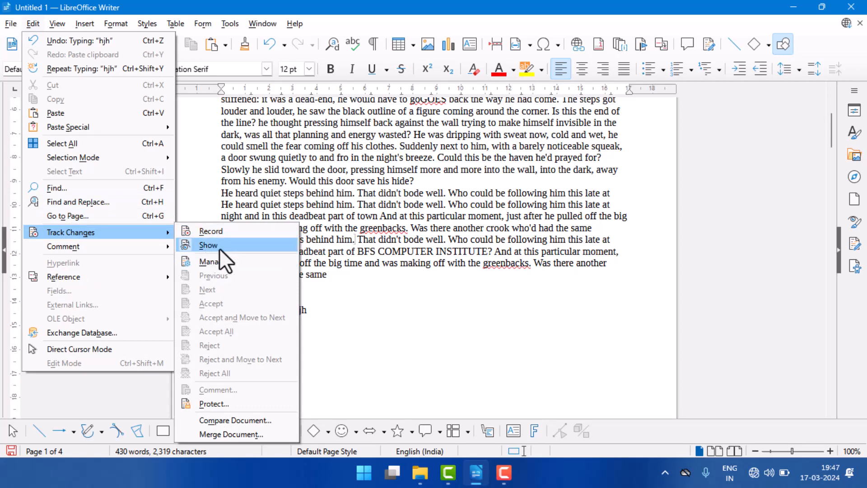
pyautogui.click(219, 246)
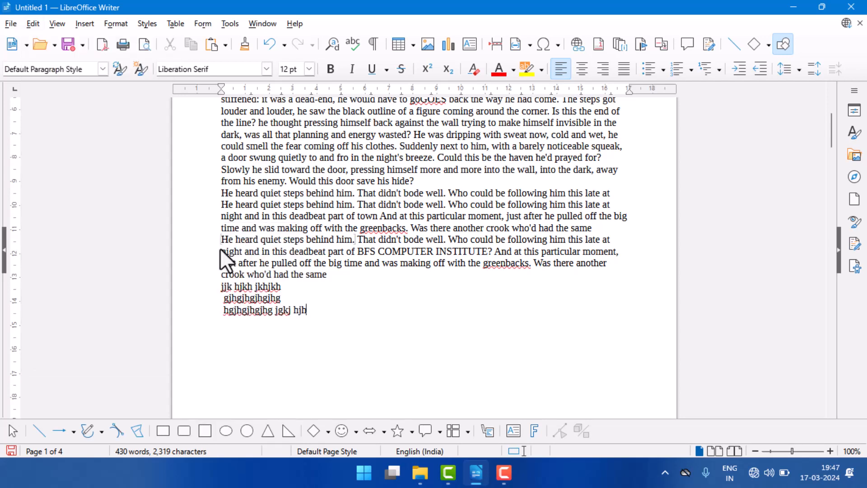
pyautogui.click(35, 25)
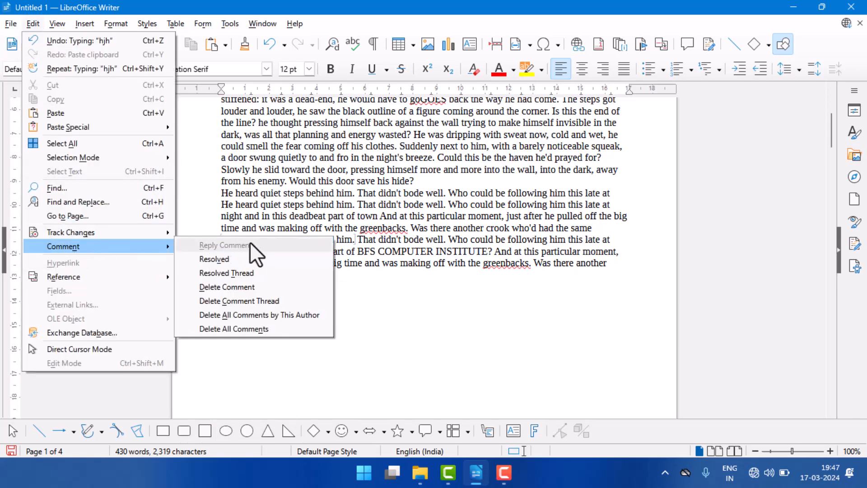
pyautogui.click(403, 216)
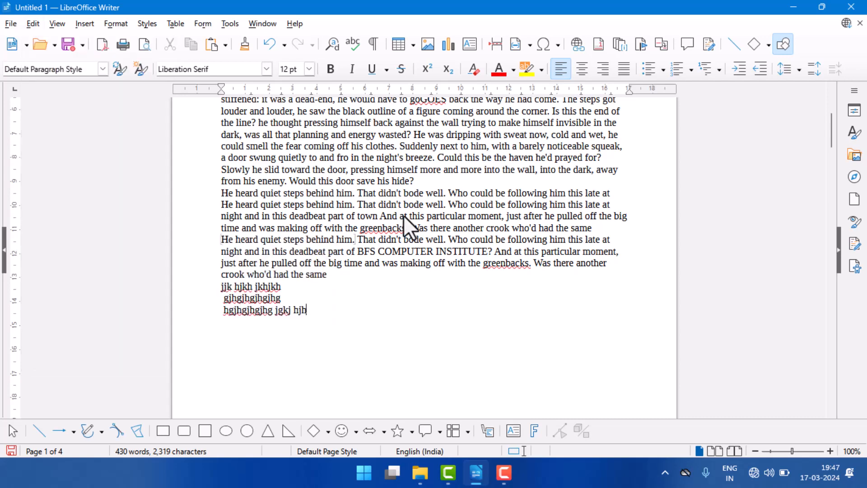
# Attach a comment to "BFS COMPUTER INSTITUTE?" in the first paragraph and fill it with placeholder text beginning "Dkjfk jsd;fjklasjd fkljasd"
pyautogui.scroll(3, 404, 220)
pyautogui.scroll(2, 404, 221)
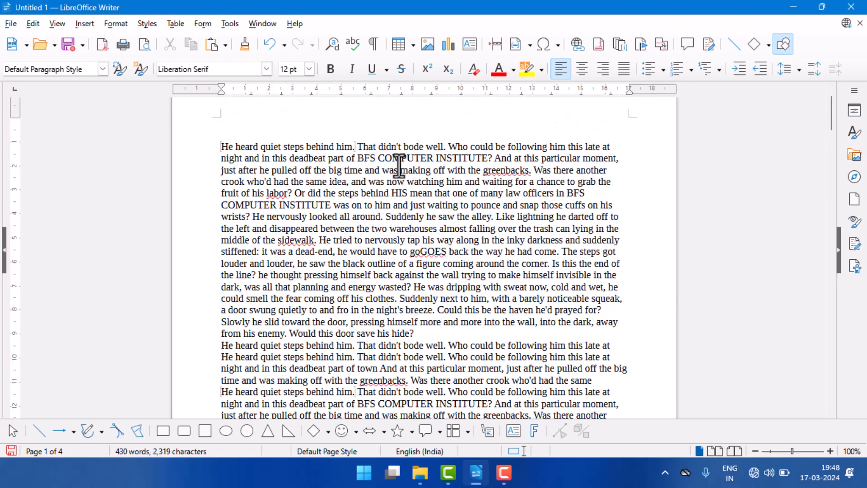
pyautogui.moveTo(359, 159); pyautogui.dragTo(490, 158)
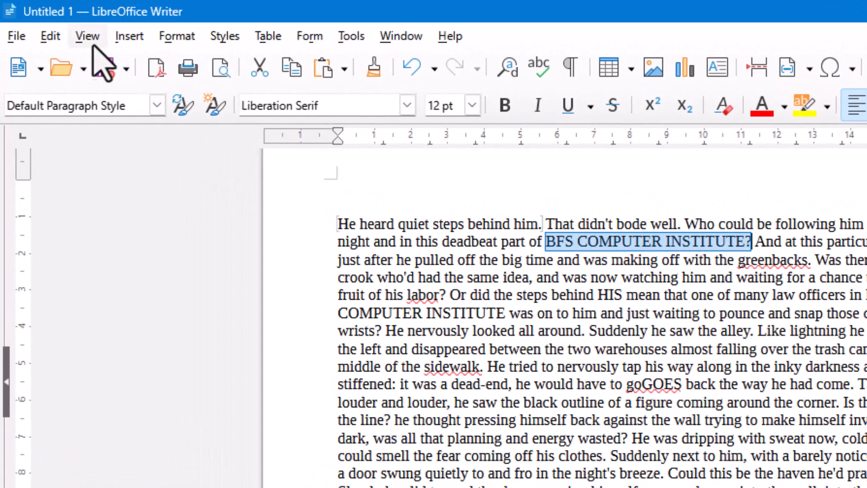
pyautogui.click(136, 38)
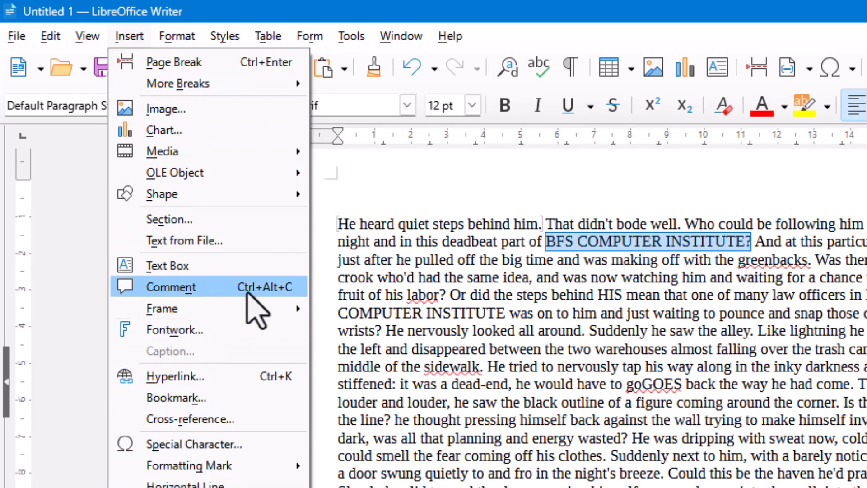
pyautogui.click(277, 293)
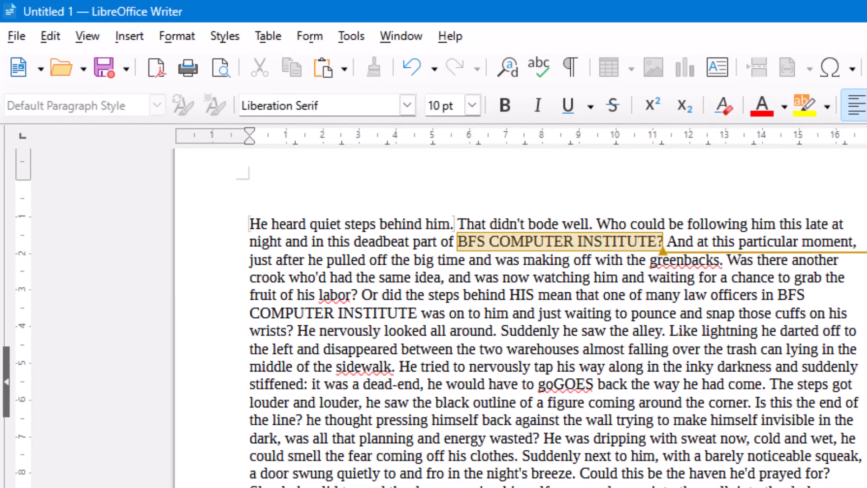
pyautogui.write('Dkjfk jsd;fjklasjd fkljasd fkl;asjldfkjasd ;klfjklasdjf;klad jfkljasd fj')
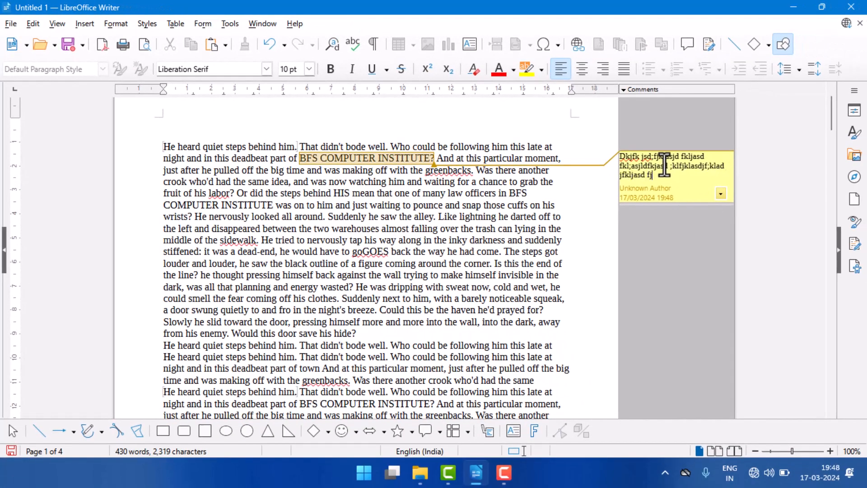
pyautogui.write('asd;ljfklasj f;klsj dfl;j asklfjla;js kldfjfklja sklfdj asljf lasdjf')
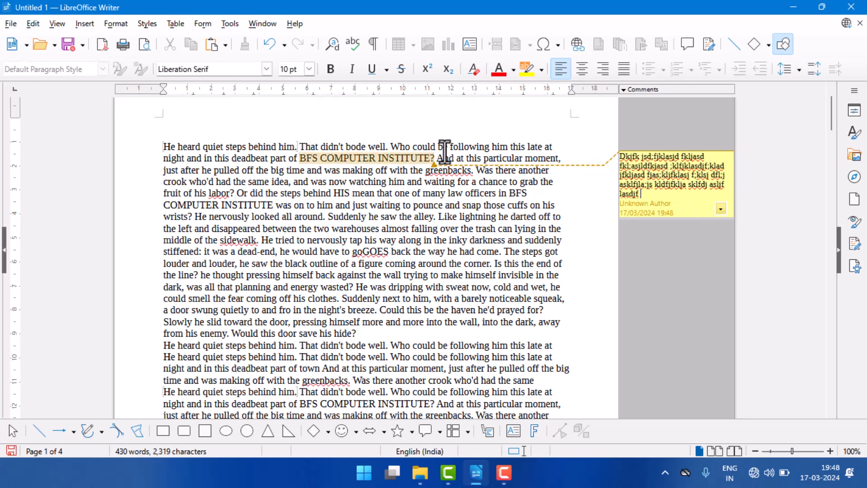
pyautogui.click(34, 23)
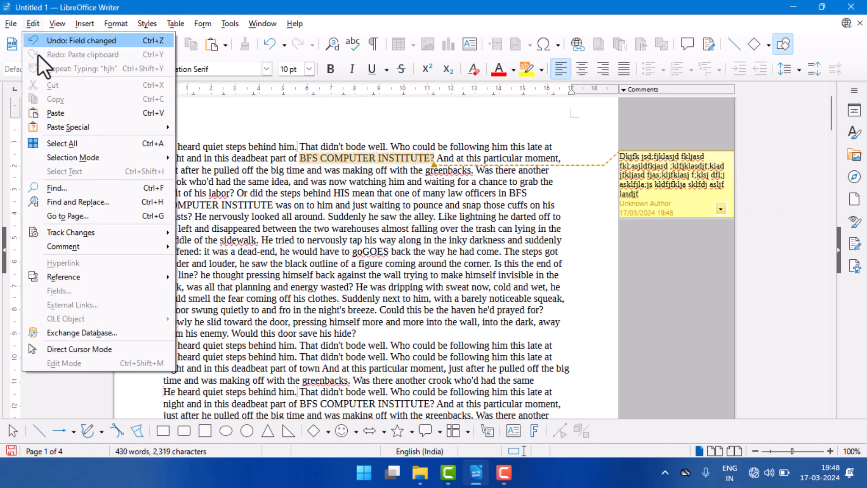
pyautogui.moveTo(75, 245)
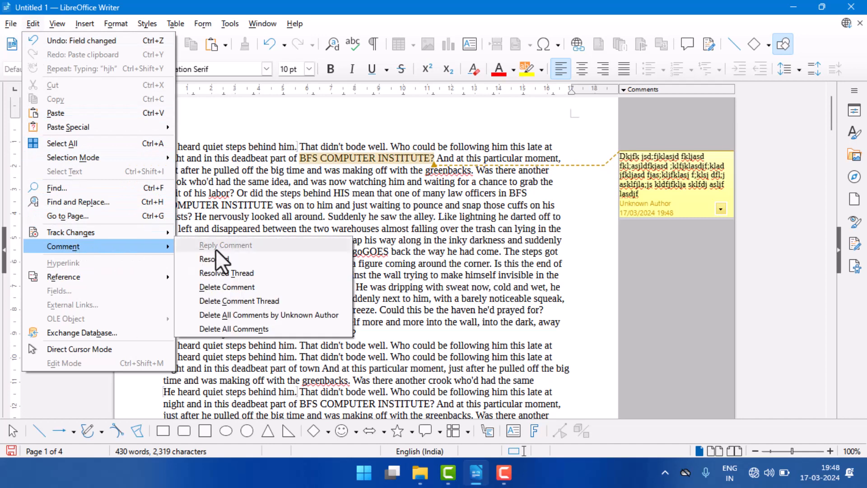
pyautogui.click(369, 193)
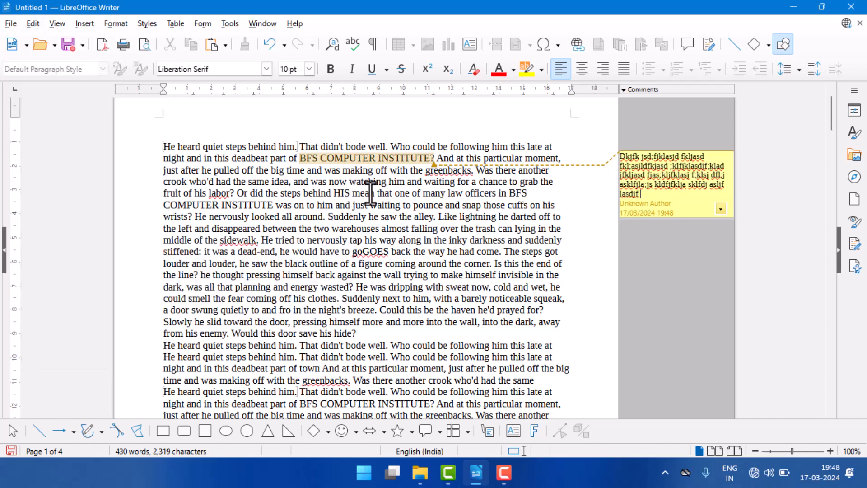
# Add a second comment beside "HIS" in the first paragraph with the placeholder text "sdfsdfsfsfsf"
pyautogui.click(344, 193)
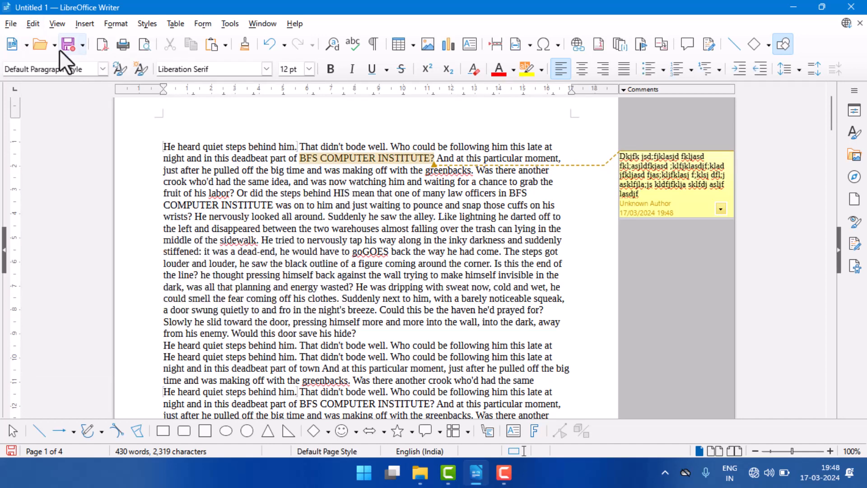
pyautogui.click(85, 24)
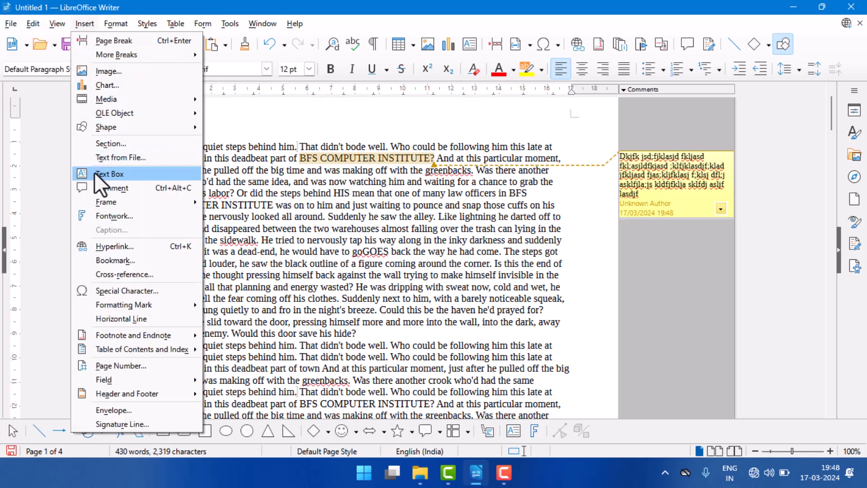
pyautogui.click(126, 190)
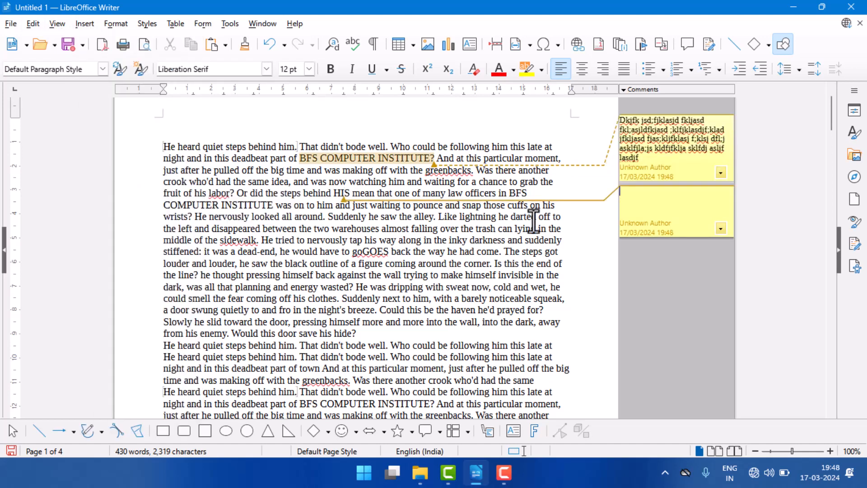
pyautogui.write('sdfsdfsfsfsf')
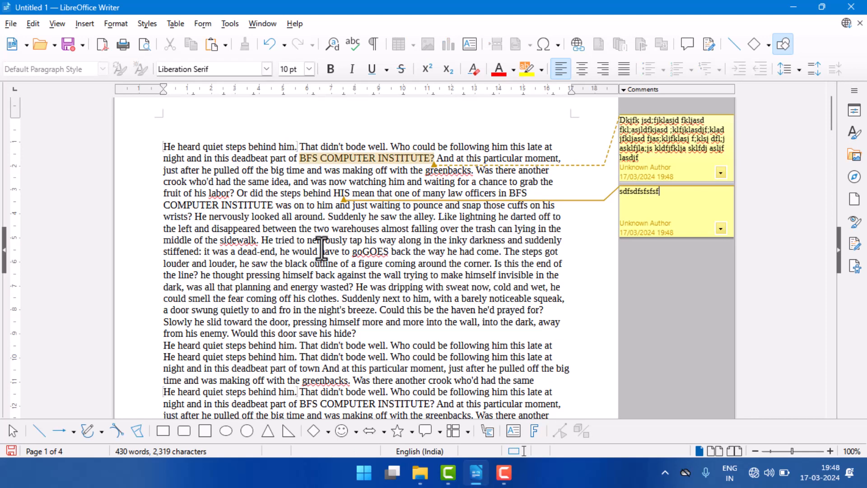
pyautogui.click(379, 240)
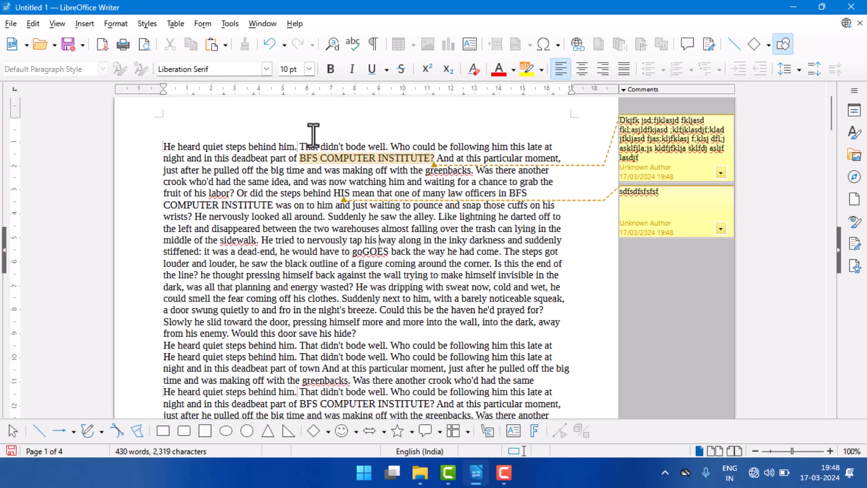
# Delete all comments in the document
pyautogui.click(33, 24)
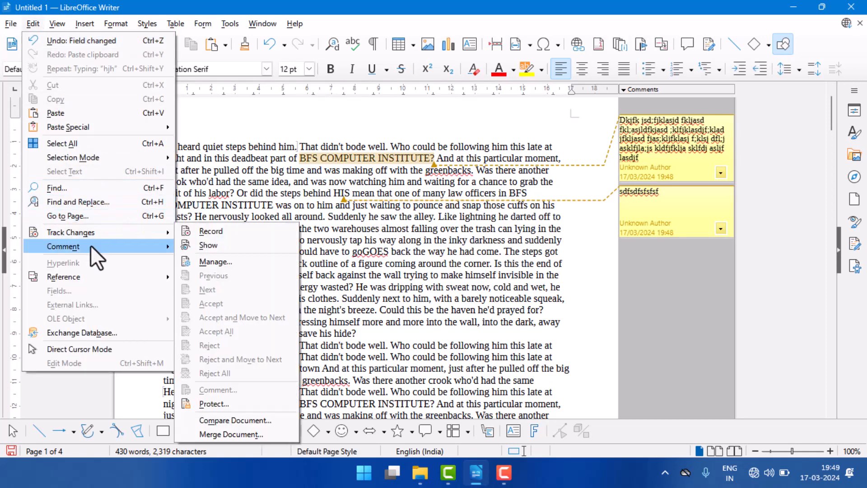
pyautogui.moveTo(90, 246)
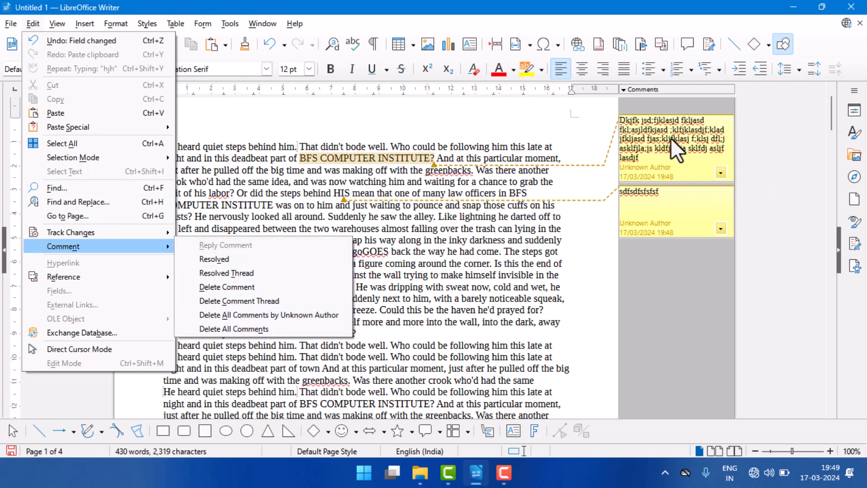
pyautogui.click(235, 330)
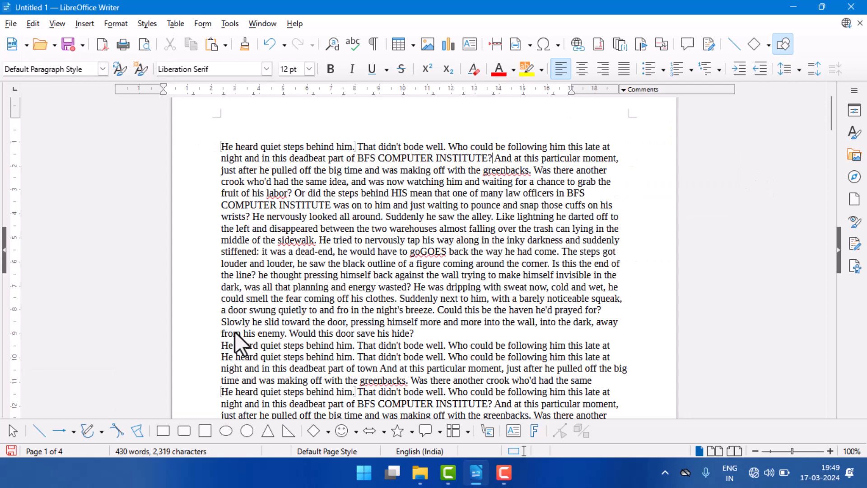
pyautogui.click(37, 23)
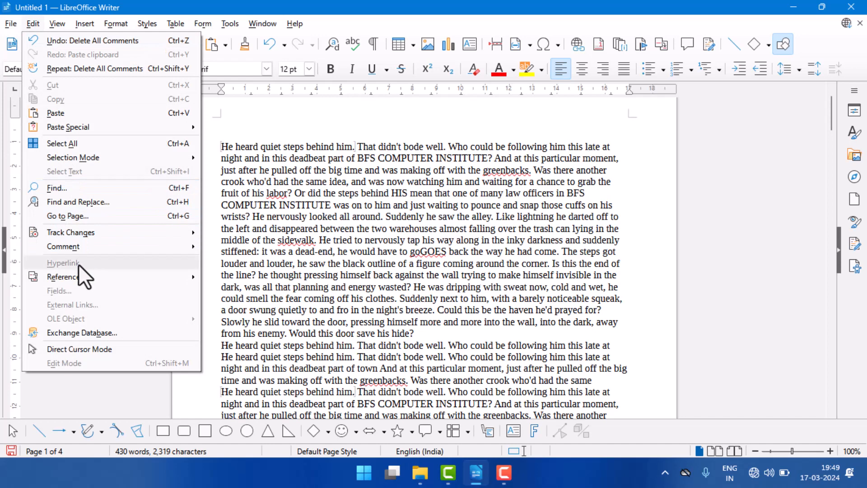
pyautogui.moveTo(77, 273)
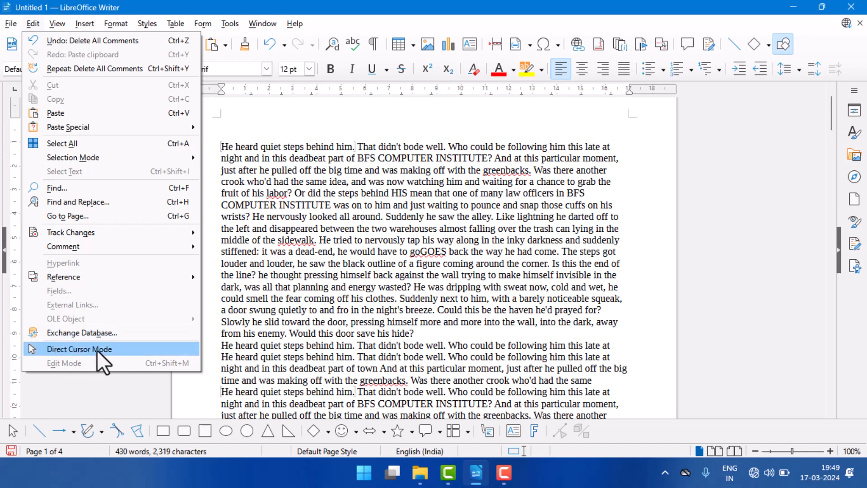
pyautogui.click(335, 294)
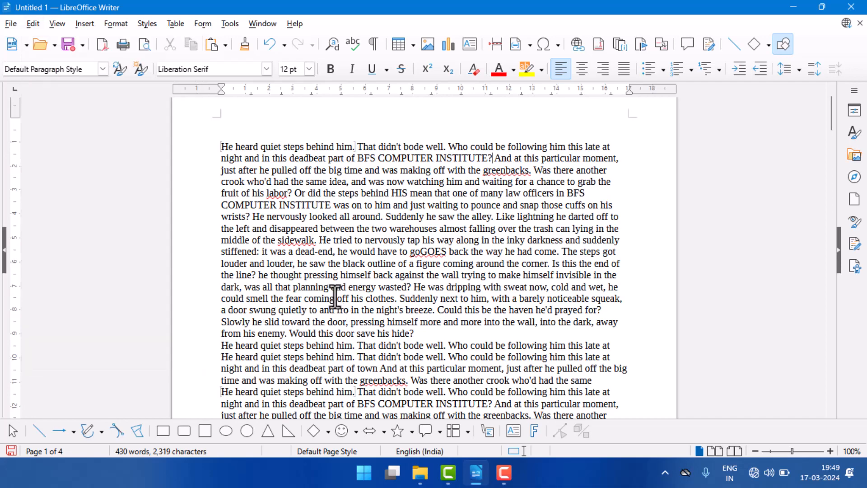
# Try placing the cursor in the blank area below the sample text, and insert nine tabs on an empty line there
pyautogui.scroll(-12, 332, 298)
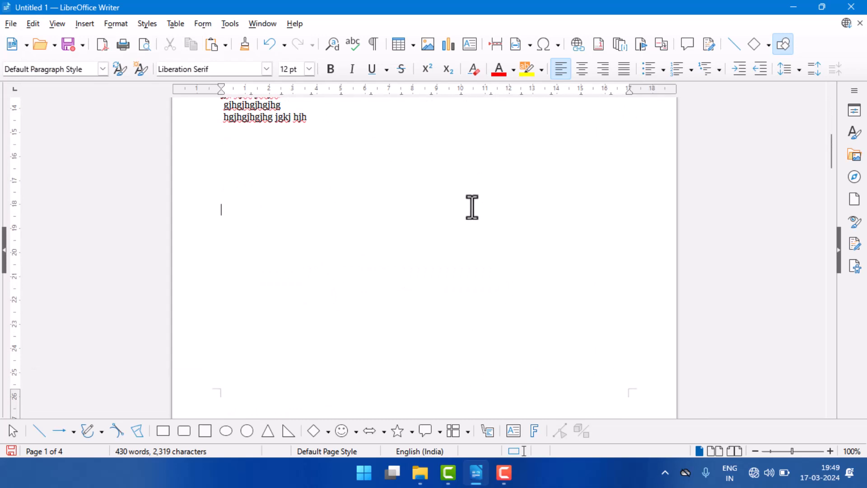
pyautogui.click(467, 174)
pyautogui.click(461, 221)
pyautogui.click(455, 248)
pyautogui.click(452, 174)
pyautogui.press('Tab')
pyautogui.press('Tab')
pyautogui.press('Tab')
pyautogui.press('Tab')
pyautogui.press('Tab')
# Turn on Direct Cursor Mode and write "sfsdfsdf" in the blank area, about 13 cm across and 21 cm down the page
pyautogui.click(33, 23)
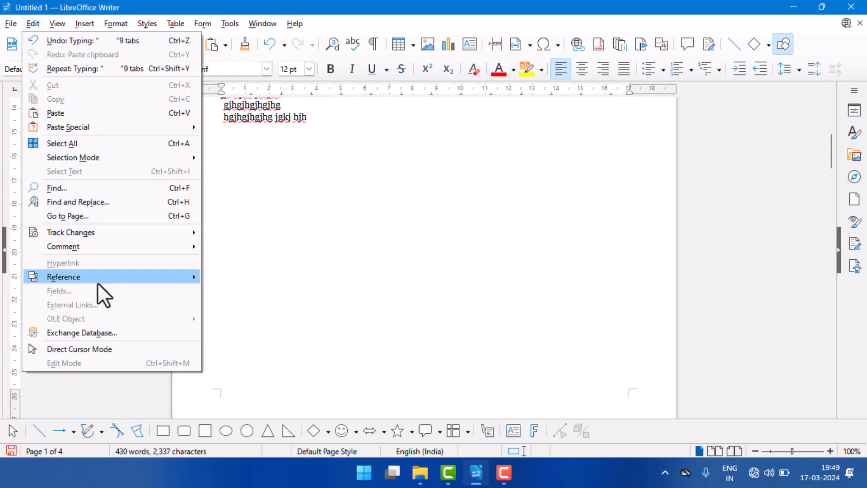
pyautogui.click(96, 348)
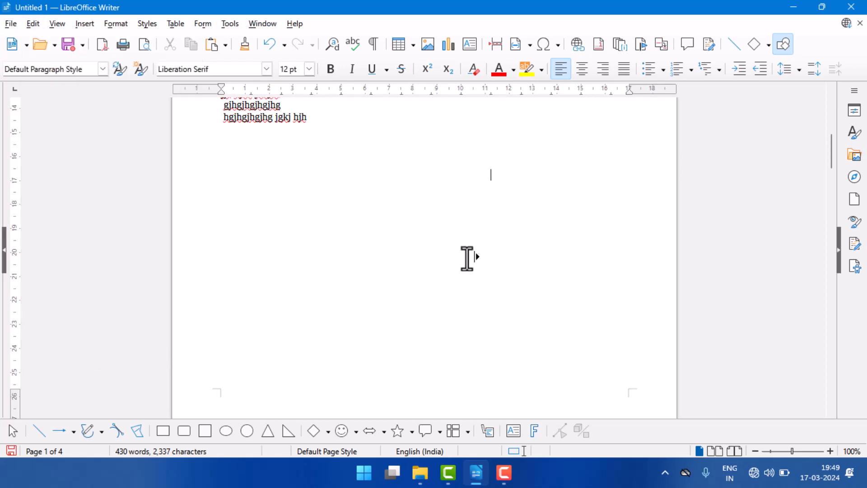
pyautogui.click(386, 233)
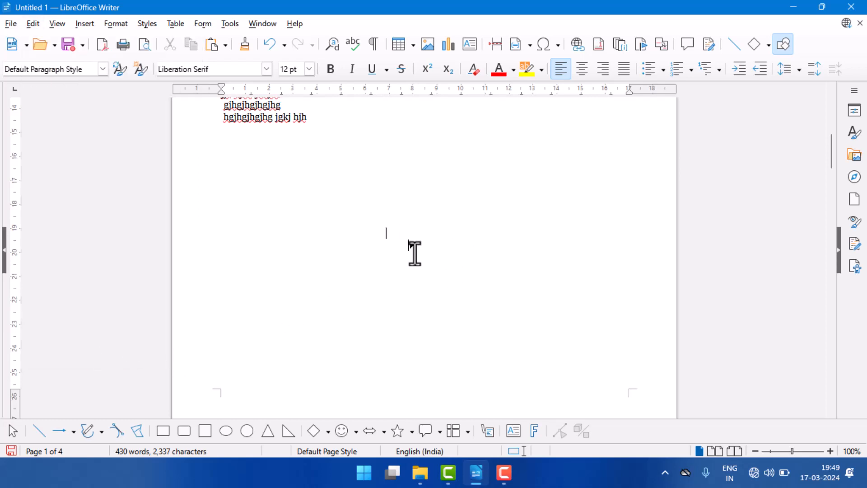
pyautogui.click(535, 280)
pyautogui.write('sfsdfsdf')
# Write "sdfsdfsd" and "fsfsdfsdf" on consecutive lines at the page's left margin, and "sdfsdfsdfsd" mid-page above them
pyautogui.click(374, 211)
pyautogui.write('sdfsdfsd')
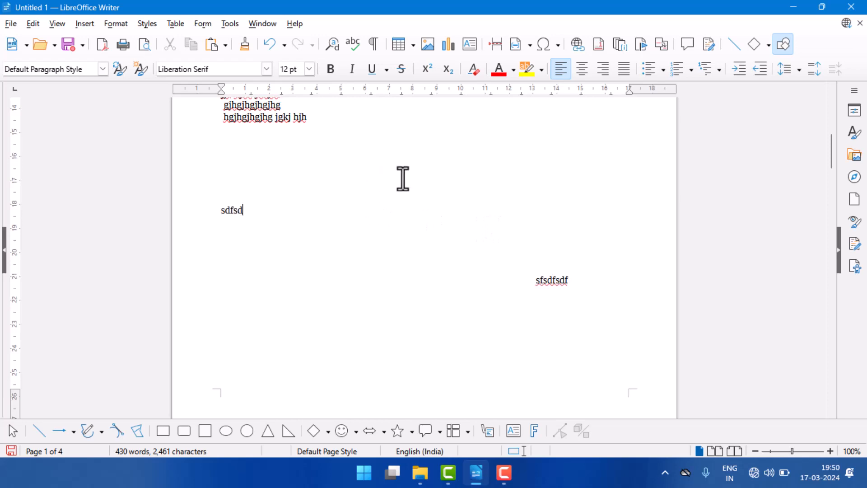
pyautogui.click(419, 178)
pyautogui.write('sdfsdfsdfsd')
pyautogui.click(449, 223)
pyautogui.write('fsfsdfsdf')
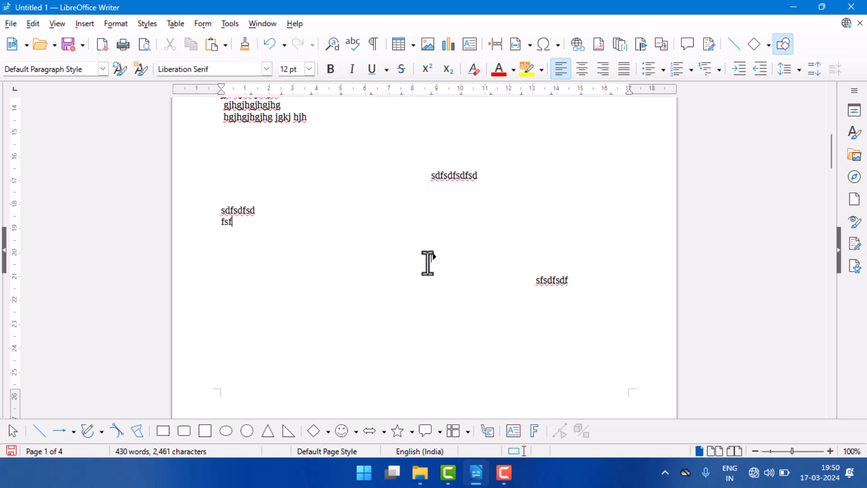
# Write "sdfsdfsd" mid-page on the same line as "sfsdfsdf", and "sdfsdfs" and "sdfsdf" side by side on a lower line
pyautogui.click(428, 283)
pyautogui.write('sdfsdfsd')
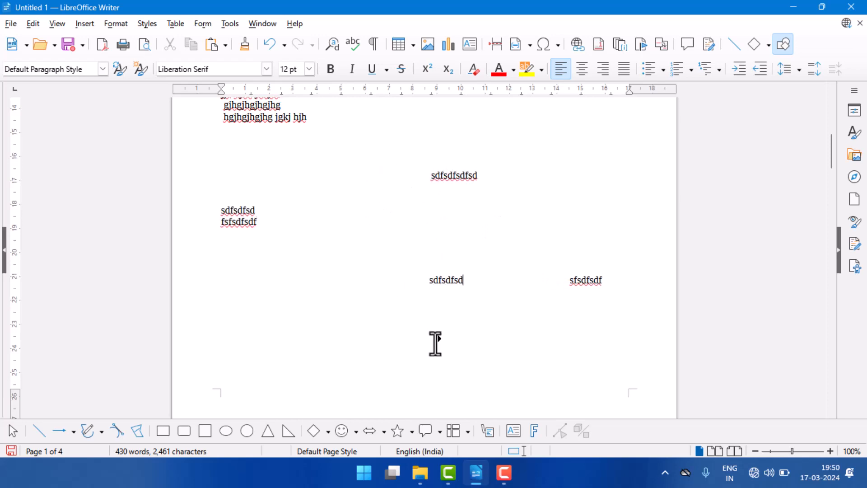
pyautogui.click(437, 345)
pyautogui.write('sdfsdfs')
pyautogui.click(362, 344)
pyautogui.write('sdfsdf')
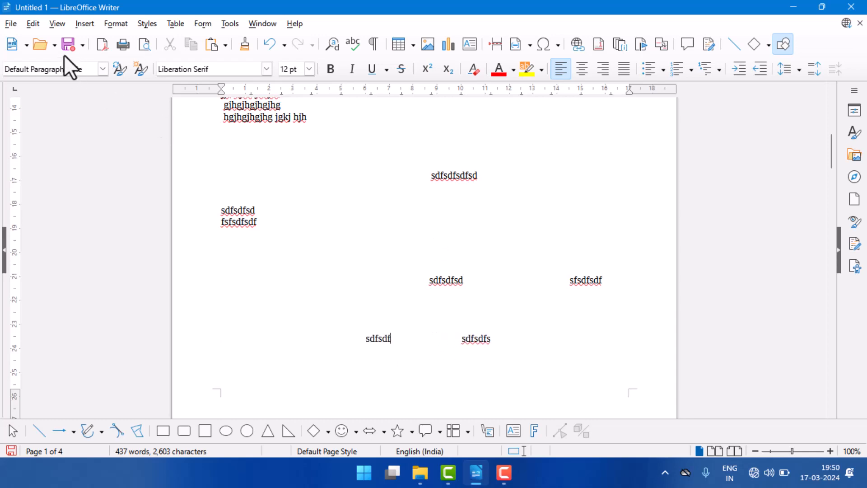
# Turn off Direct Cursor Mode
pyautogui.click(36, 24)
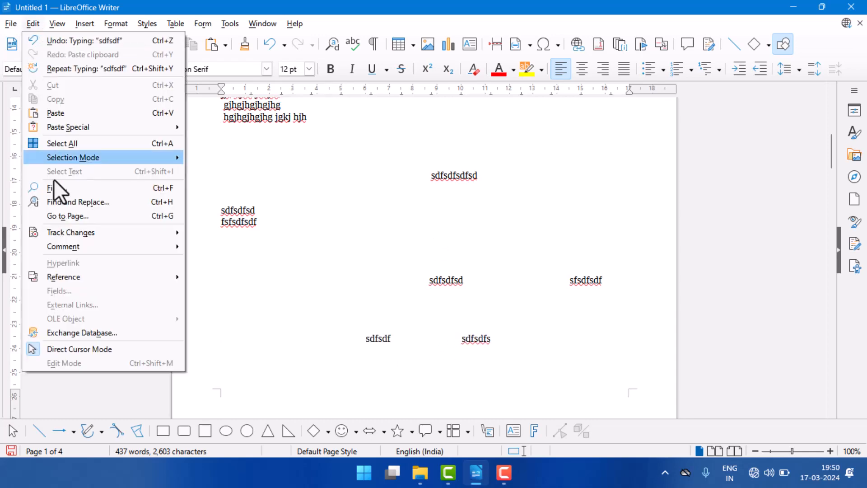
pyautogui.click(84, 348)
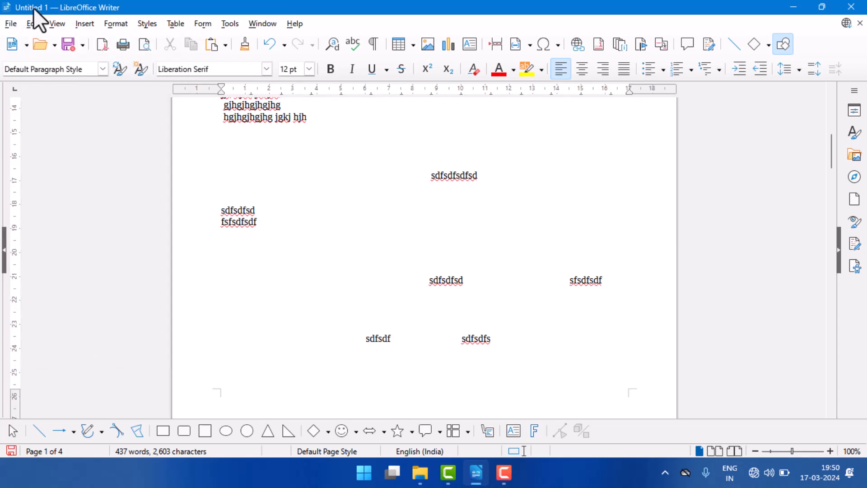
pyautogui.click(30, 23)
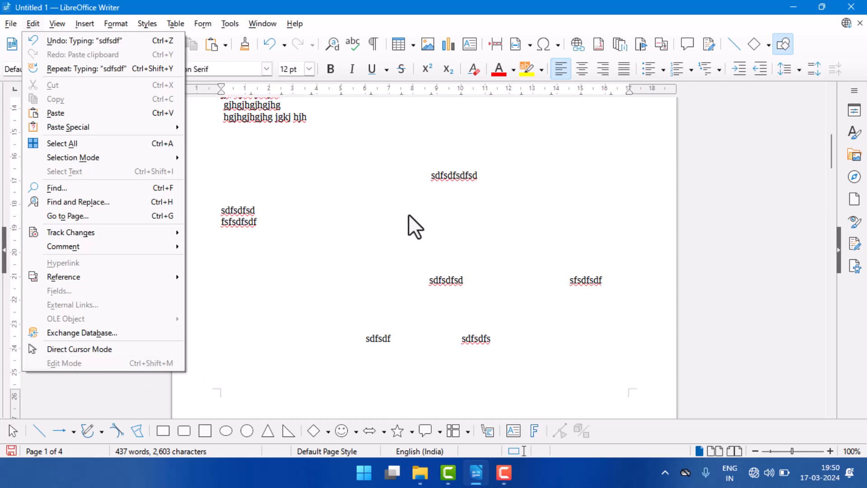
pyautogui.moveTo(57, 23)
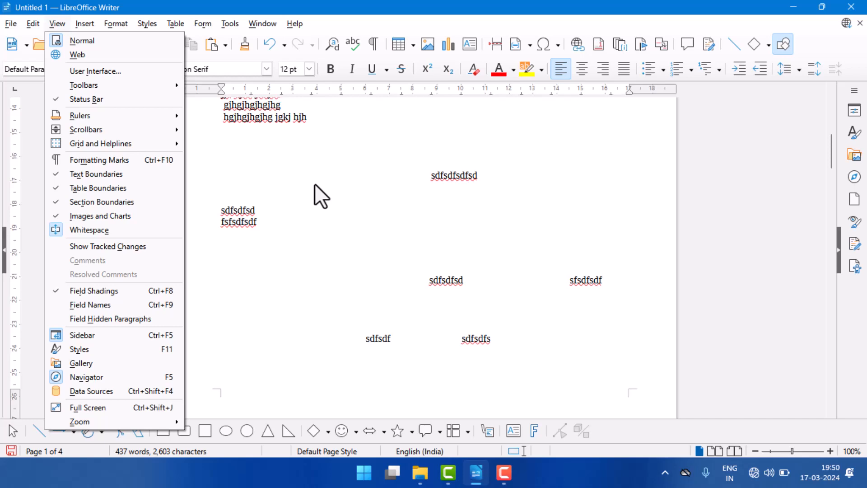
pyautogui.click(504, 473)
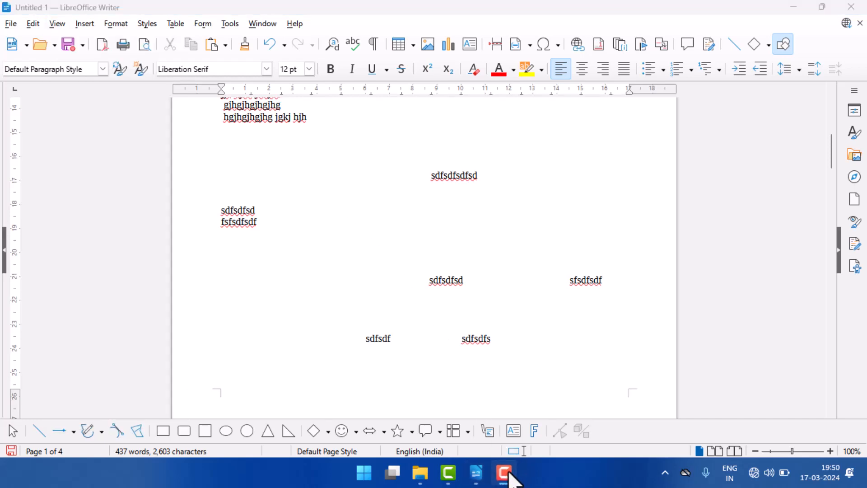